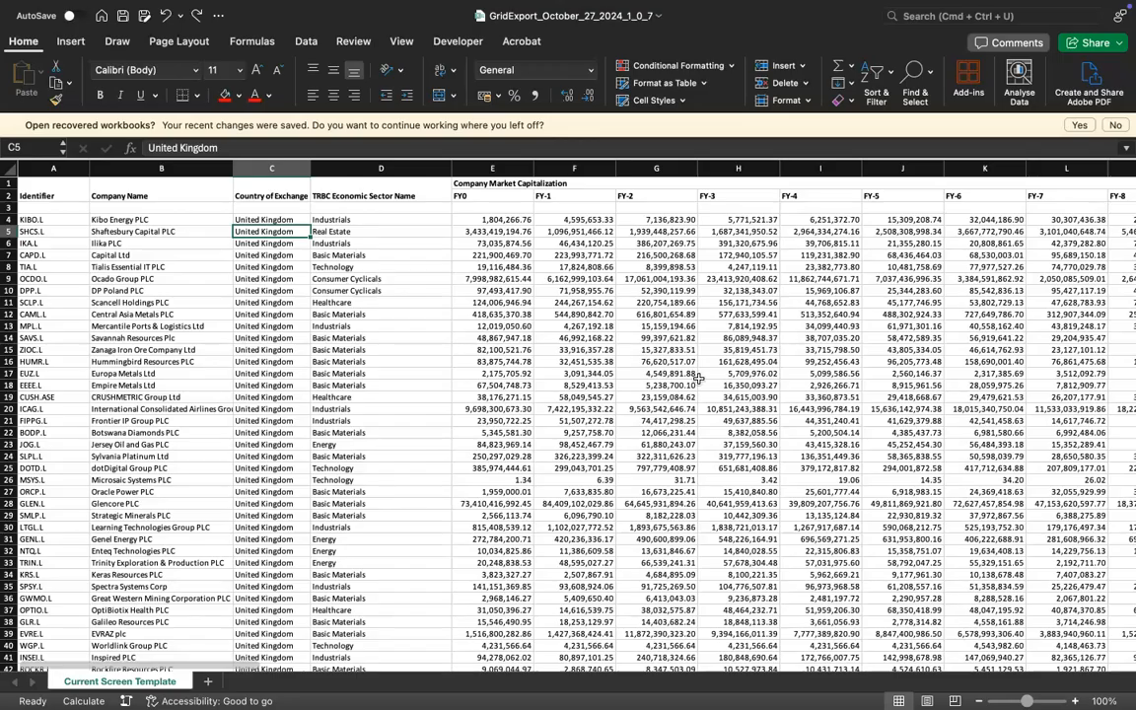
Switch to EndNote, close the open PDF preview and browse the references in the Working Capital and Profitability group
mouse_move(681, 692)
left_click(963, 692)
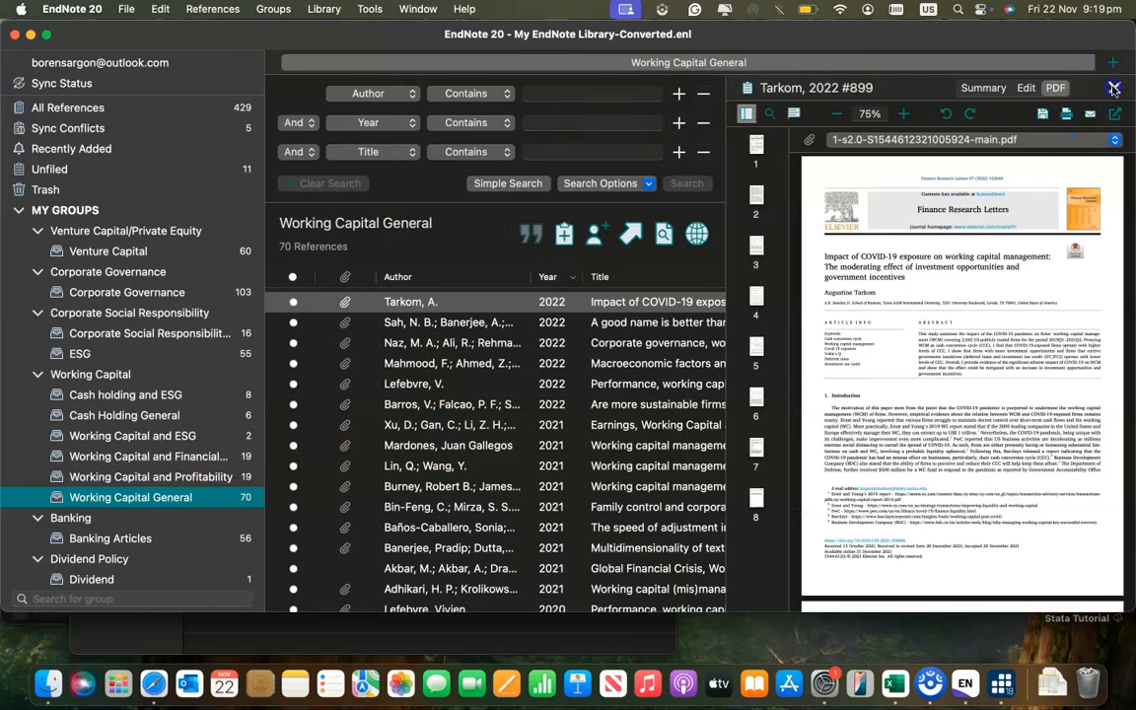
left_click(1114, 89)
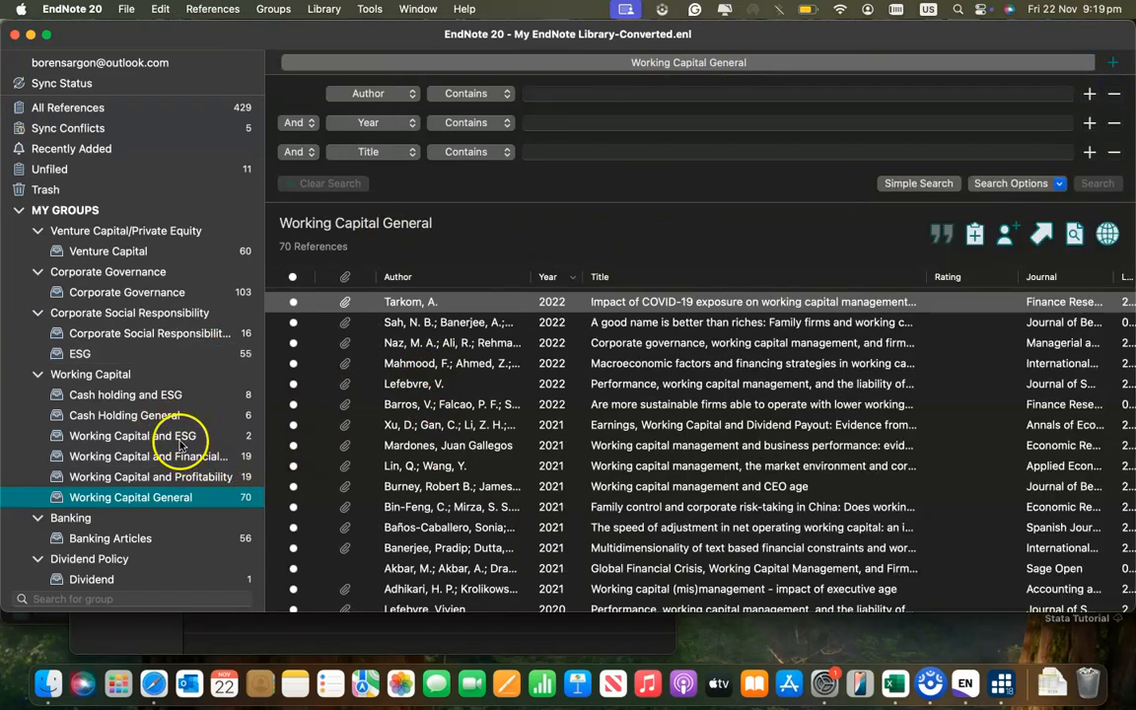
left_click(208, 477)
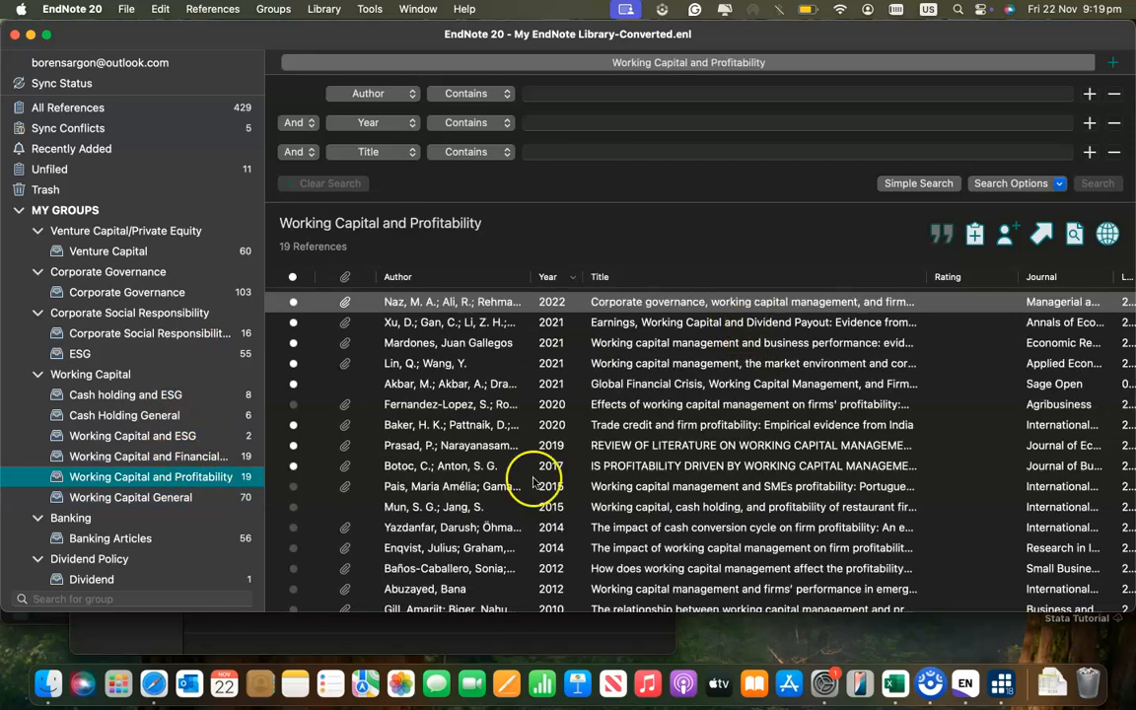
scroll(533, 481, "down", 4)
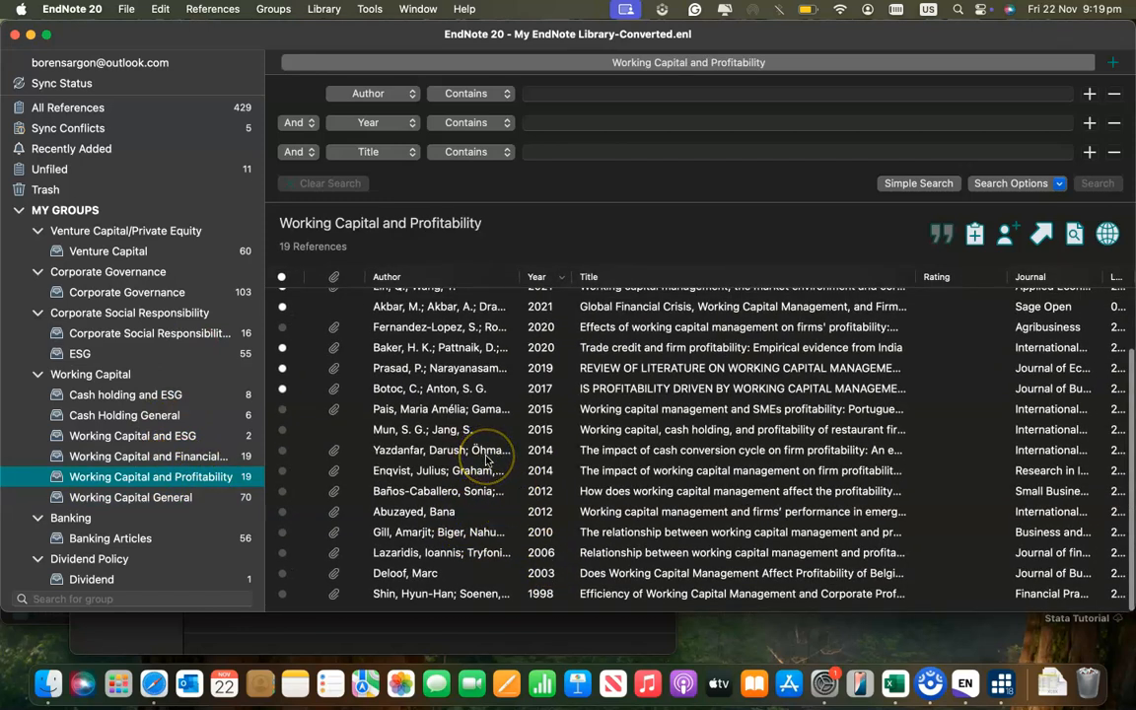
Search the Working Capital General group by author surname and open the 2014 paper on working capital management and corporate performance in its own window
left_click(179, 496)
left_click(636, 92)
type("banos")
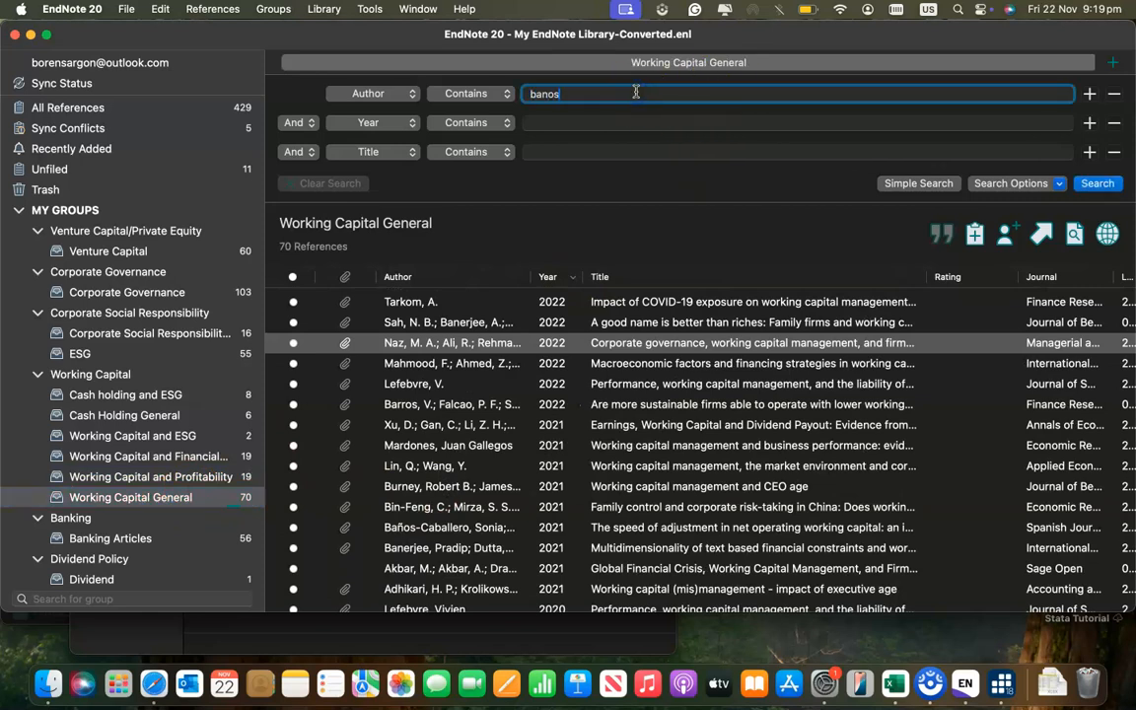
key("Return")
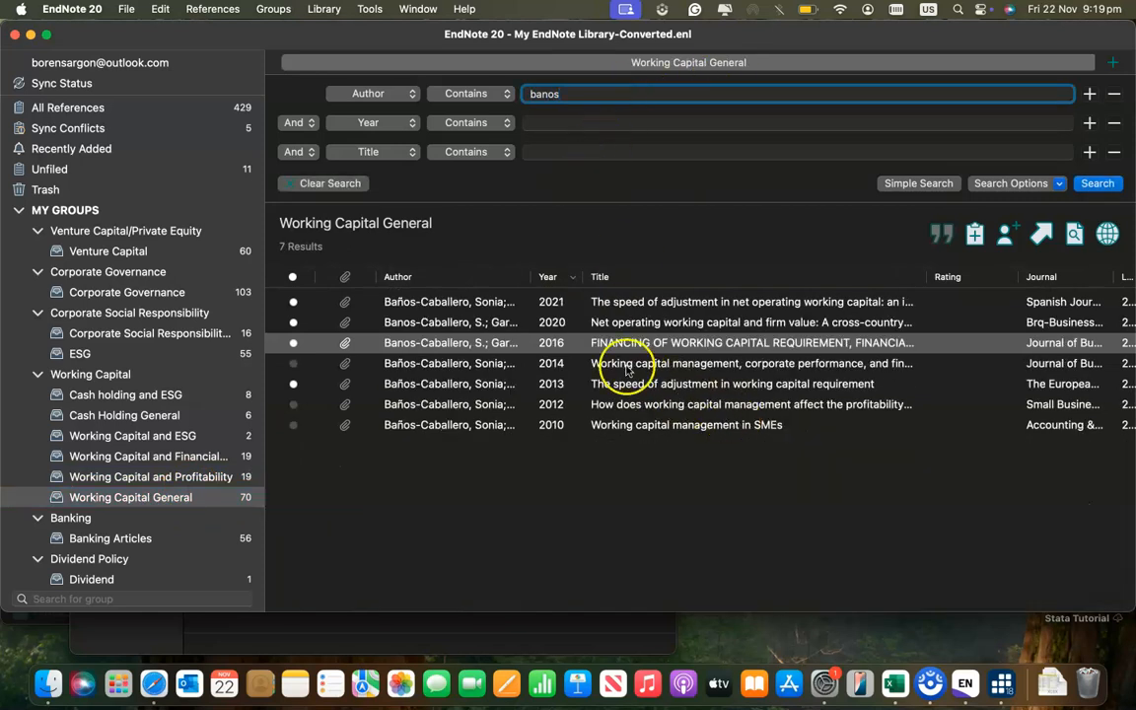
left_click(609, 367)
left_click(1114, 114)
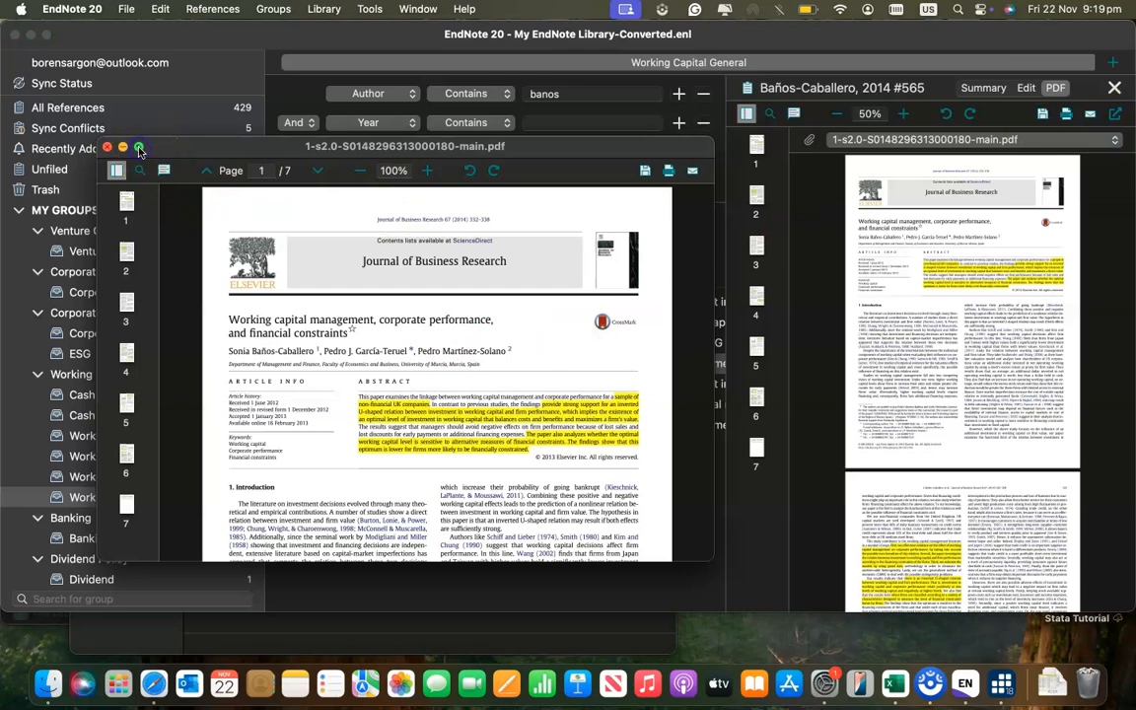
Skim the paper through its estimation results tables and return to the model specification and variable definitions in section 3.1
scroll(580, 574, "down", 15)
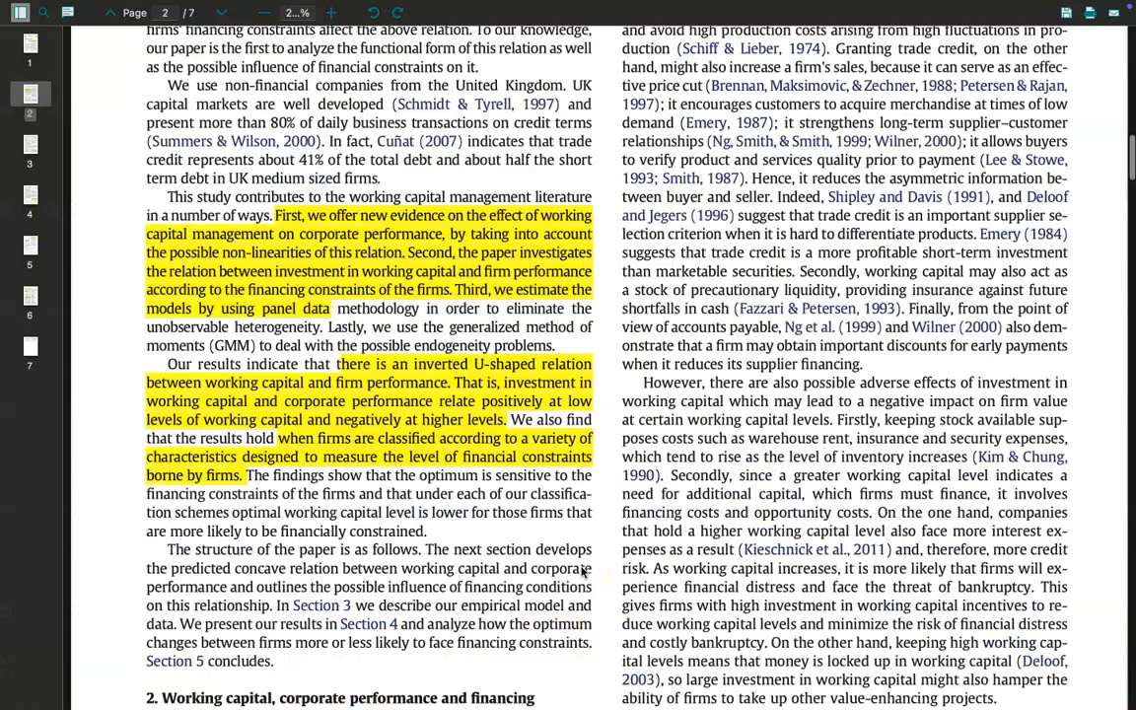
scroll(581, 572, "down", 20)
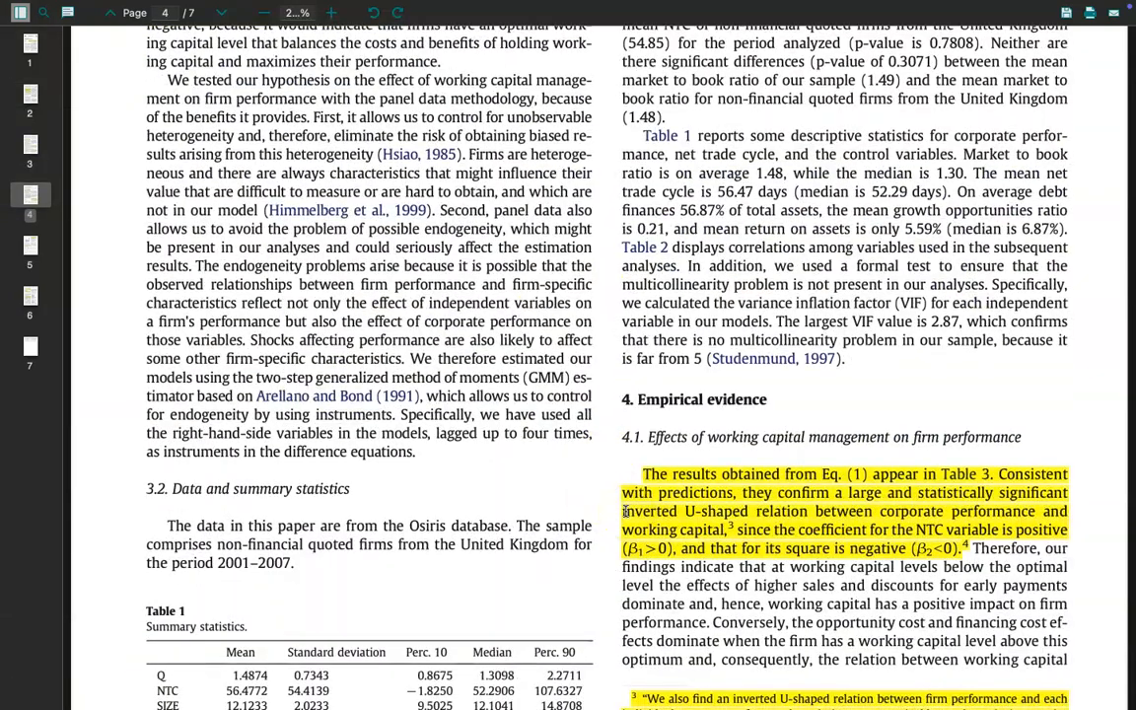
scroll(624, 511, "down", 15)
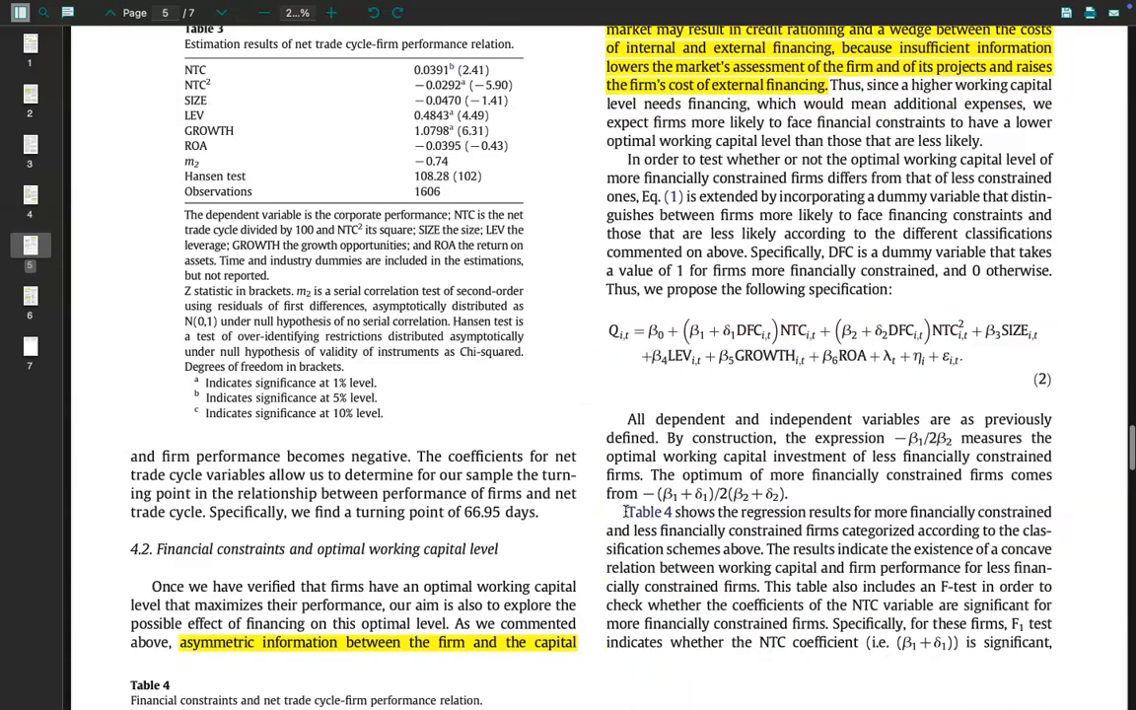
scroll(624, 511, "down", 4)
scroll(624, 511, "up", 12)
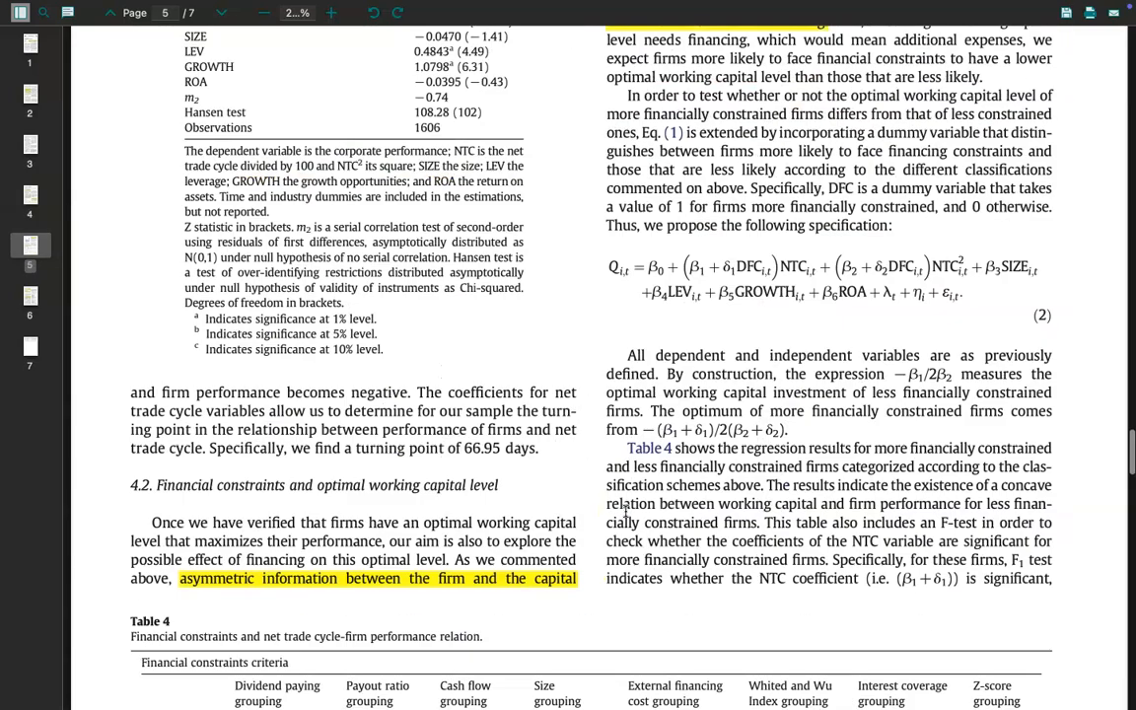
scroll(625, 511, "up", 12)
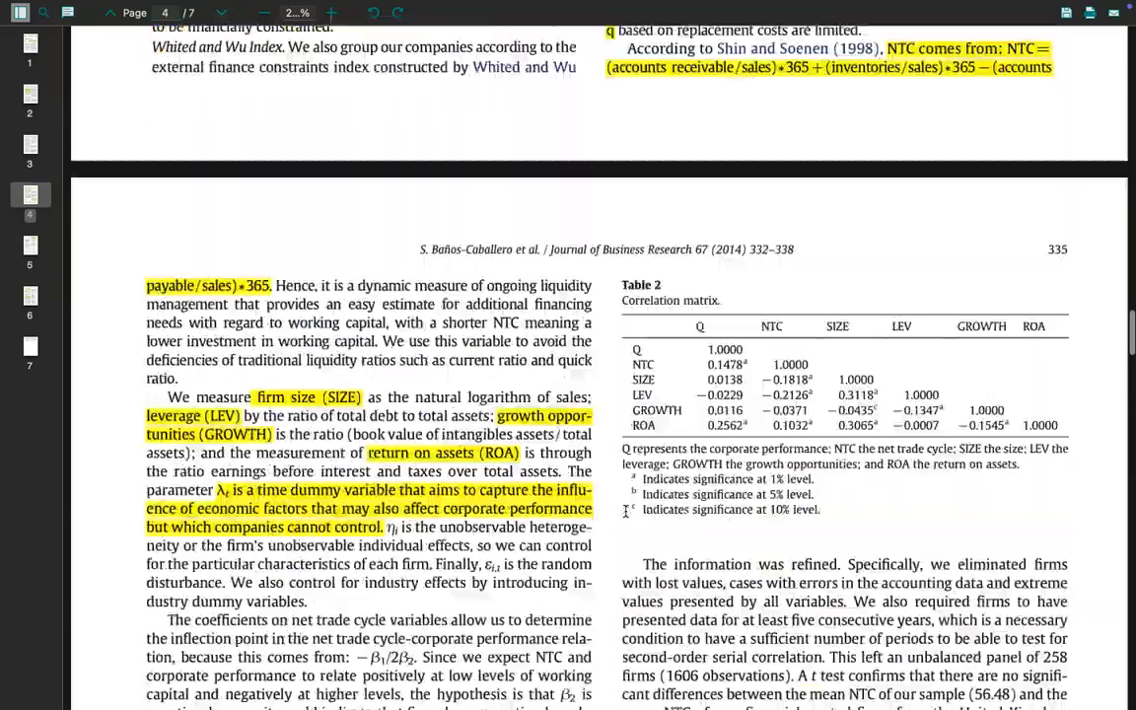
scroll(624, 511, "up", 10)
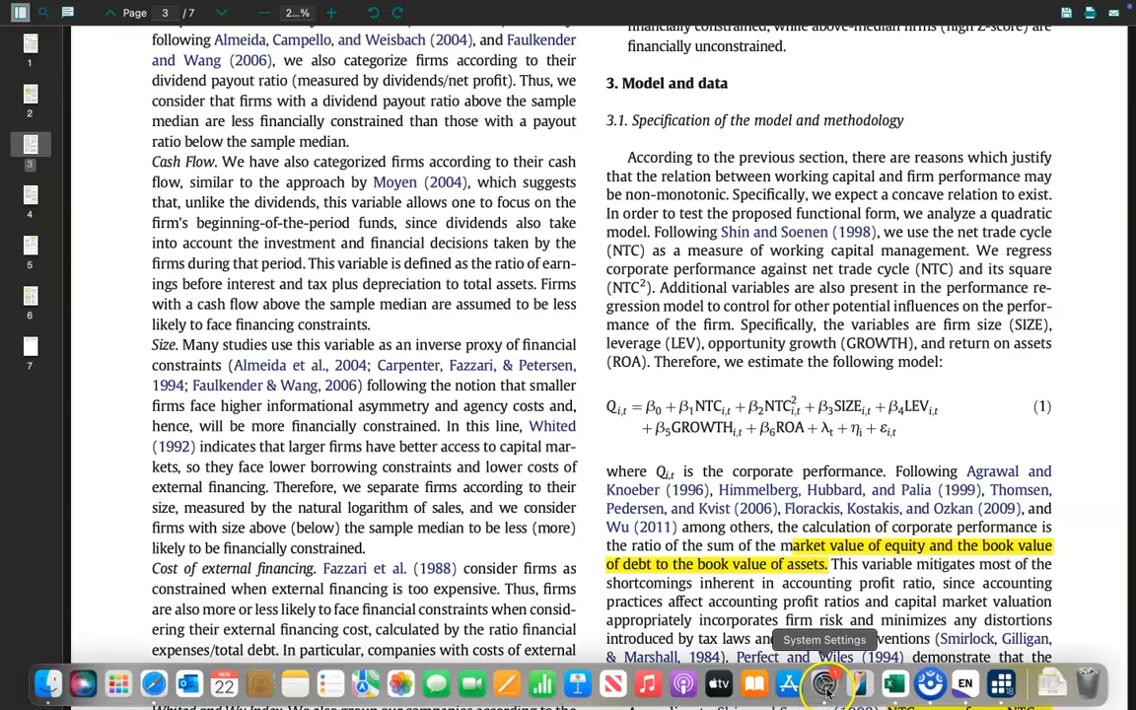
Switch to the GridExport workbook in Excel and review the variable headings across row 2, from Company Market Capitalization past Net Income Before Taxes
left_click(894, 682)
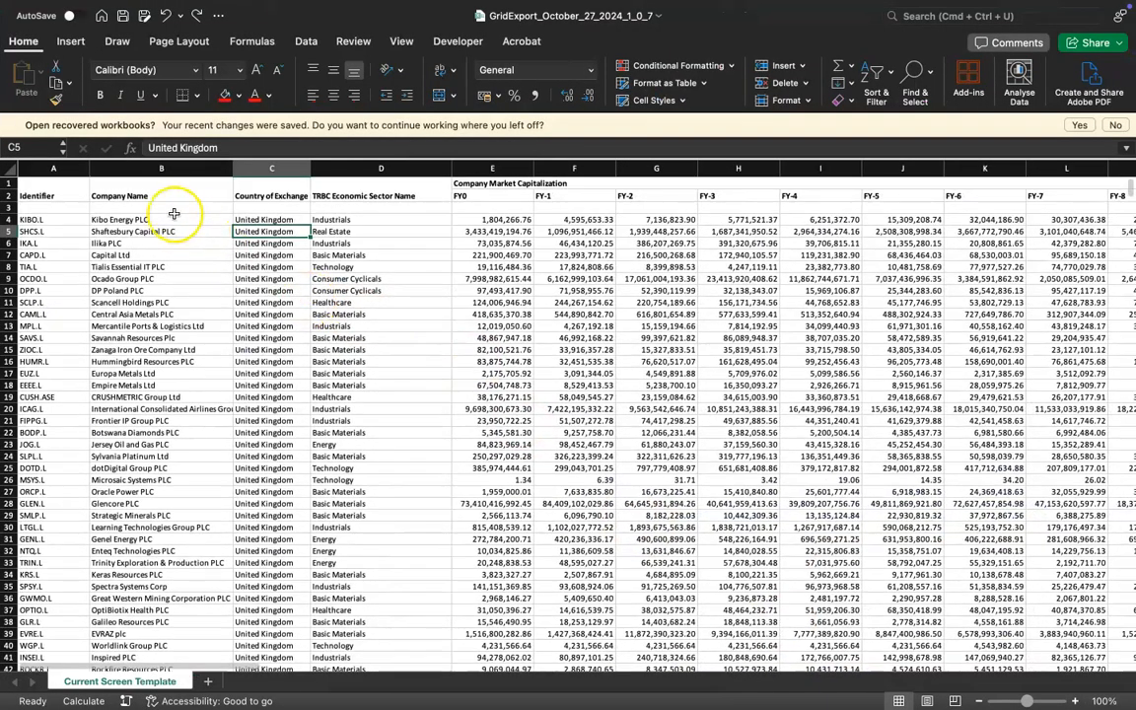
left_click(165, 214)
key("Left")
key("Right")
key("Up")
key("Up")
key("Left")
key("Right")
key("Right")
key("Right")
key("Right")
key("Right")
key("Right")
key("Right")
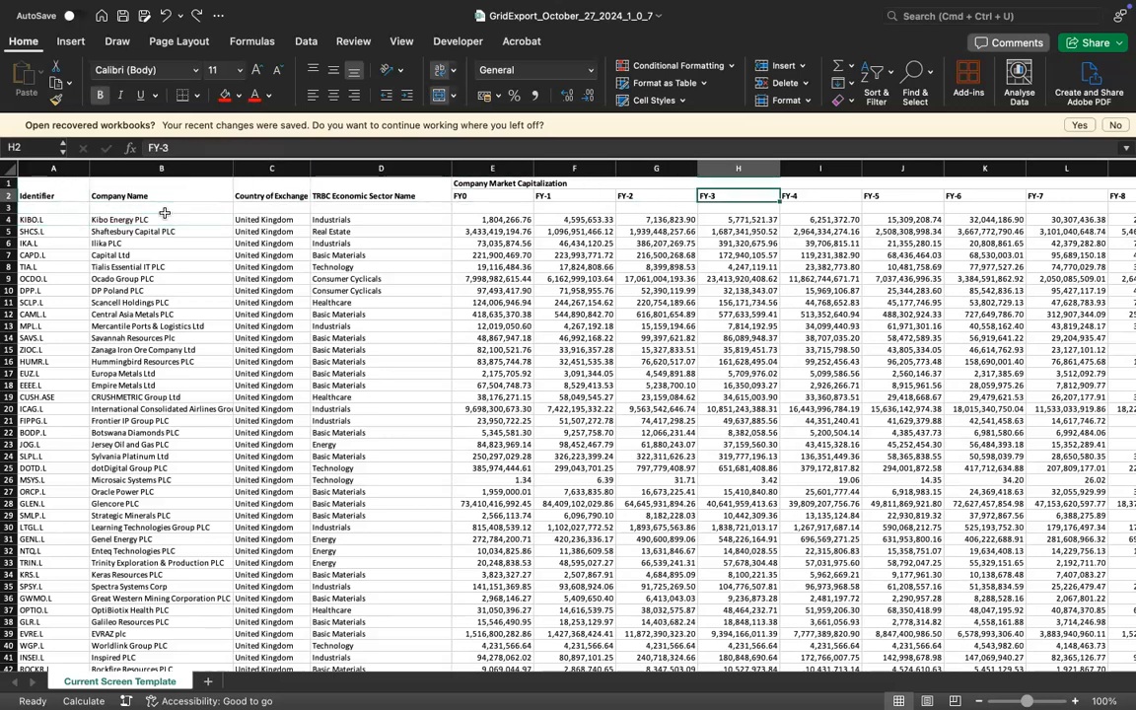
key("Right")
key("Right")
key("Right")
key("Right")
key("Right")
key("Right")
key("Right")
key("Right")
key("Right")
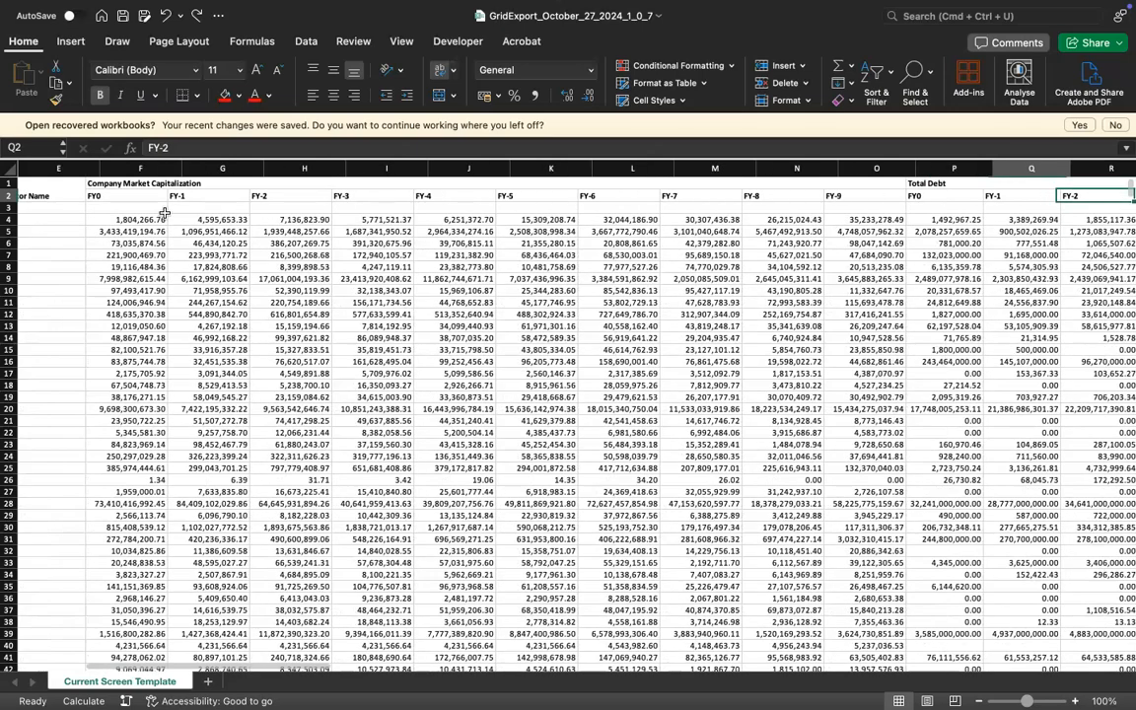
key("Right")
key("Right")
key("Right")
key("Right")
key("Right")
key("Right")
key("Right")
key("Right")
key("Right")
key("Right")
key("Right")
key("Right")
key("Right")
key("Right")
key("Right")
key("Right")
key("Right")
key("Right")
key("Right")
key("Right")
key("Right")
key("Right")
key("Right")
key("Right")
key("Right")
key("Right")
key("Right")
key("Right")
key("Right")
key("Right")
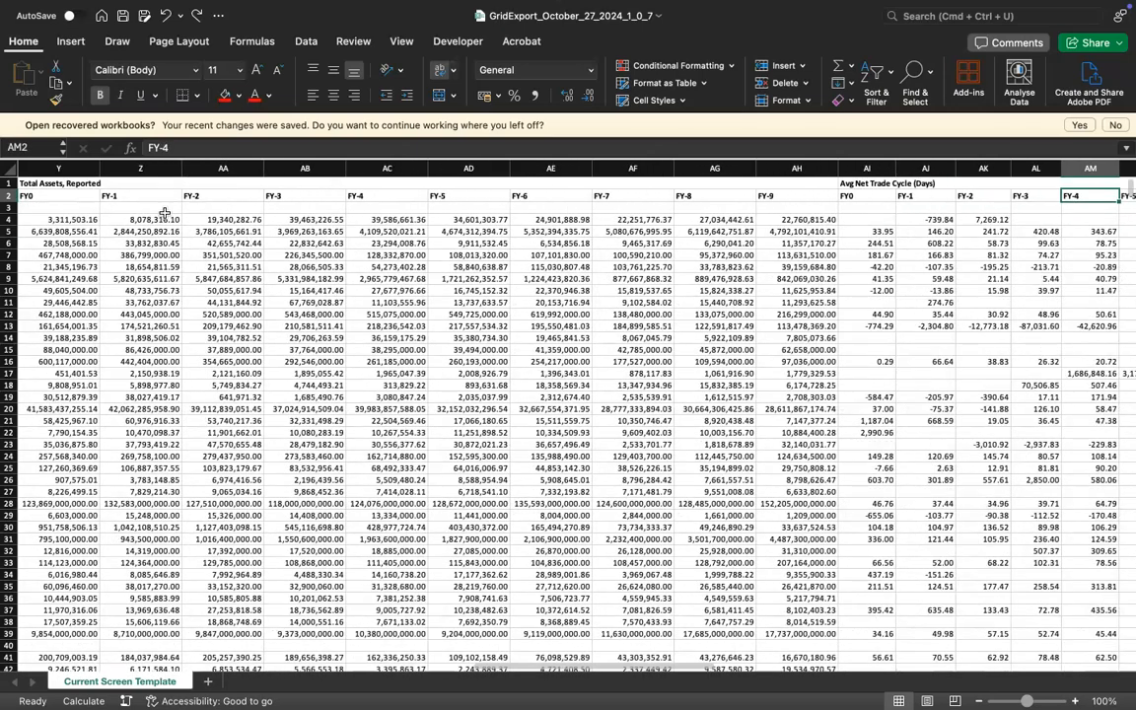
key("Right")
key("Right")
key("Right")
key("Right")
key("Right")
key("Right")
key("Right")
key("Right")
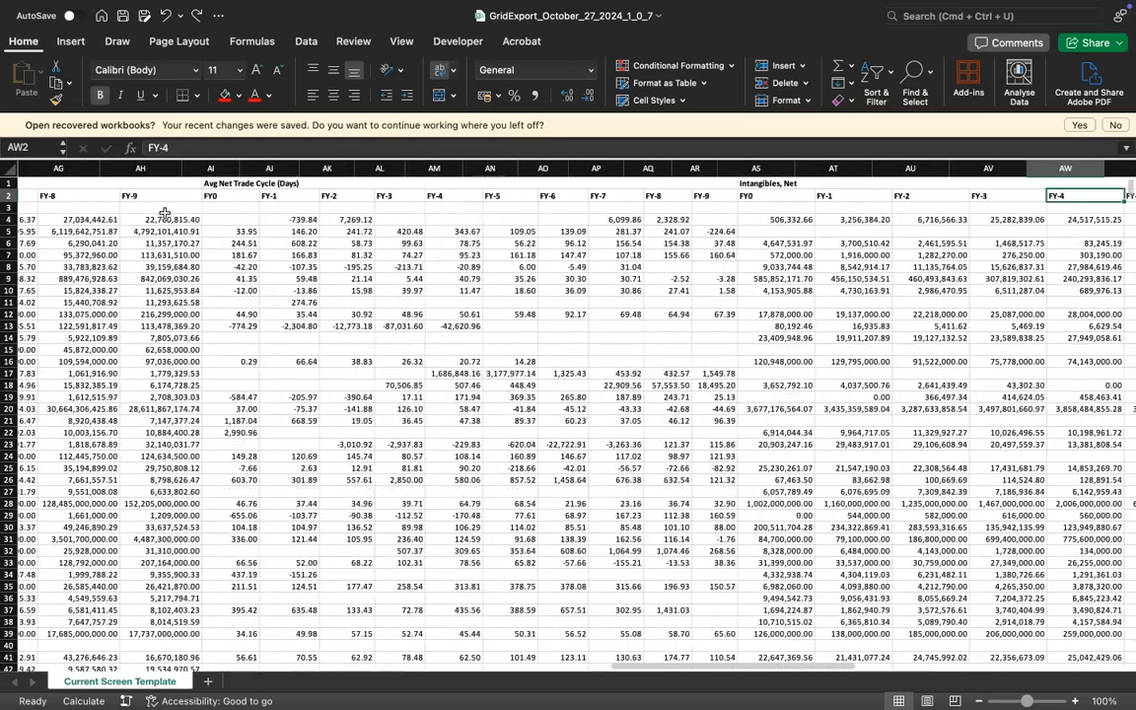
key("Right")
key("Right")
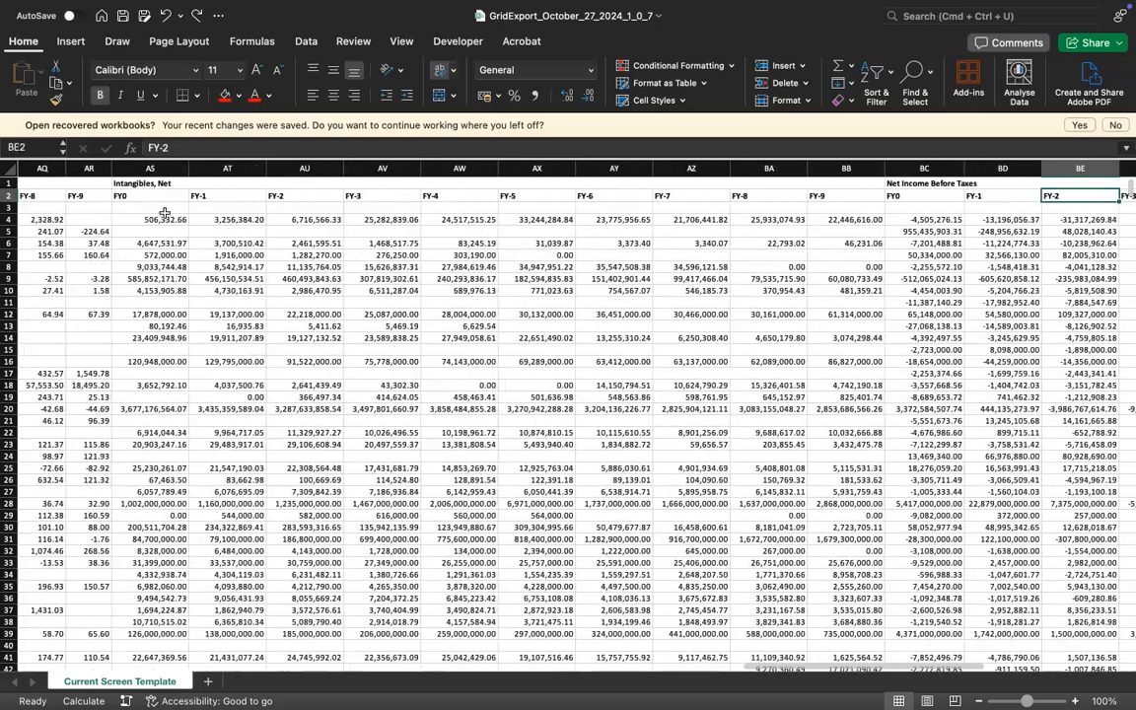
key("Right")
key("Right")
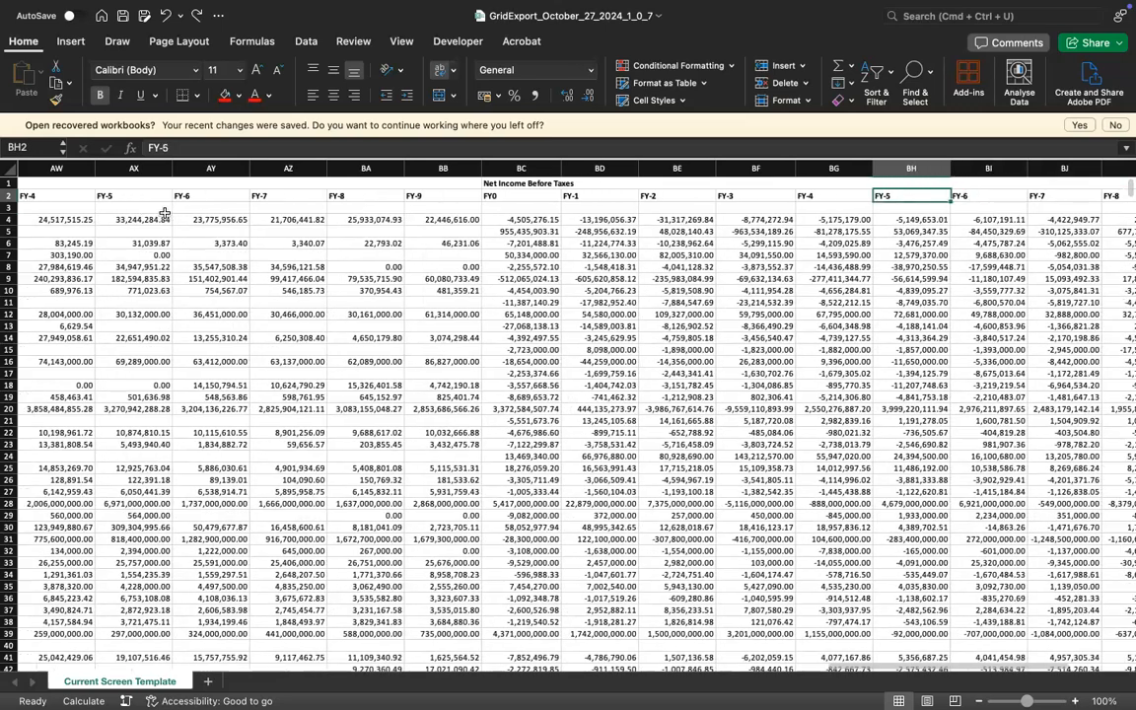
key("Right")
key("Right")
key("Right")
key("Right")
key("Right")
key("Right")
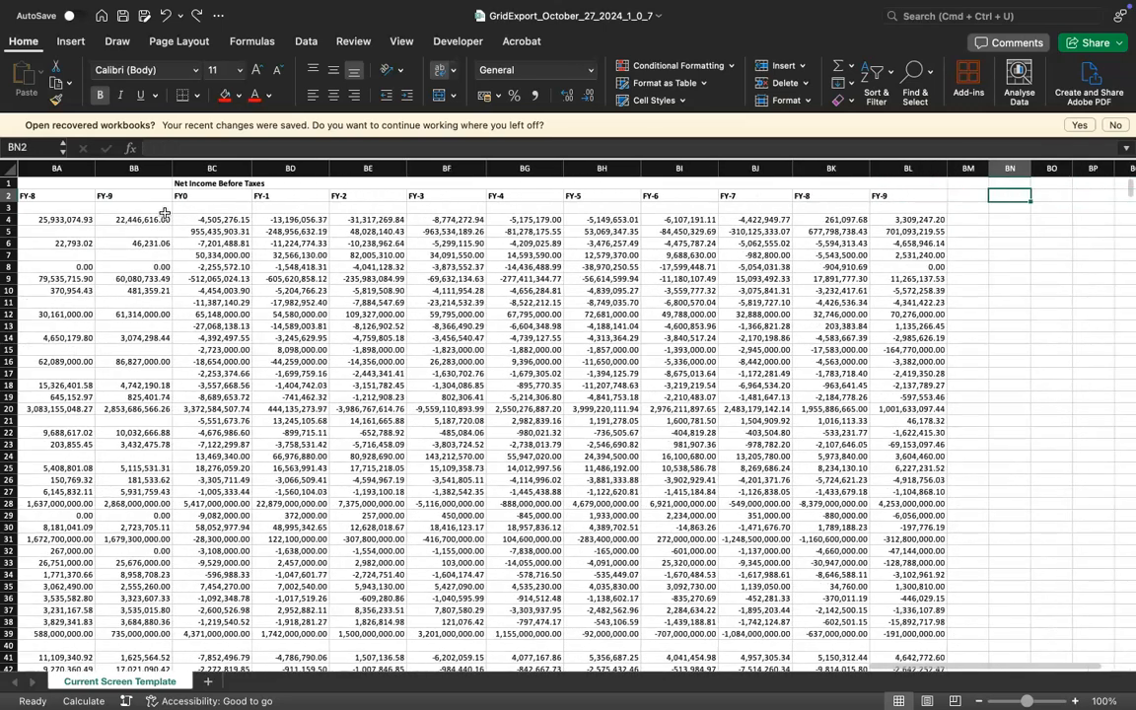
Review the variable headings in reverse, from Net Income Before Taxes back to the Identifier heading in cell A1
key("Left")
key("Left")
key("Left")
key("Left")
key("Left")
key("Left")
key("Left")
key("Left")
key("Left")
key("Left")
key("Left")
key("Left")
key("Left")
key("Left")
key("Right")
key("Right")
key("Right")
key("Right")
key("Right")
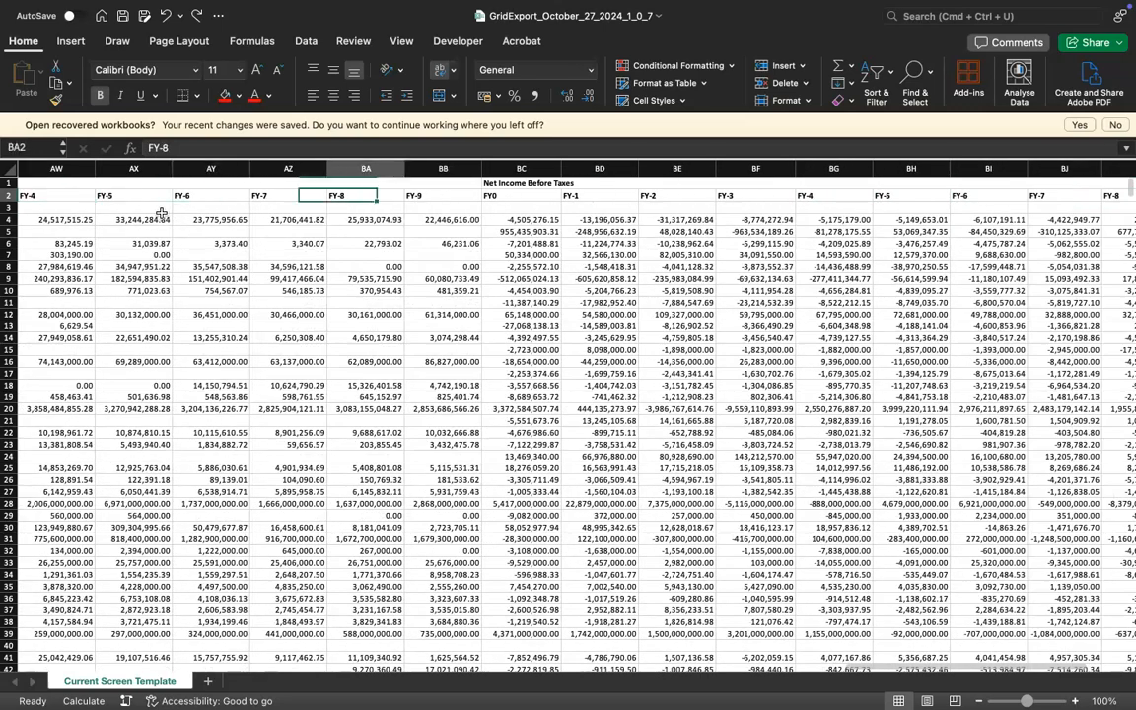
key("Left")
key("Left")
key("Left")
key("Left")
key("Left")
key("Left")
key("Left")
key("Left")
key("Left")
key("Left")
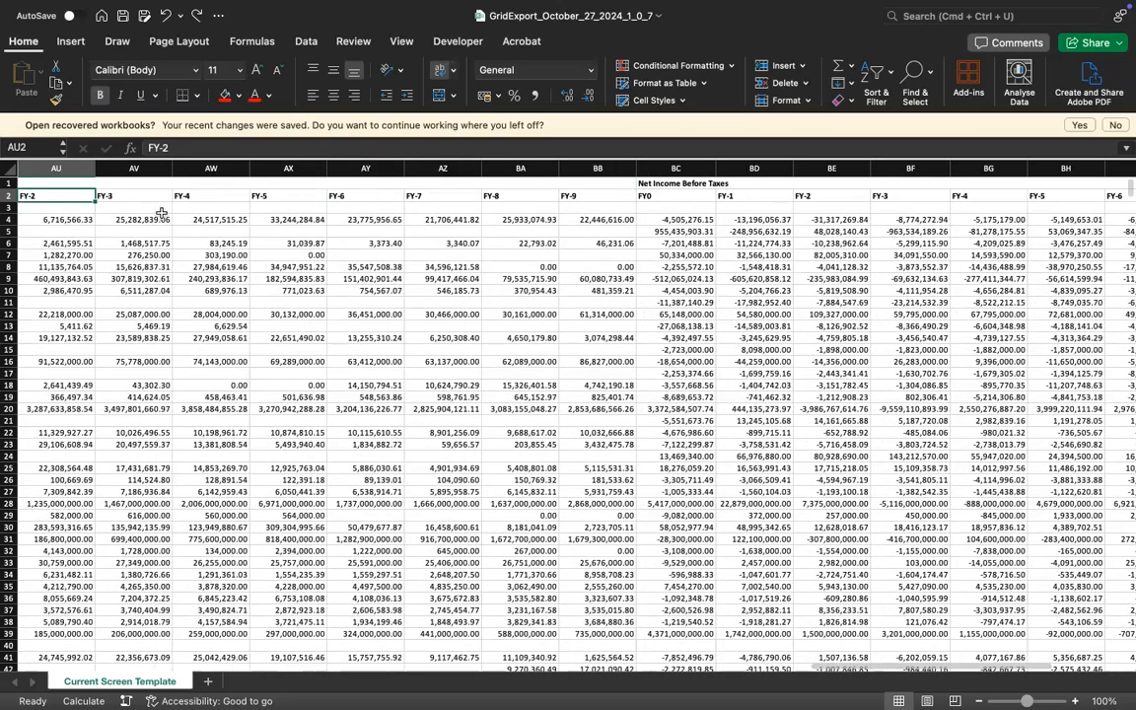
key("Left")
key("Left")
key("Left")
key("Left")
key("Left")
key("Left")
key("Left")
key("Left")
key("Left")
key("Left")
key("Left")
key("Left")
key("Left")
key("Left")
key("Left")
key("Left")
key("Left")
key("Left")
key("Left")
key("Left")
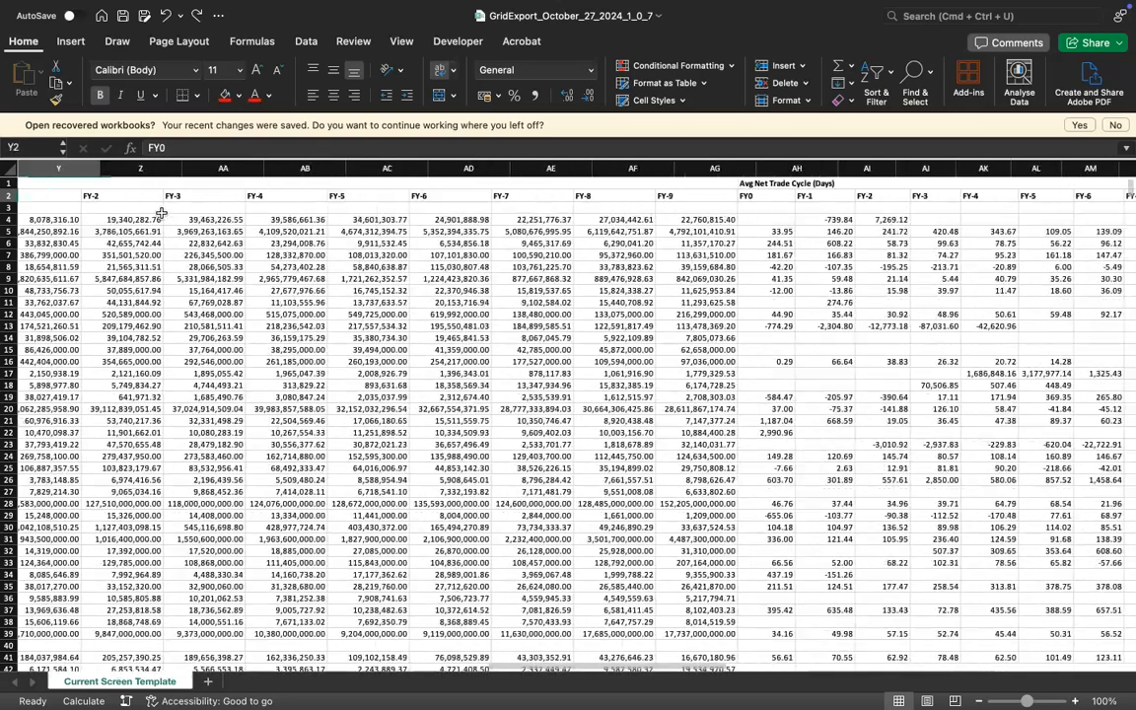
key("Left")
key("Left")
key("Left")
key("Left")
key("Left")
key("Left")
key("Left")
key("Left")
key("Left")
key("Left")
key("Left")
key("Left")
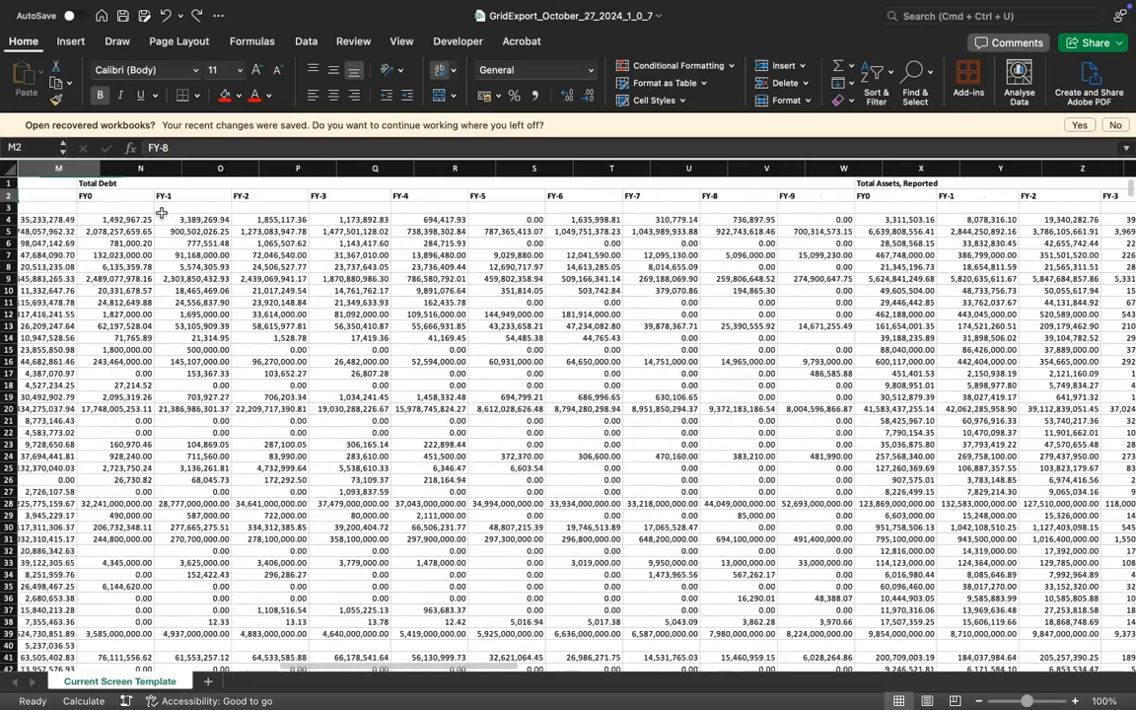
key("Left")
key("Left")
key("Left")
key("Left")
key("Left")
key("Left")
key("Left")
key("Left")
key("Left")
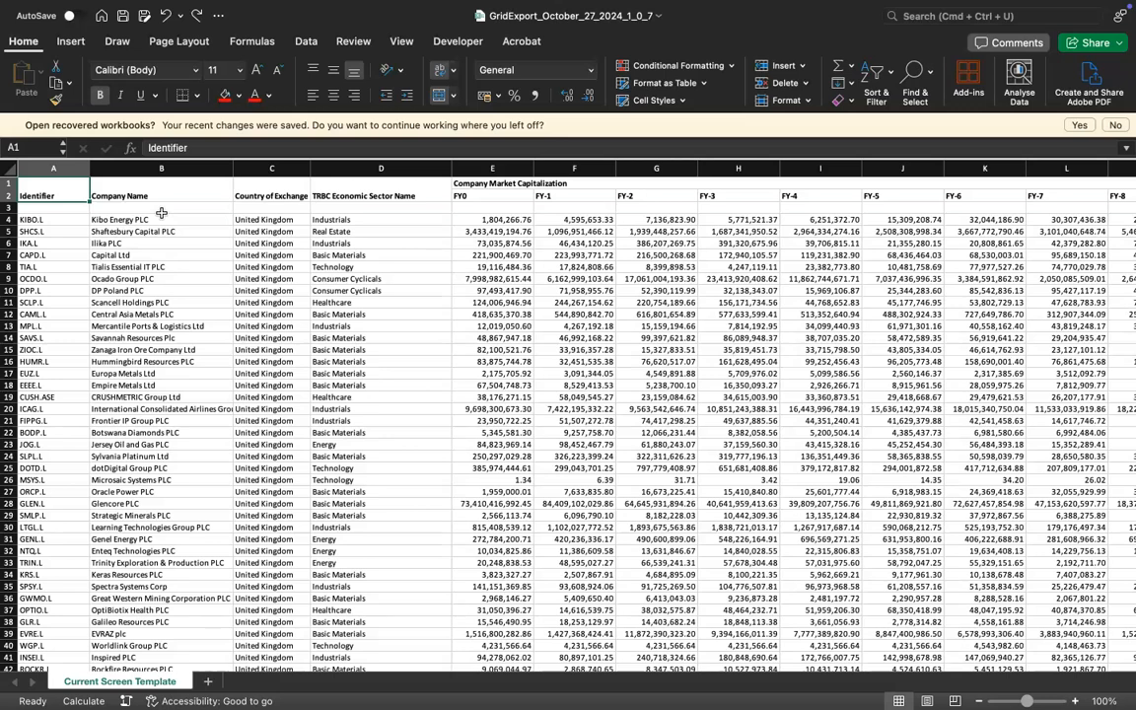
Delete the Identifier and Country of Exchange columns, keeping Company Name and TRBC Economic Sector Name
left_click(54, 168)
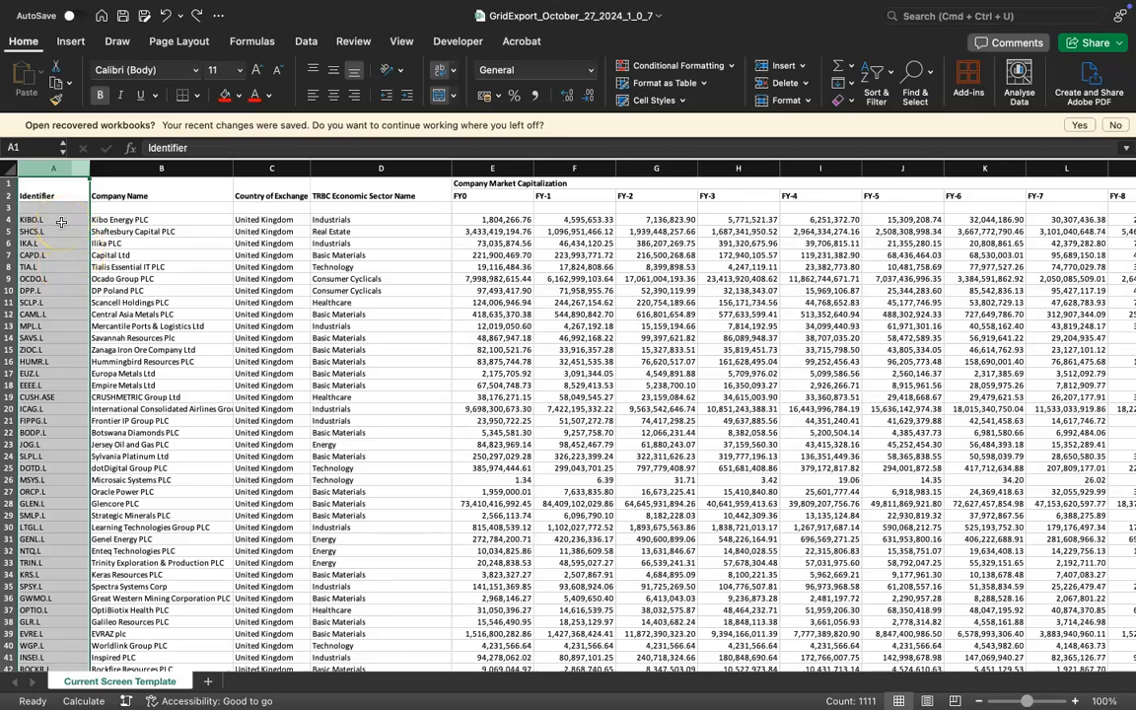
left_click(163, 168)
left_click(292, 168)
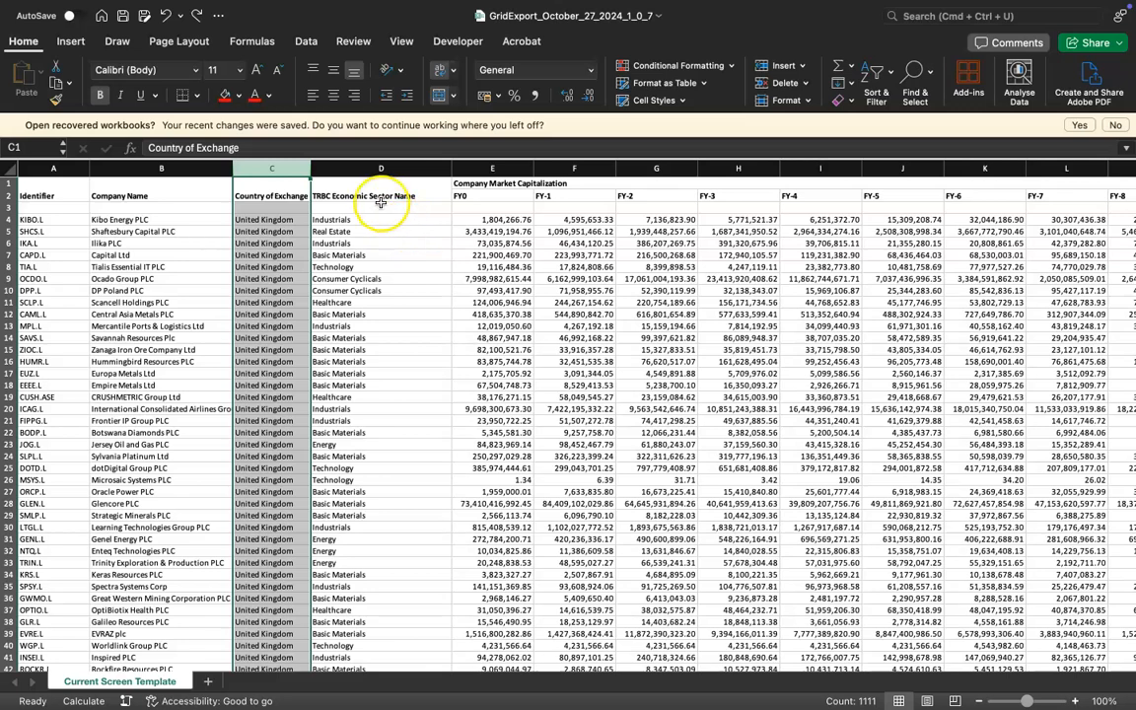
left_click(385, 169)
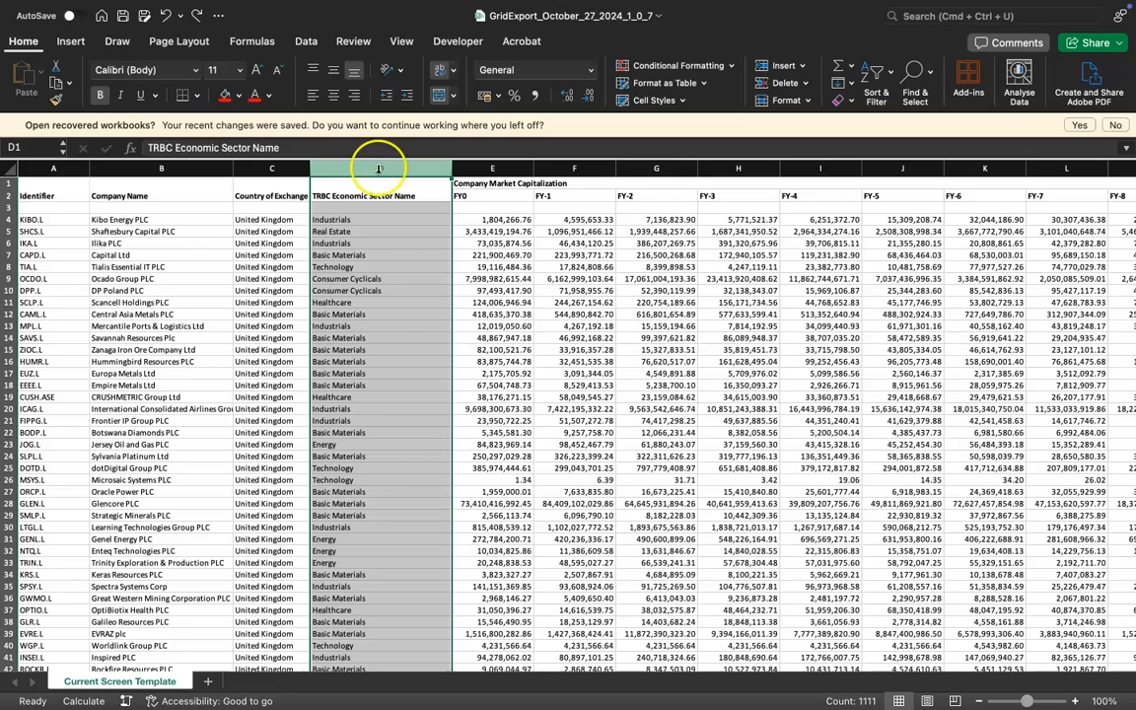
left_click(52, 166)
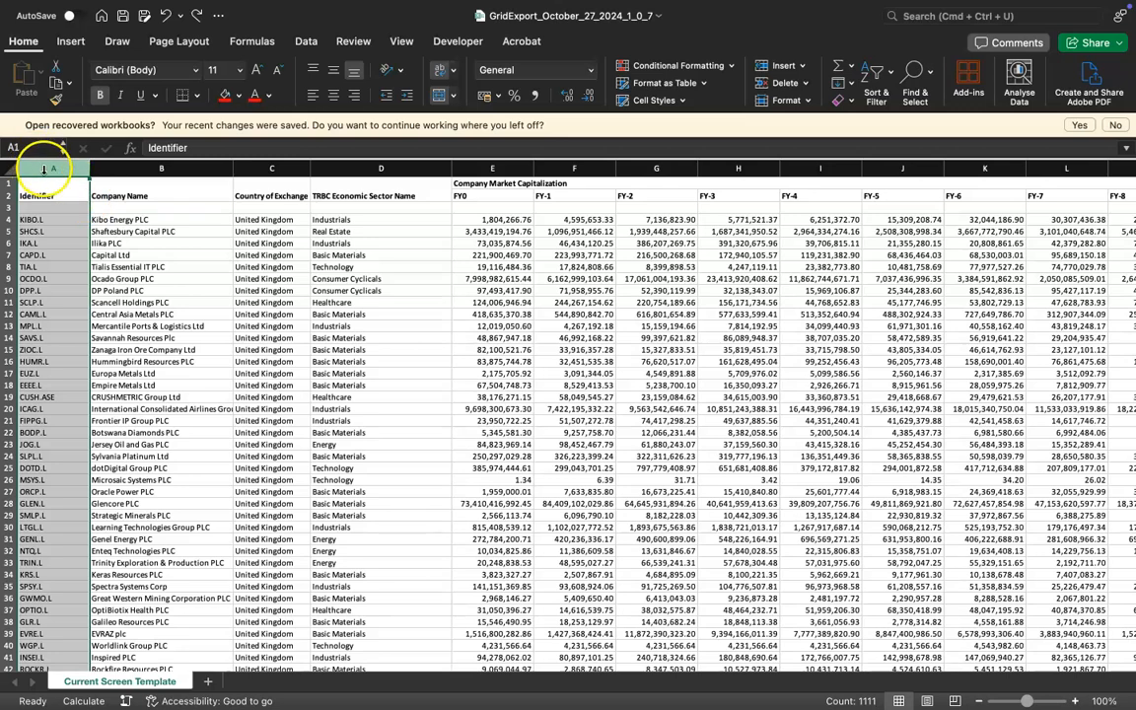
right_click(50, 167)
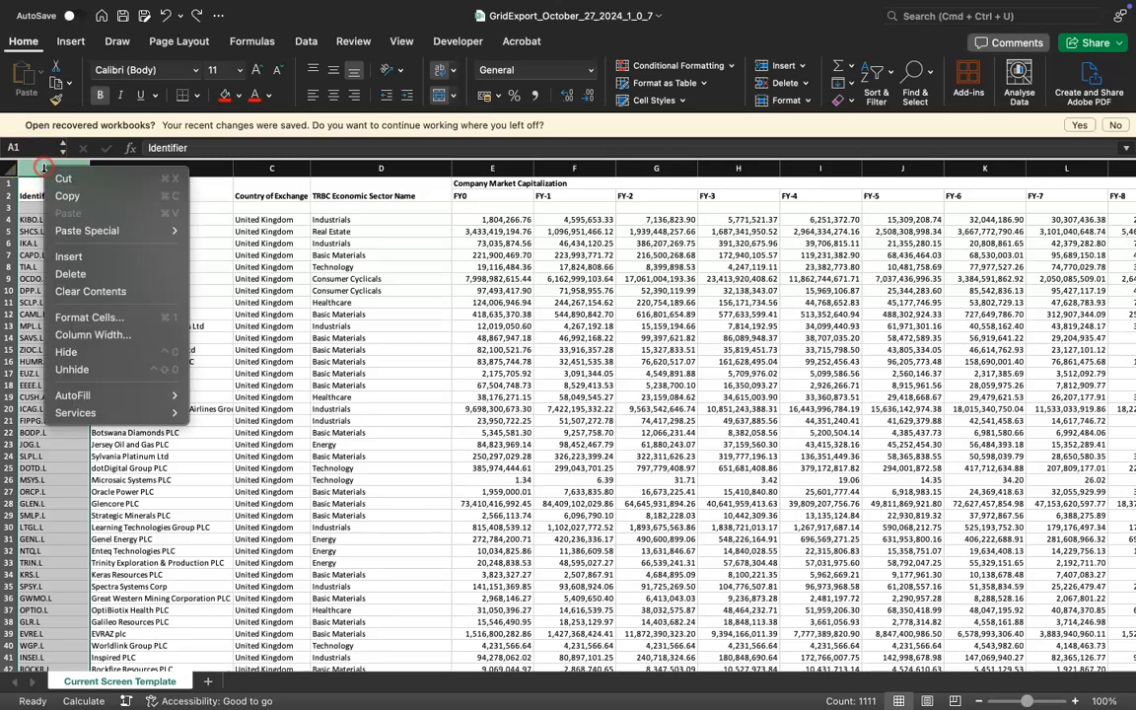
left_click(97, 272)
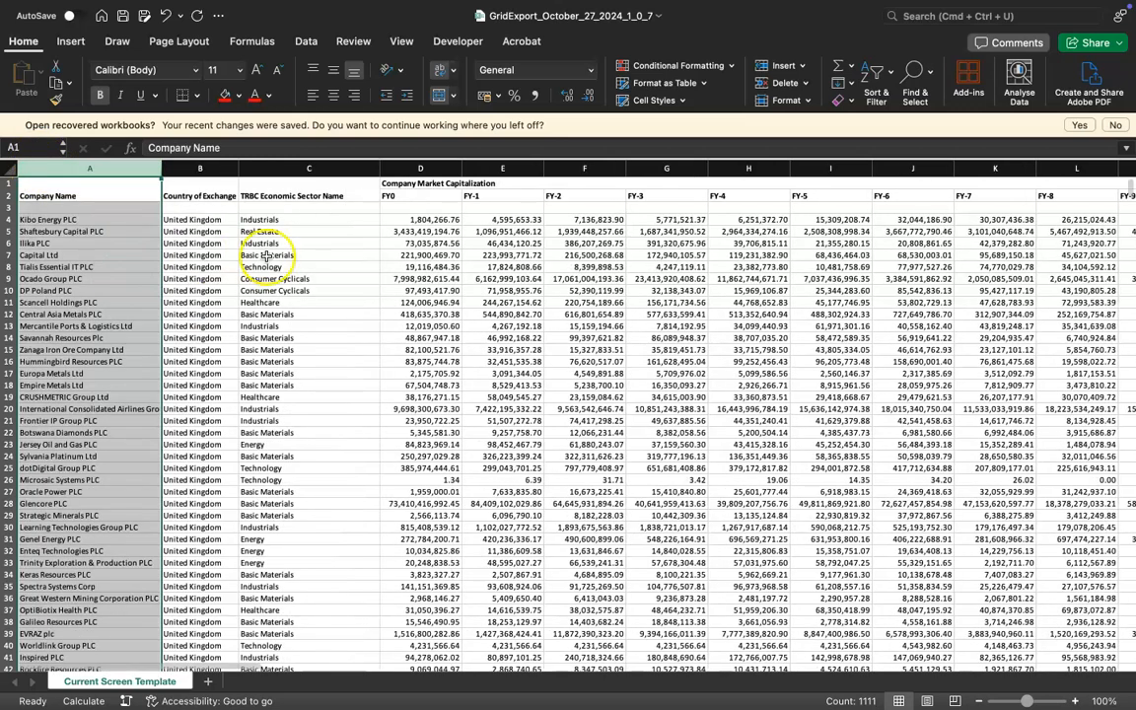
left_click(196, 168)
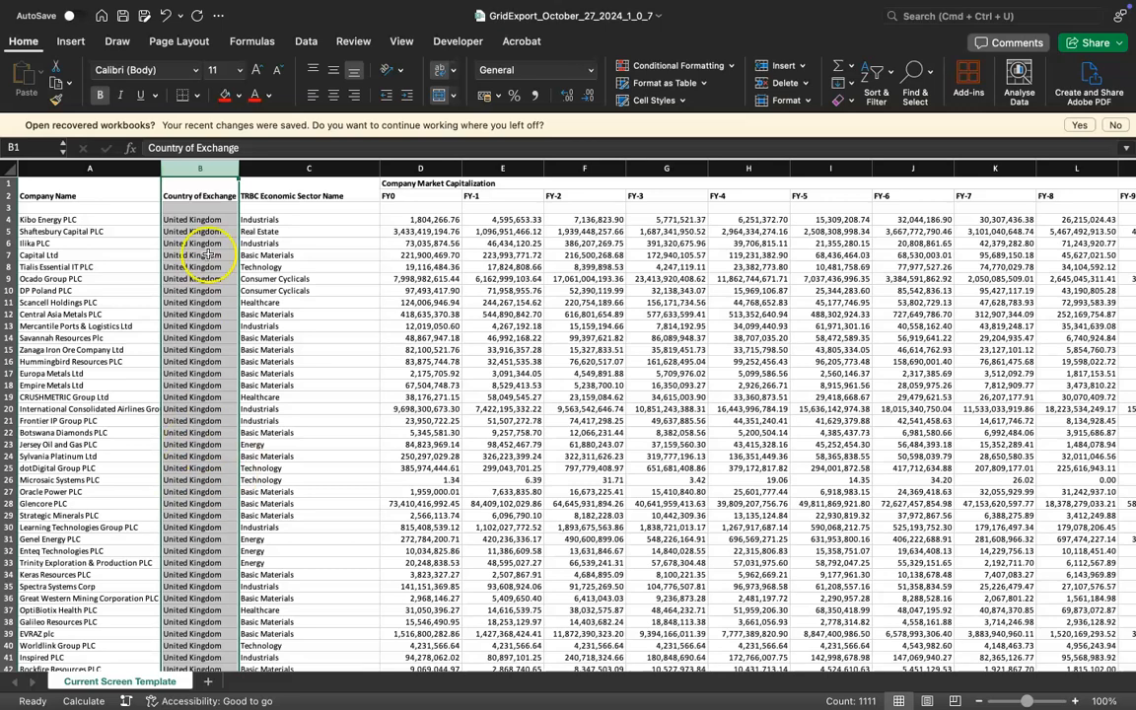
right_click(203, 168)
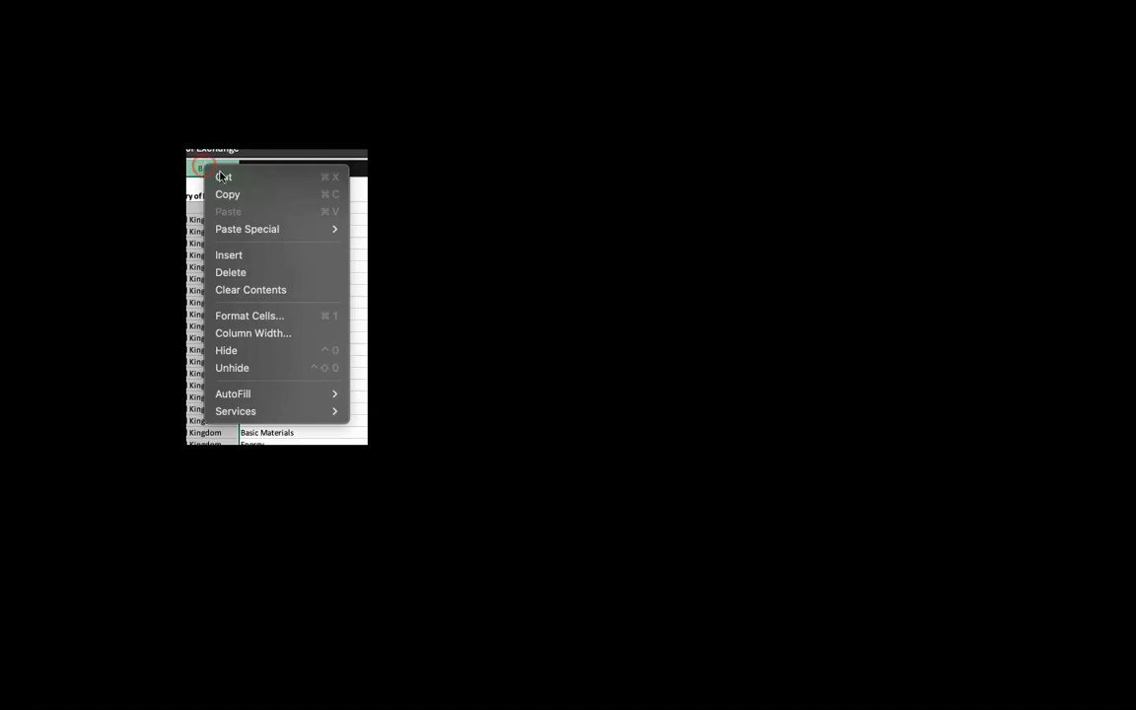
left_click(241, 270)
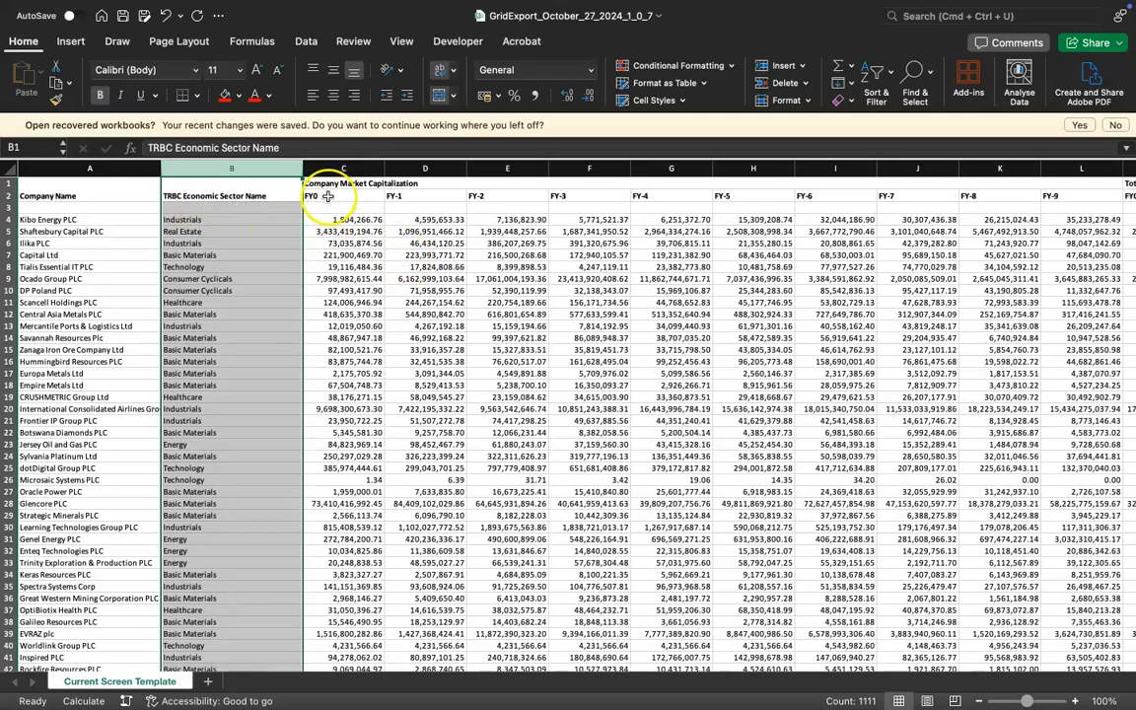
Review the fiscal-year headings across row 2, from Company Market Capitalization through the Net Income Before Taxes block
left_click(326, 196)
key("Right")
key("Right")
key("Right")
key("Right")
key("Right")
key("Right")
key("Right")
key("Right")
key("Right")
key("Right")
key("Right")
key("Right")
key("Right")
key("Right")
key("Right")
key("Right")
key("Right")
key("Right")
key("Right")
key("Right")
key("Right")
key("Right")
key("Right")
key("Right")
key("Right")
key("Right")
key("Right")
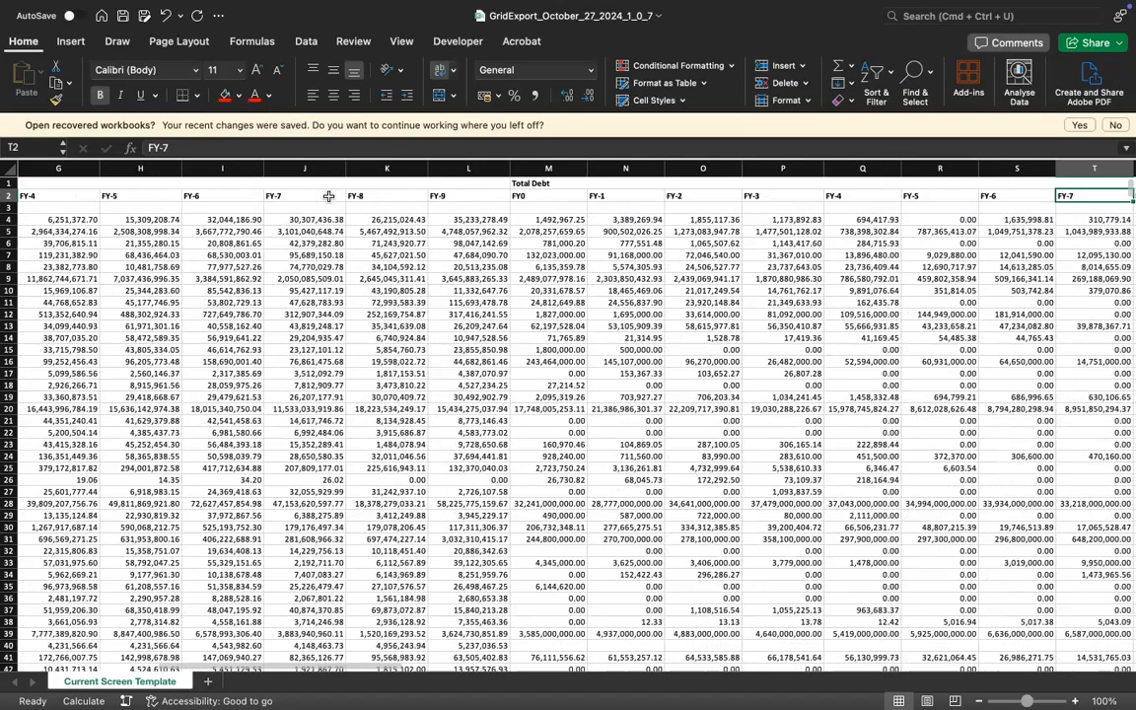
key("Right")
key("Right")
key("Right")
key("Right")
key("Right")
key("Right")
key("Right")
key("Right")
key("Right")
key("Right")
key("Right")
key("Right")
key("Right")
key("Right")
key("Right")
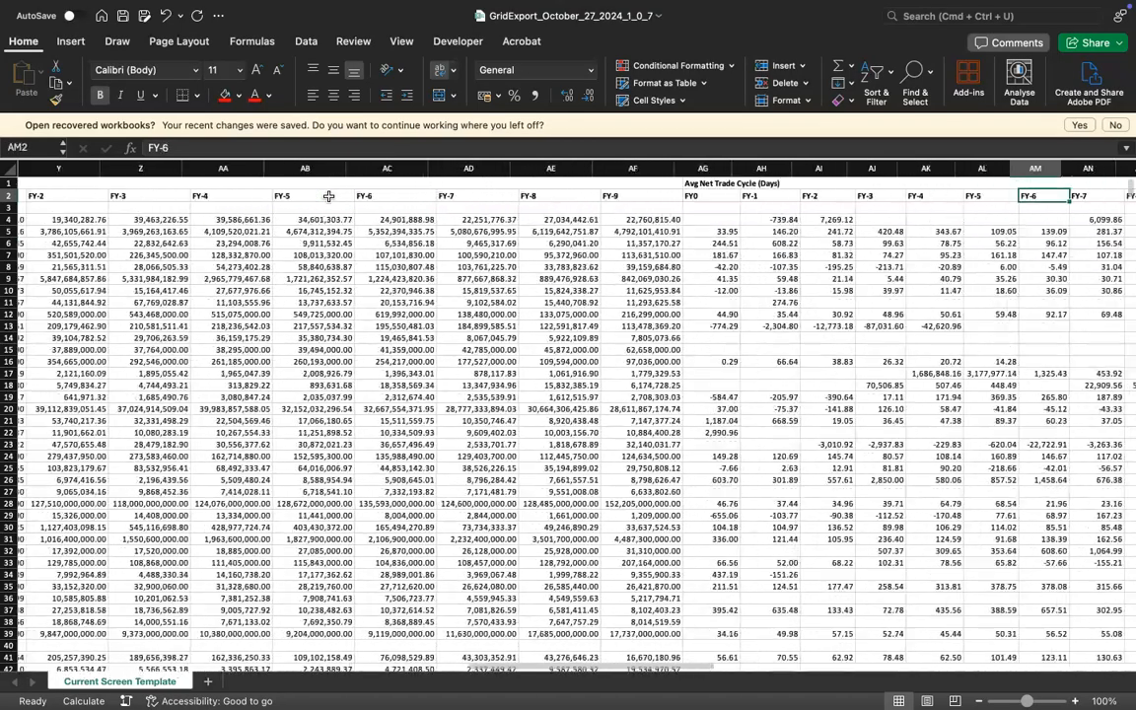
key("Right")
key("Right")
key("Right")
key("Right")
key("Right")
key("Right")
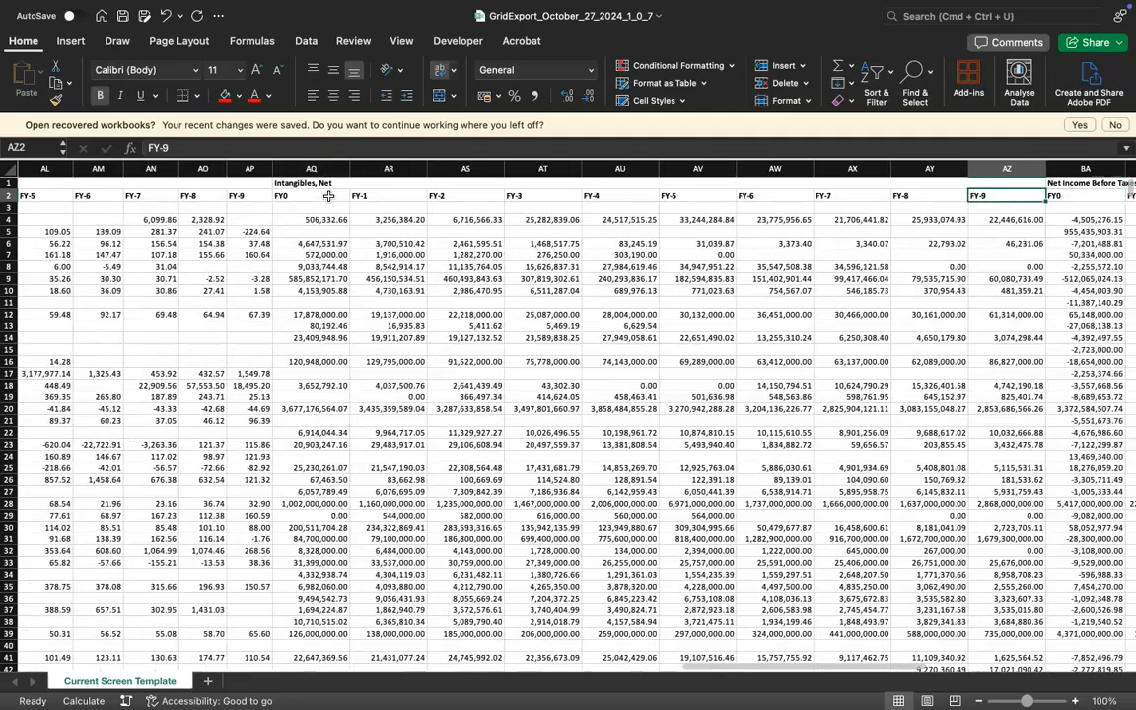
Review the variable blocks in reverse order, from Net Income Before Taxes back to Company Market Capitalization
key("Left")
key("Left")
key("Left")
key("Left")
key("Left")
key("Left")
key("Left")
key("Left")
key("Left")
key("Left")
key("Left")
key("Left")
key("Left")
key("Left")
key("Left")
key("Left")
key("Left")
key("Left")
key("Left")
key("Left")
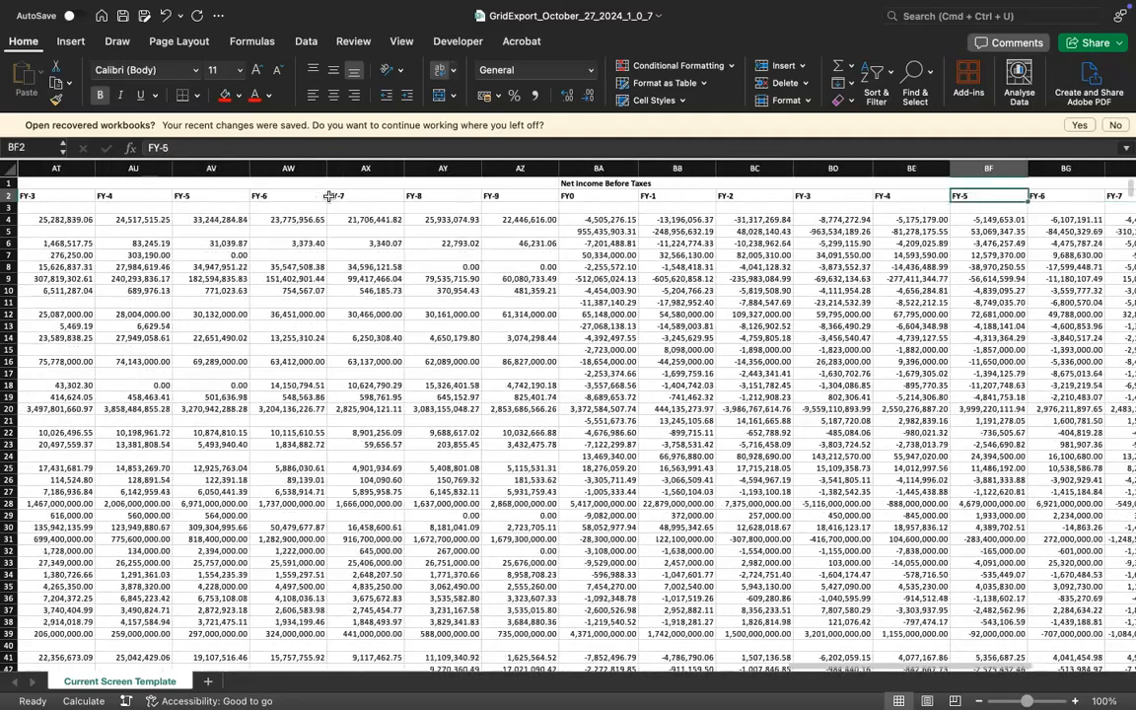
key("Left")
key("Left")
key("Left")
key("Left")
key("Left")
key("Left")
key("Left")
key("Left")
key("Left")
key("Left")
key("Left")
key("Left")
key("Left")
key("Left")
key("Left")
key("Left")
key("Left")
key("Left")
key("Left")
key("Left")
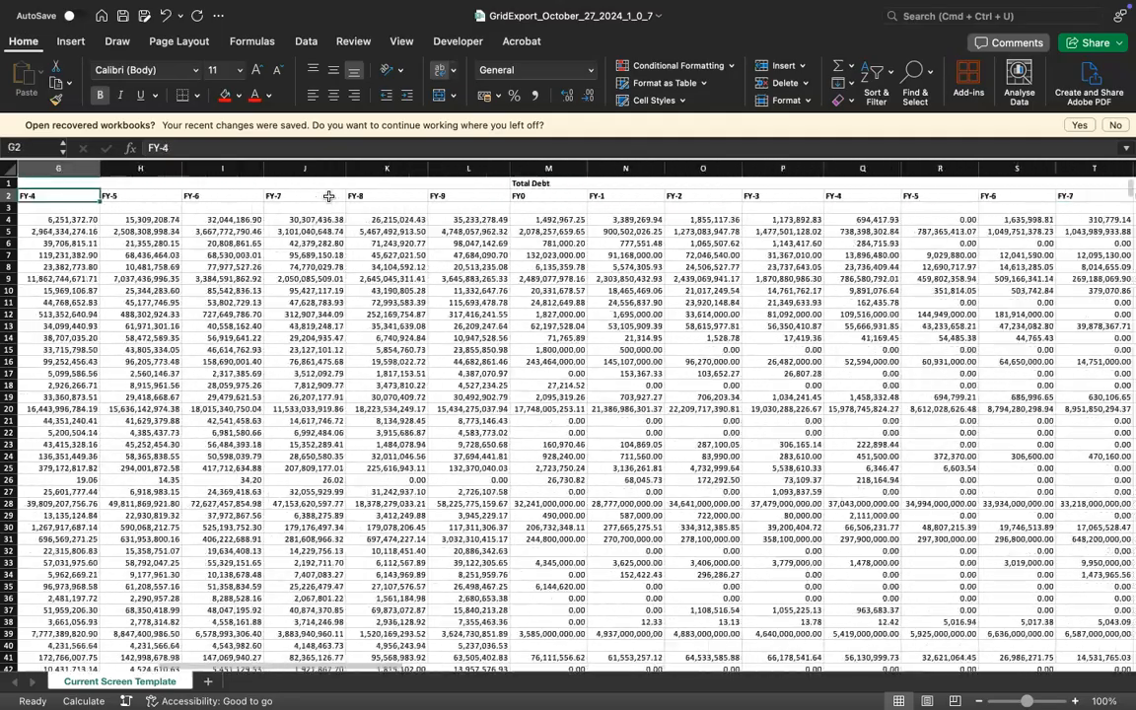
Unmerge the Company Name and TRBC Economic Sector Name heading cells spanning rows 1 and 2 in columns A and B
key("Right")
key("Down")
key("Left")
key("Up")
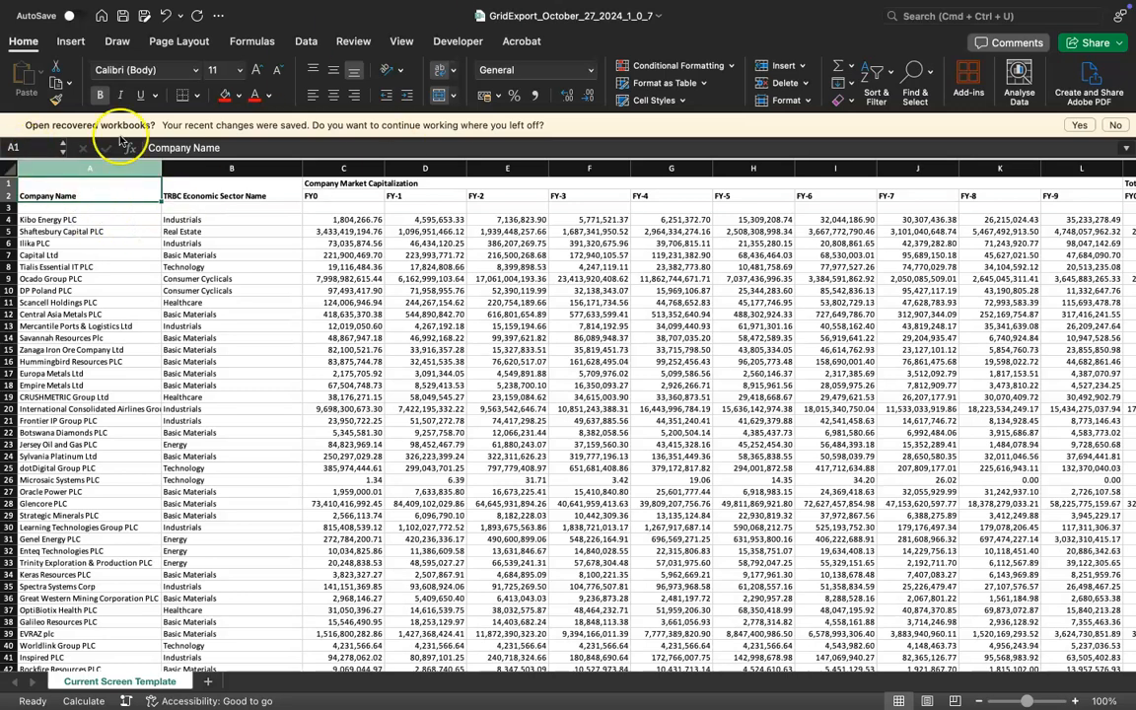
left_click(452, 96)
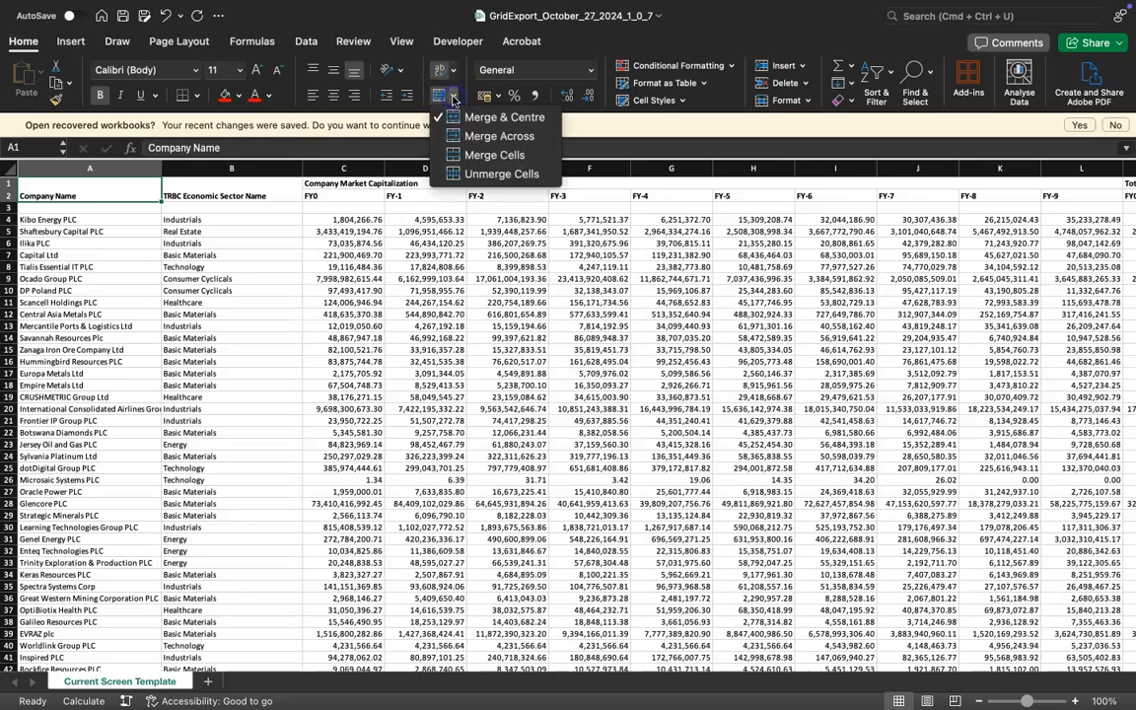
left_click(475, 174)
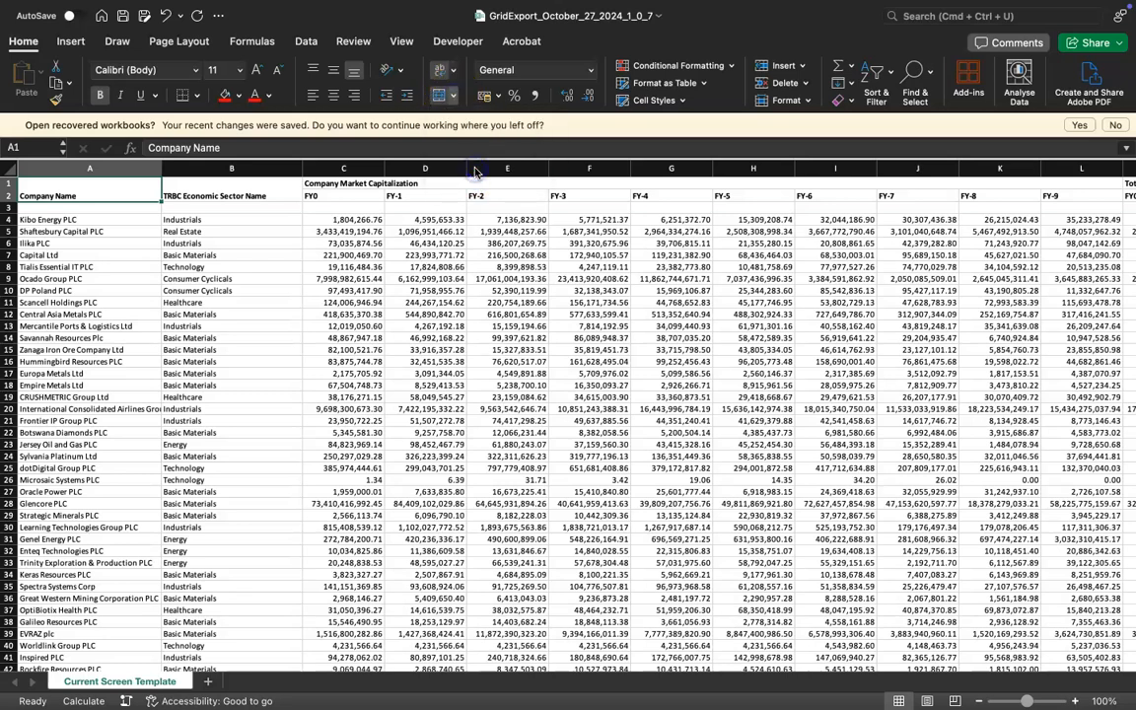
left_click(246, 184)
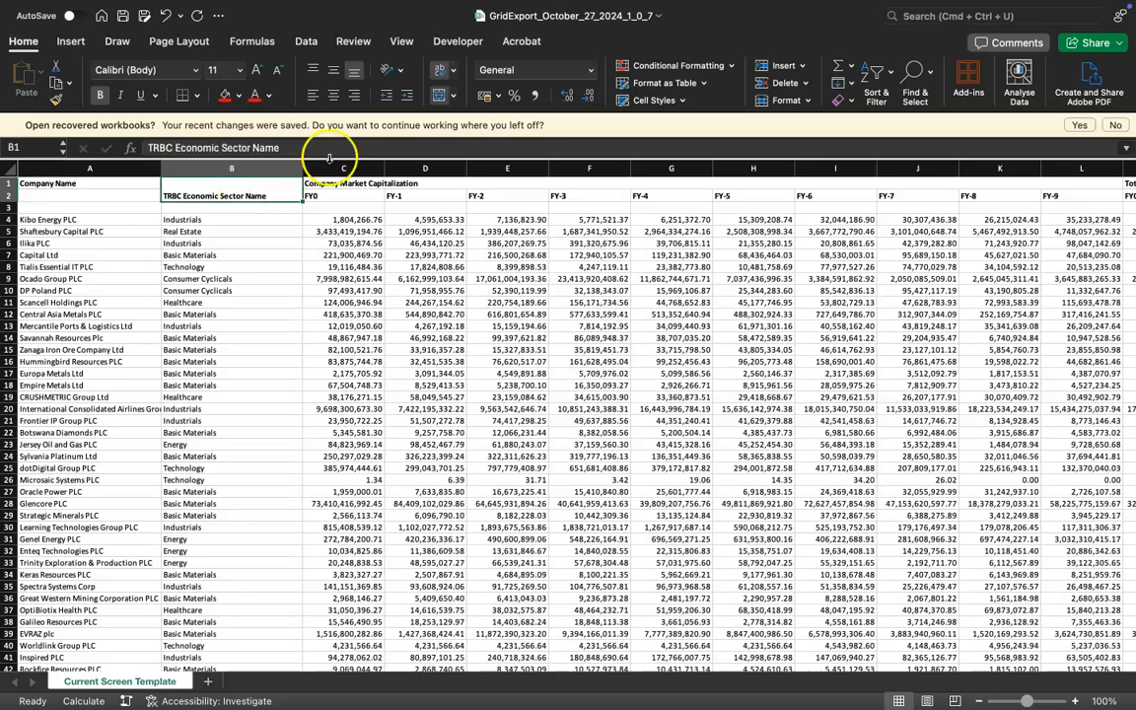
left_click(452, 95)
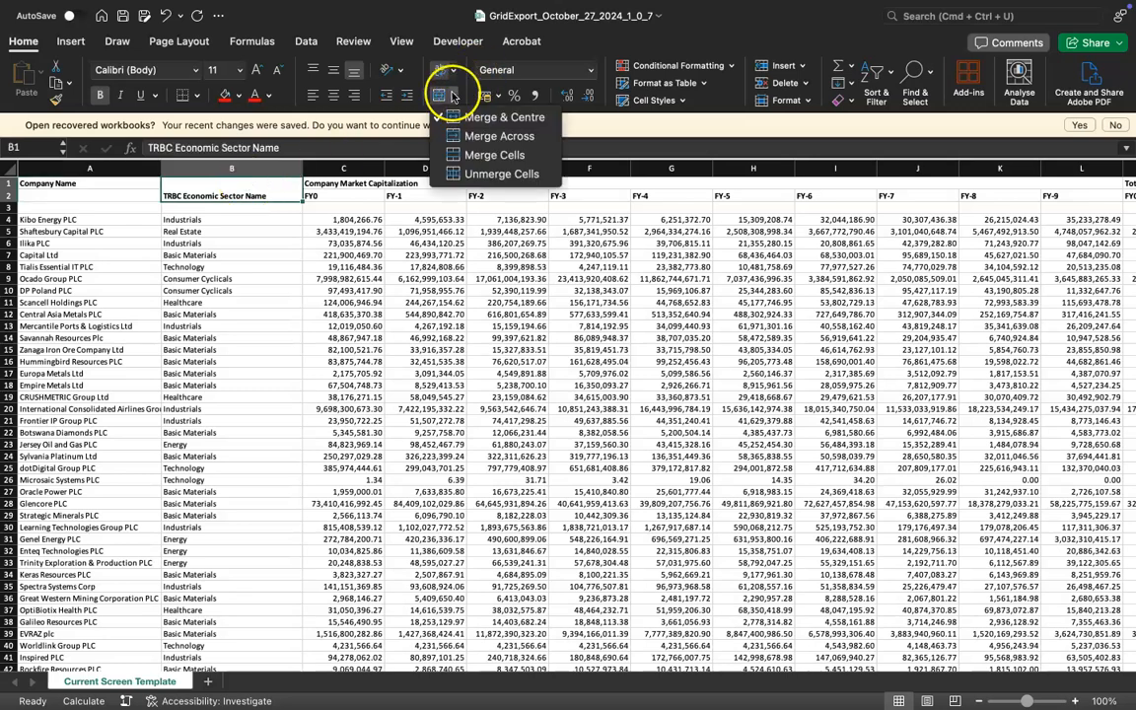
left_click(502, 176)
Copy the Company Name and TRBC Economic Sector Name headings from row 1 into row 2 and clear the row 1 originals
left_click(117, 184)
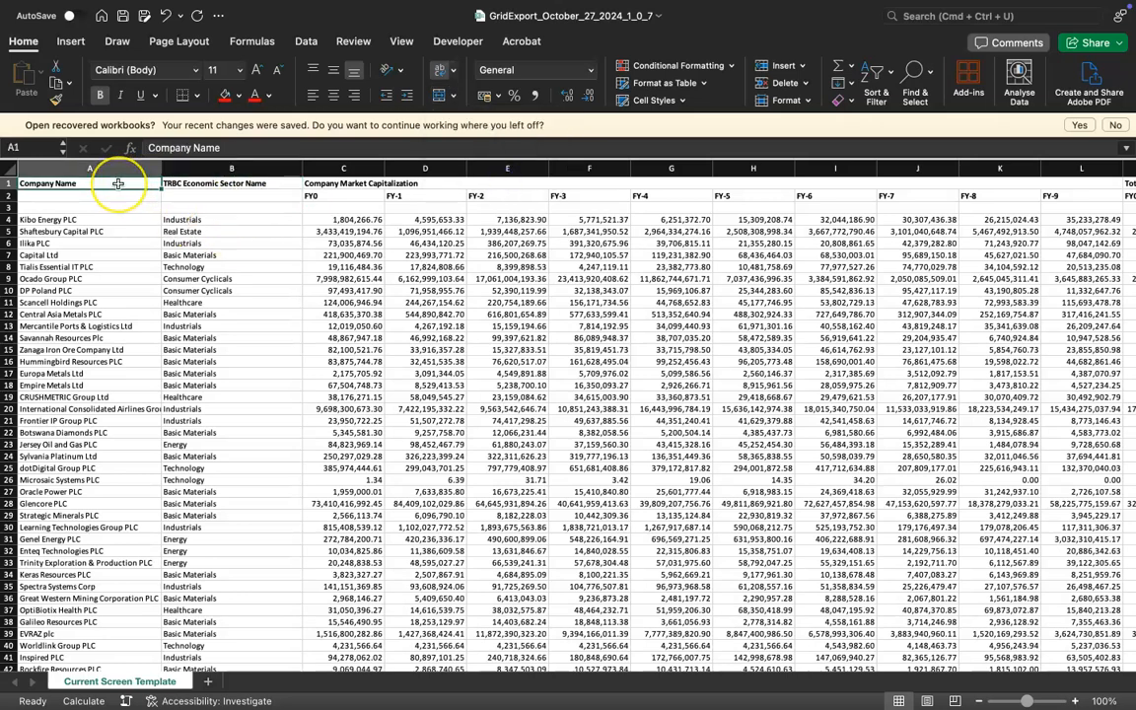
key("shift+Right")
left_click(98, 184)
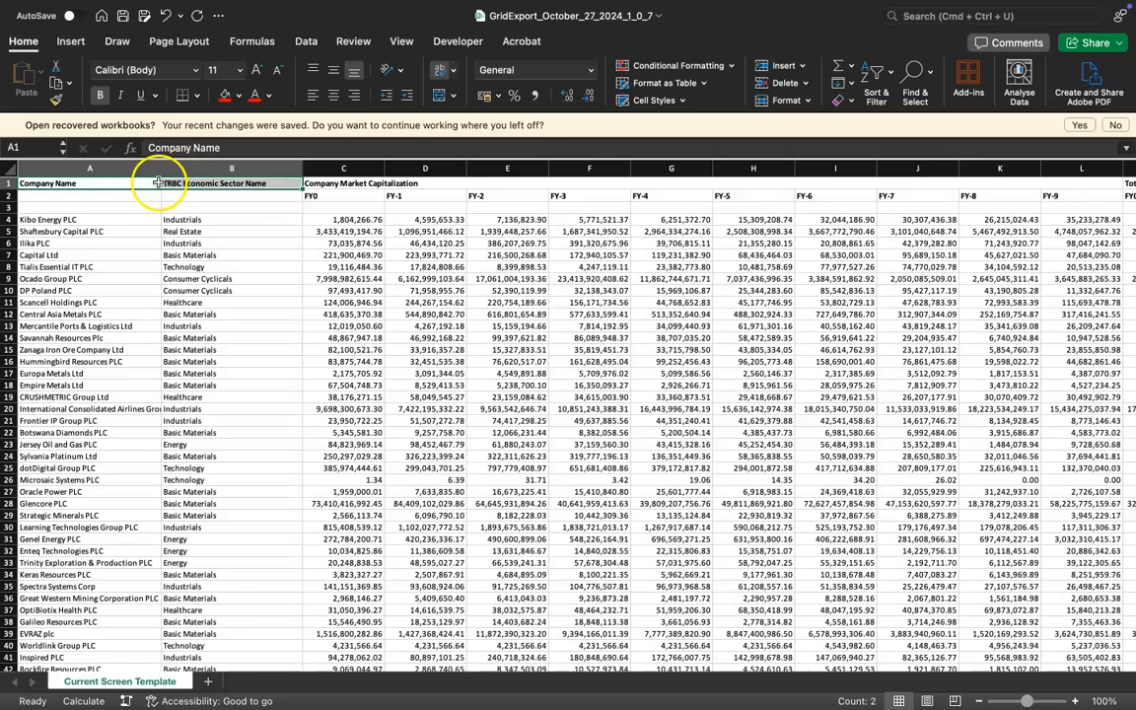
key("super+c")
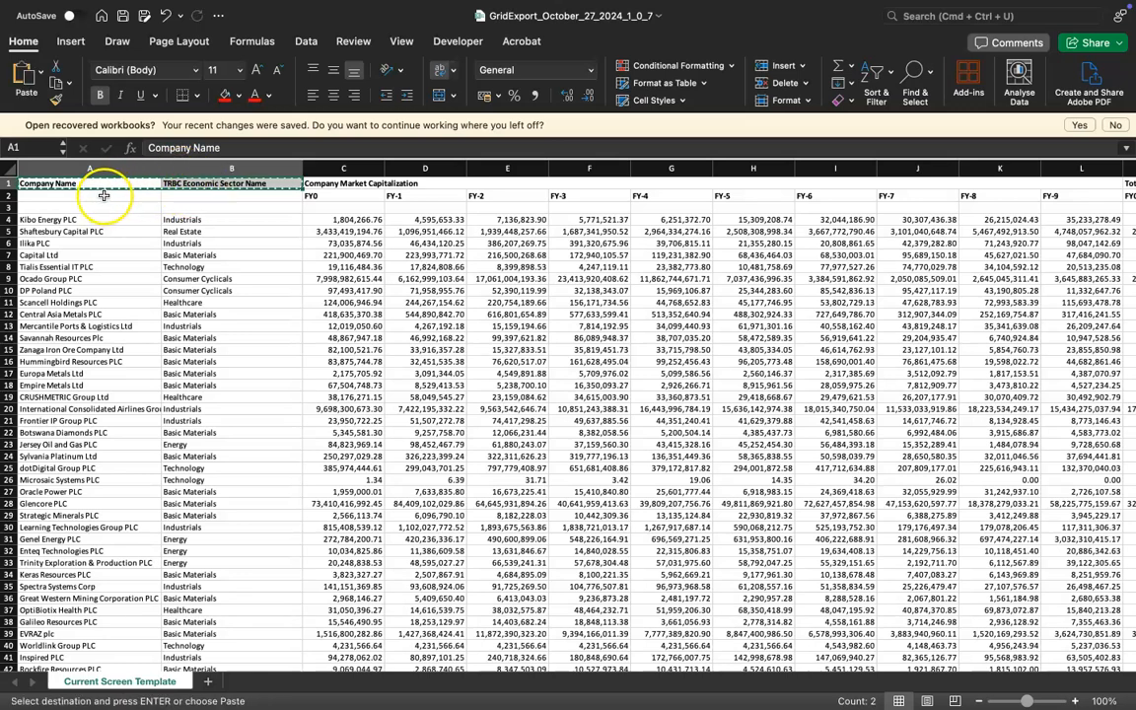
left_click(102, 196)
key("super+v")
key("Up")
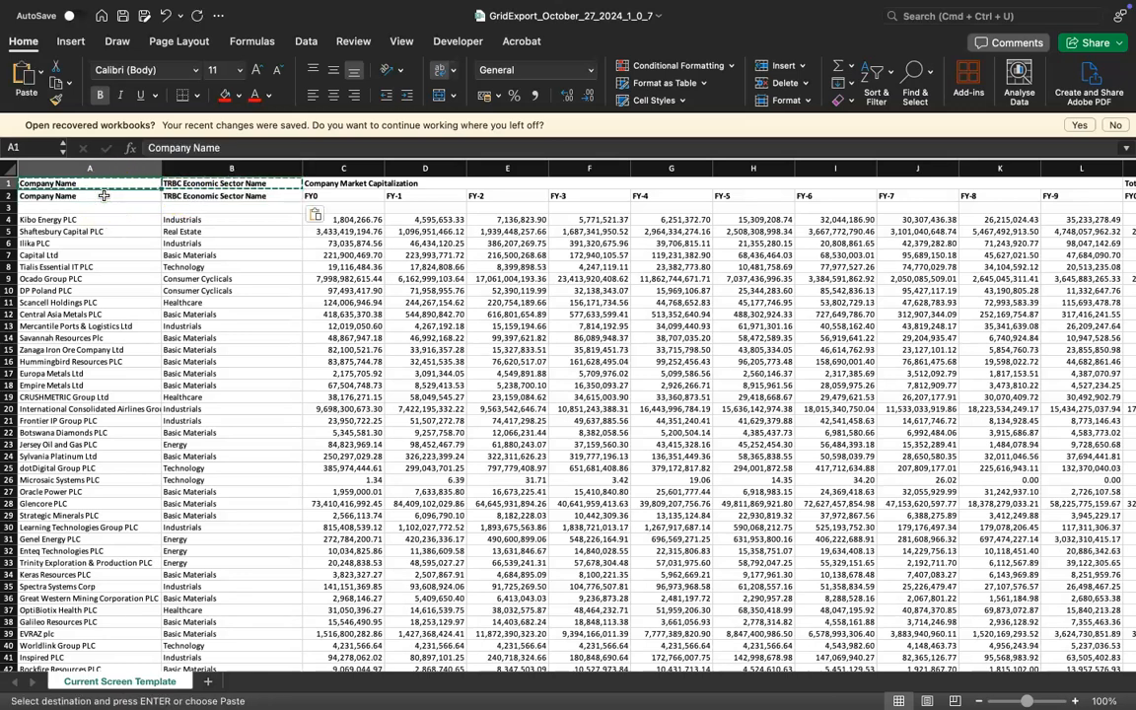
key("shift+Right")
key("Delete")
key("Down")
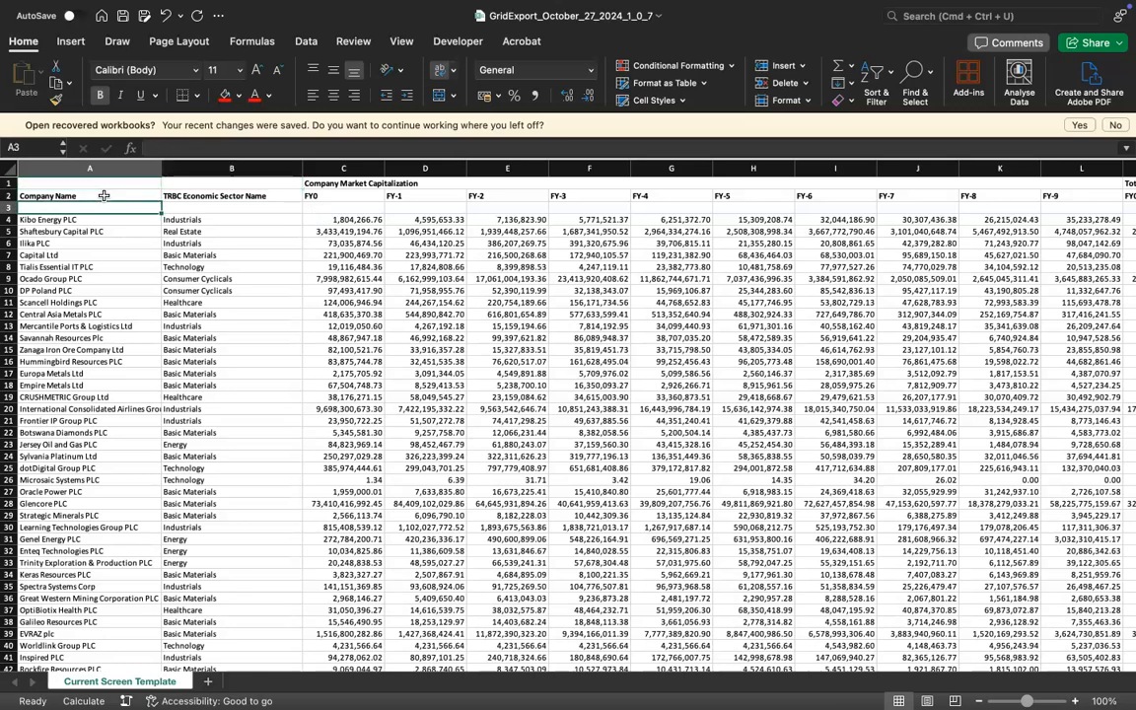
Replace the FY0 heading under Company Market Capitalization in C2 with markcap2023
key("Right")
key("Right")
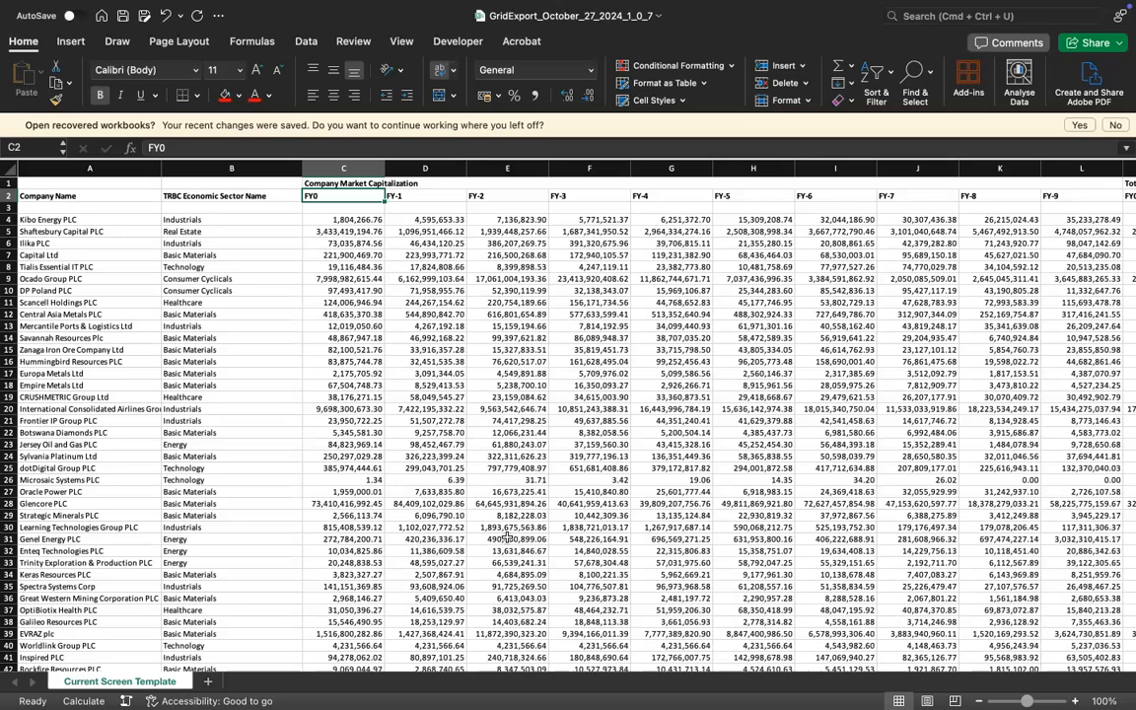
type("mar")
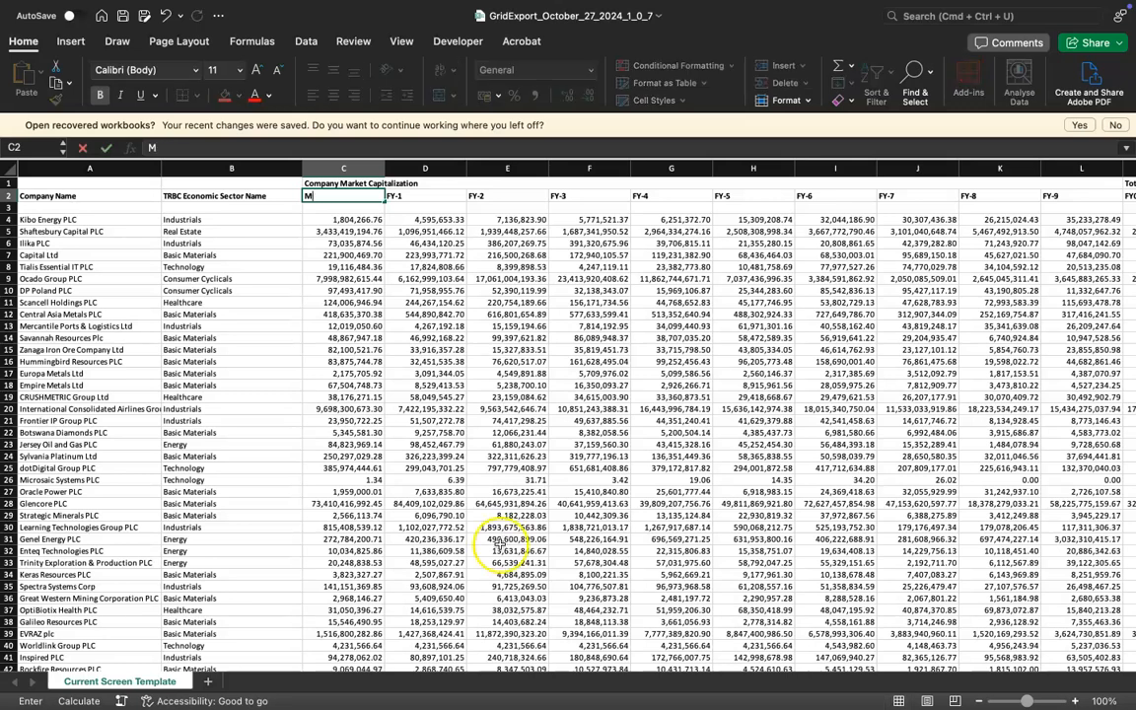
type("kcap2023")
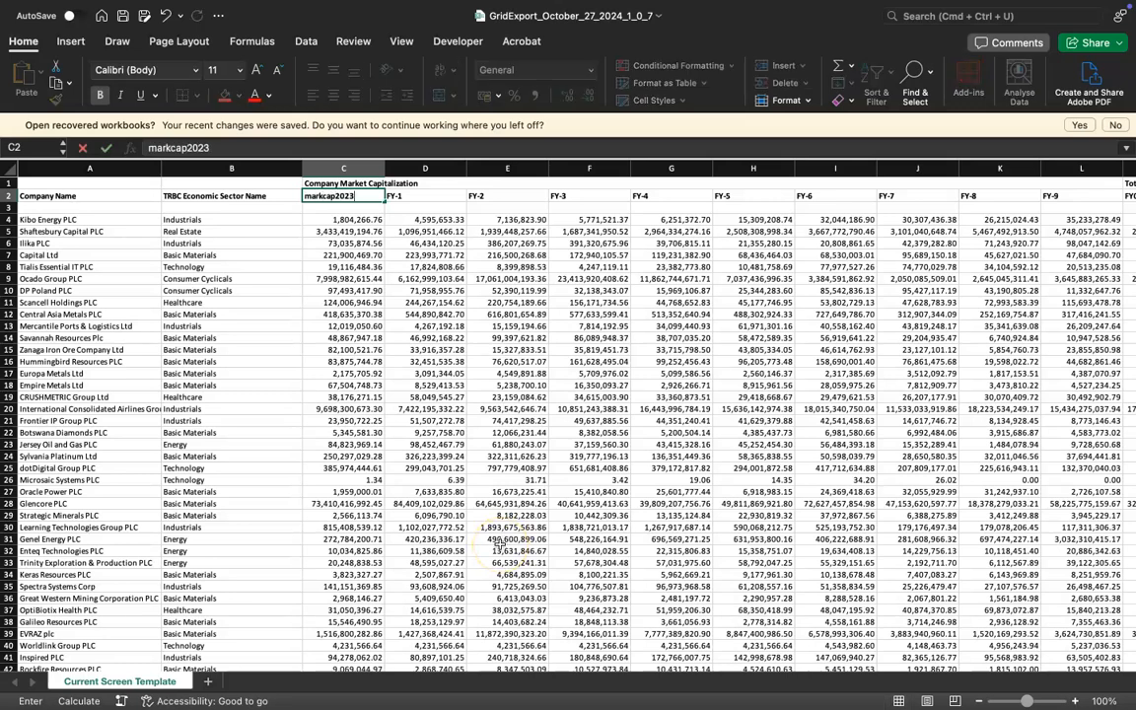
key("Return")
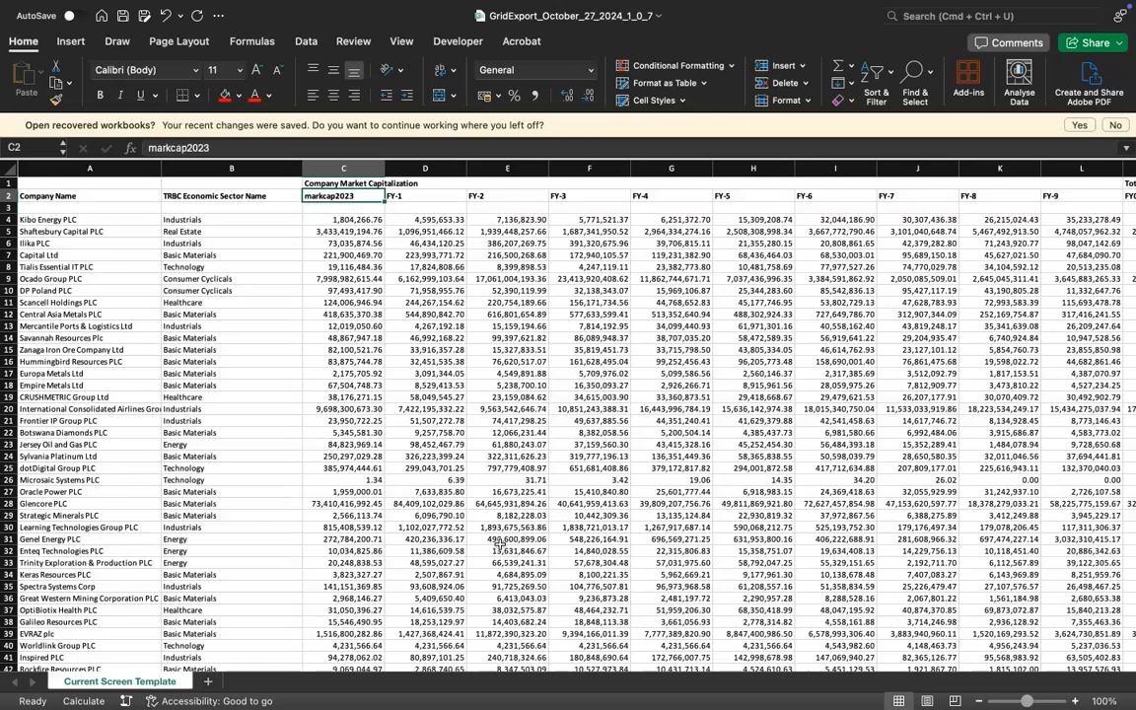
Examine the market capitalization values down column C beneath the markcap2023 heading and return to cell C2
key("shift+Down")
key("shift+Down")
key("shift+Down")
key("shift+Down")
key("shift+Down")
key("shift+Down")
key("shift+Down")
key("shift+Down")
key("shift+Down")
key("shift+Down")
key("shift+Down")
key("shift+Down")
key("shift+Down")
key("shift+Down")
key("shift+Down")
key("shift+Down")
key("shift+Down")
key("shift+Down")
key("shift+Down")
key("shift+Down")
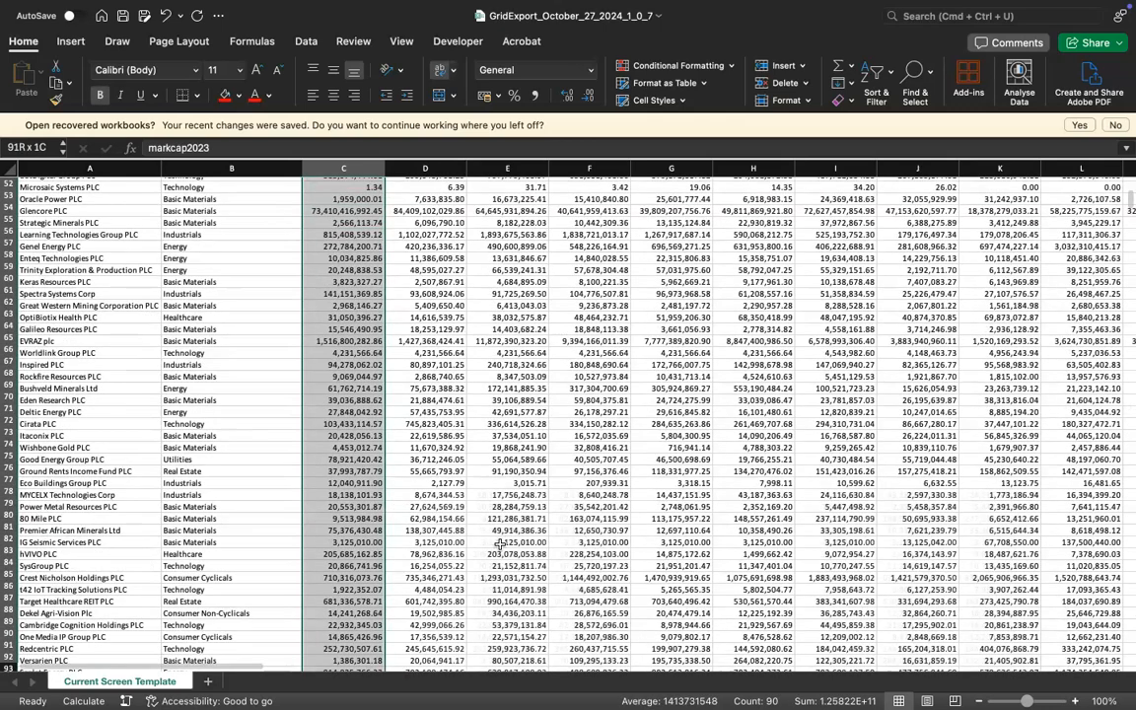
scroll(500, 544, "up", 15)
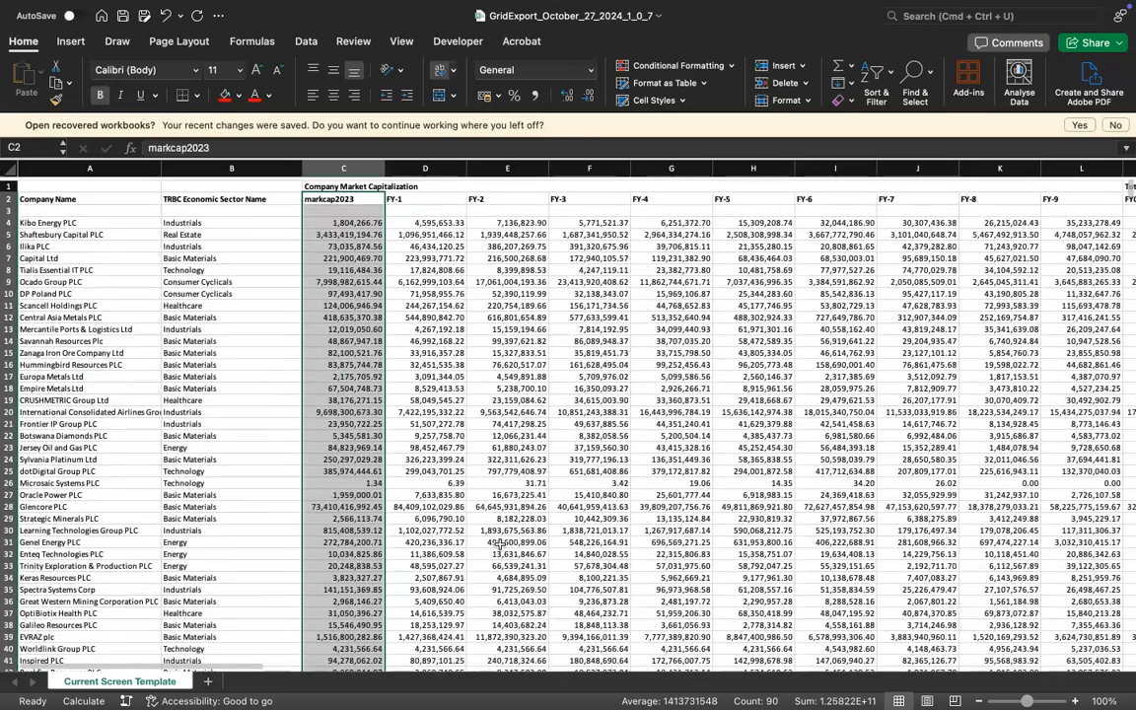
key("Up")
key("Down")
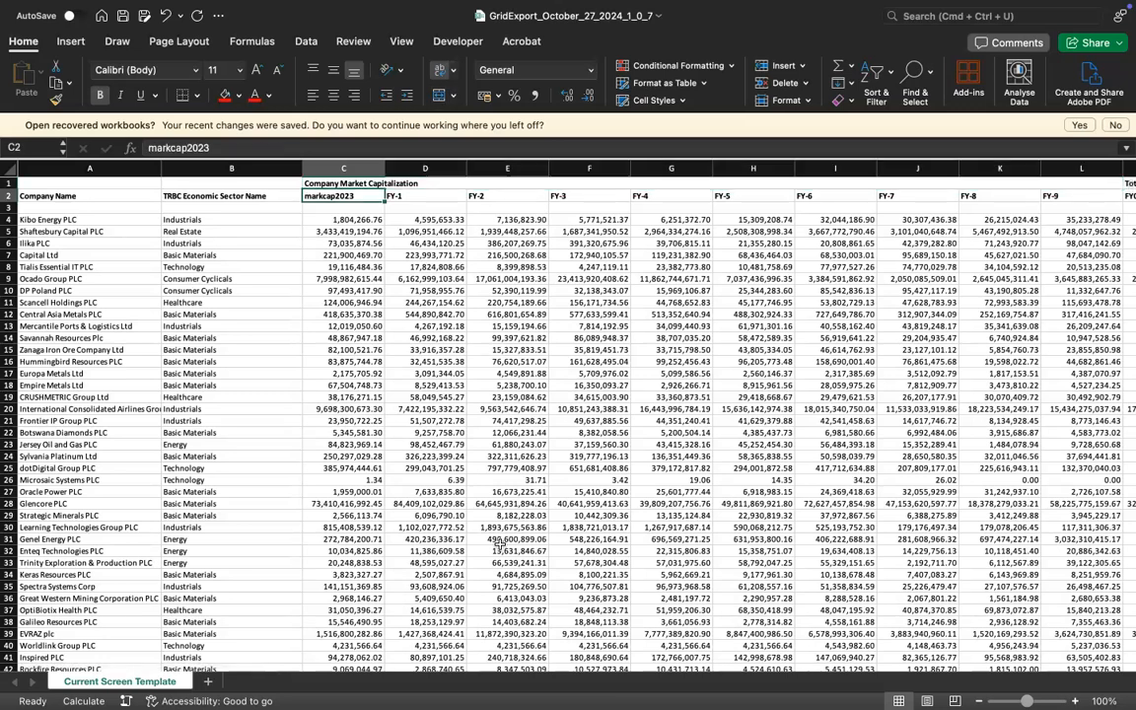
Replace the FY-1 heading under Company Market Capitalization in D2 with markcap2022
key("Right")
key("Left")
key("Right")
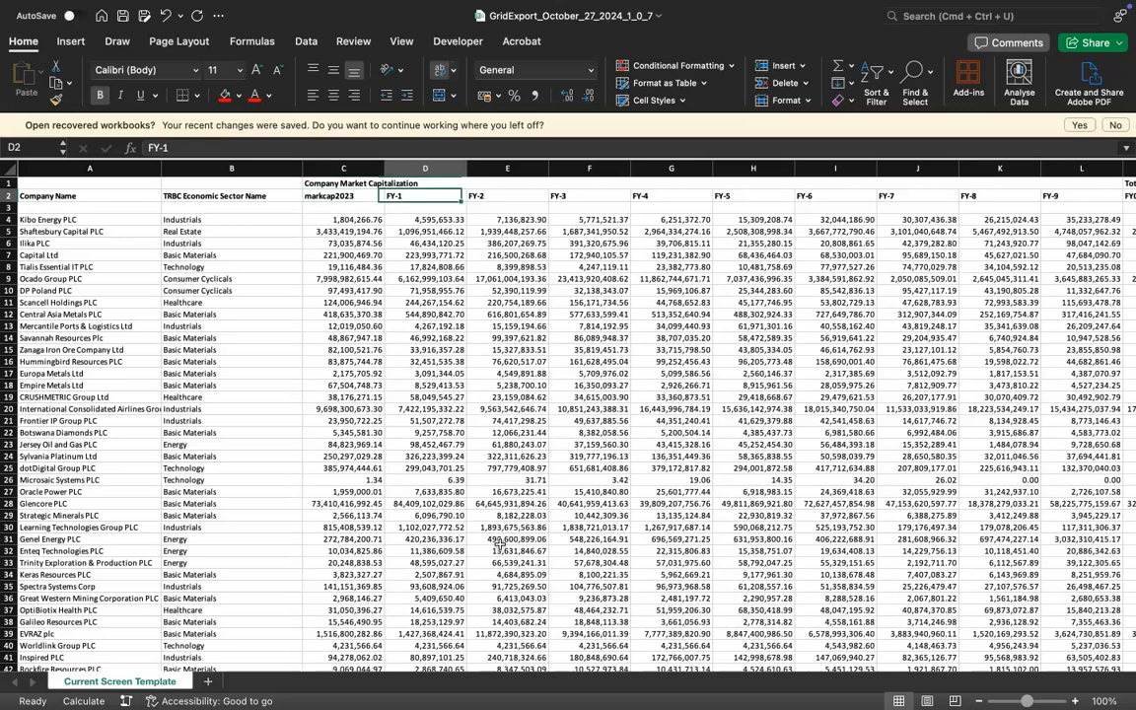
type("markcap")
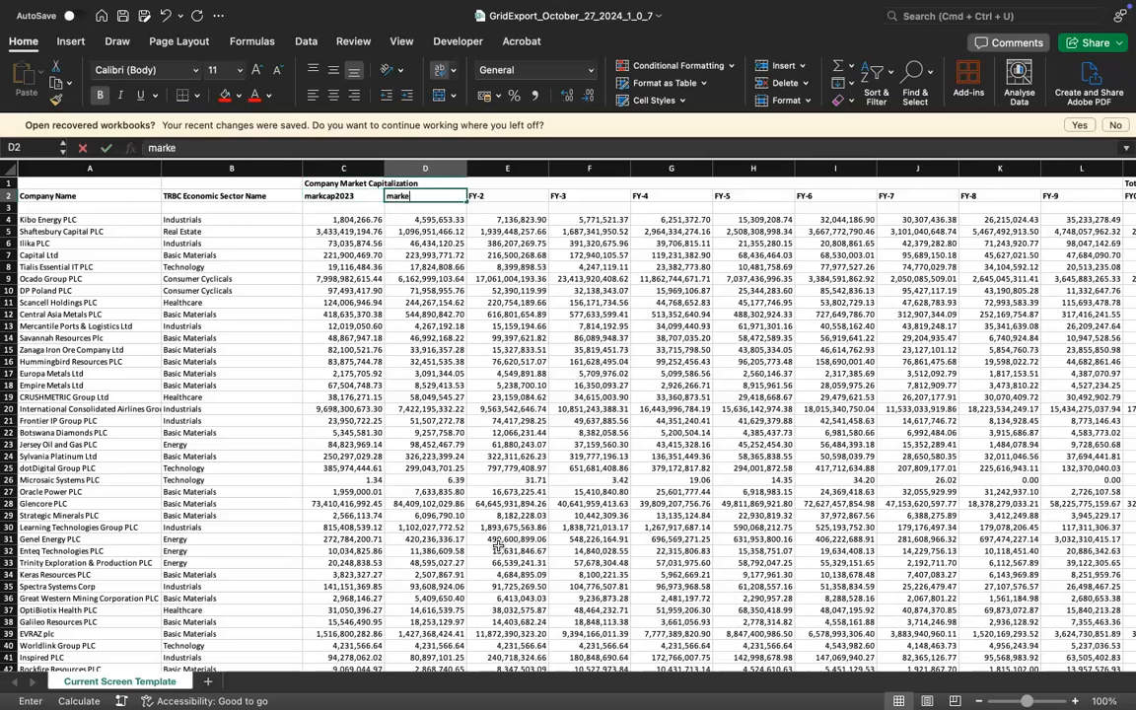
type("2022")
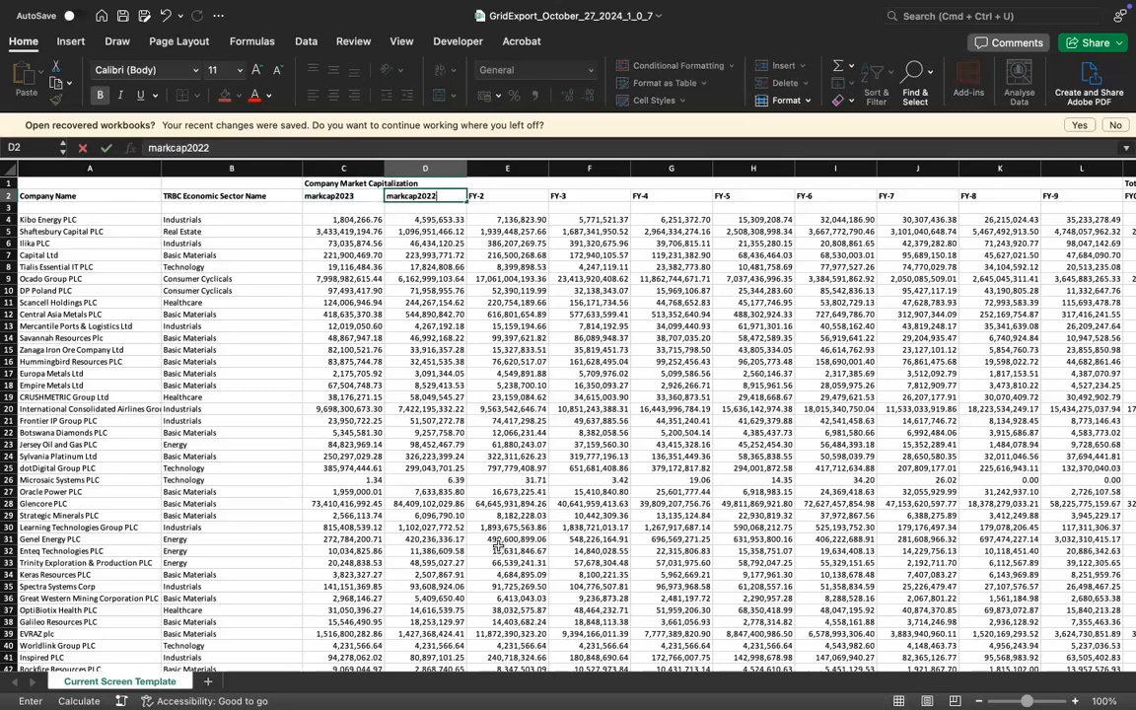
key("Return")
key("Up")
key("Left")
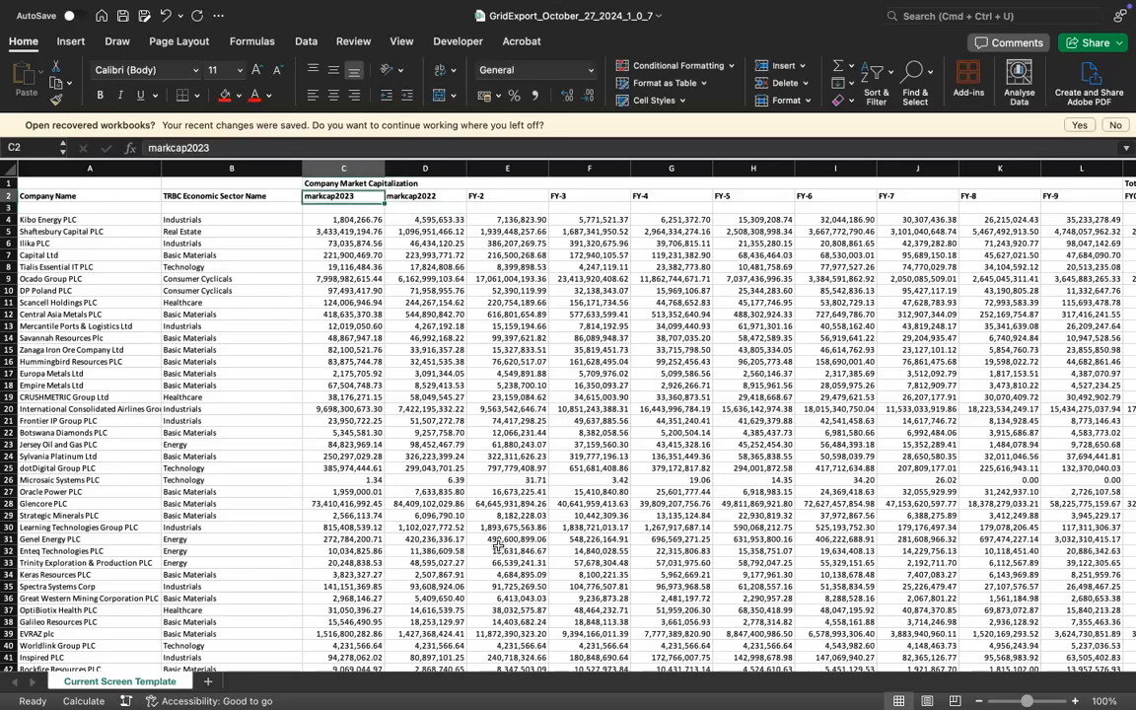
Extend the markcap2023 and markcap2022 headings across row 2 as a descending series to markcap2014 in L2
key("shift+Right")
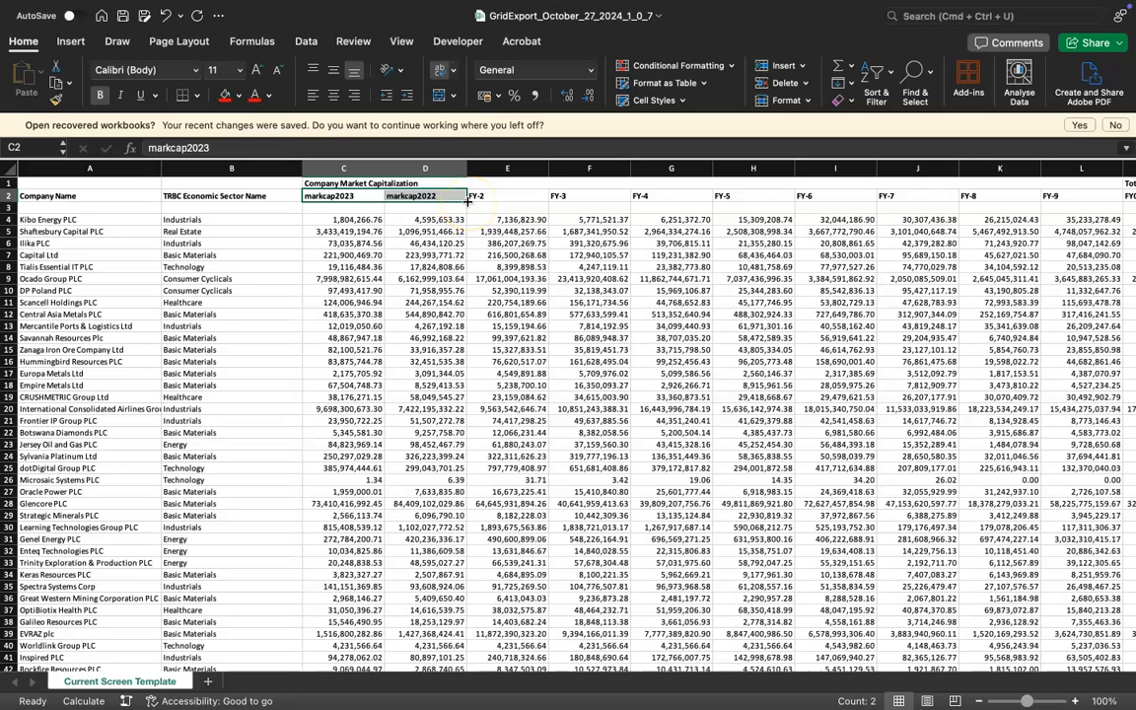
left_click_drag(468, 201, 1080, 202)
scroll(546, 219, "right", 3)
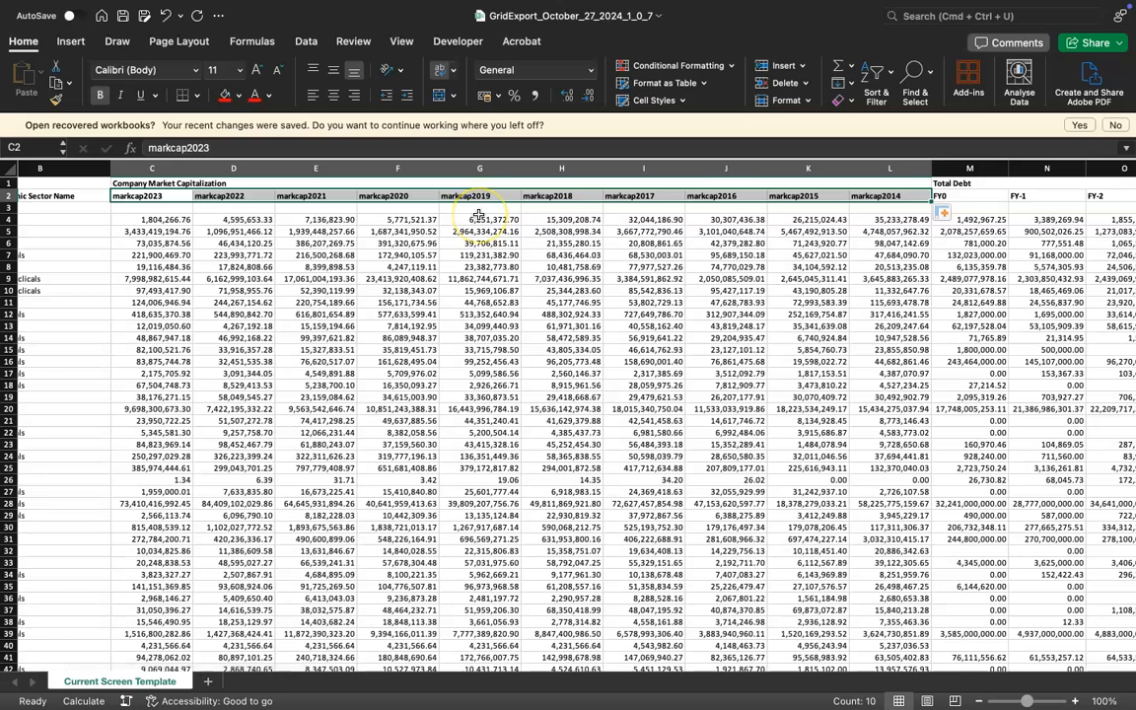
scroll(464, 212, "right", 1)
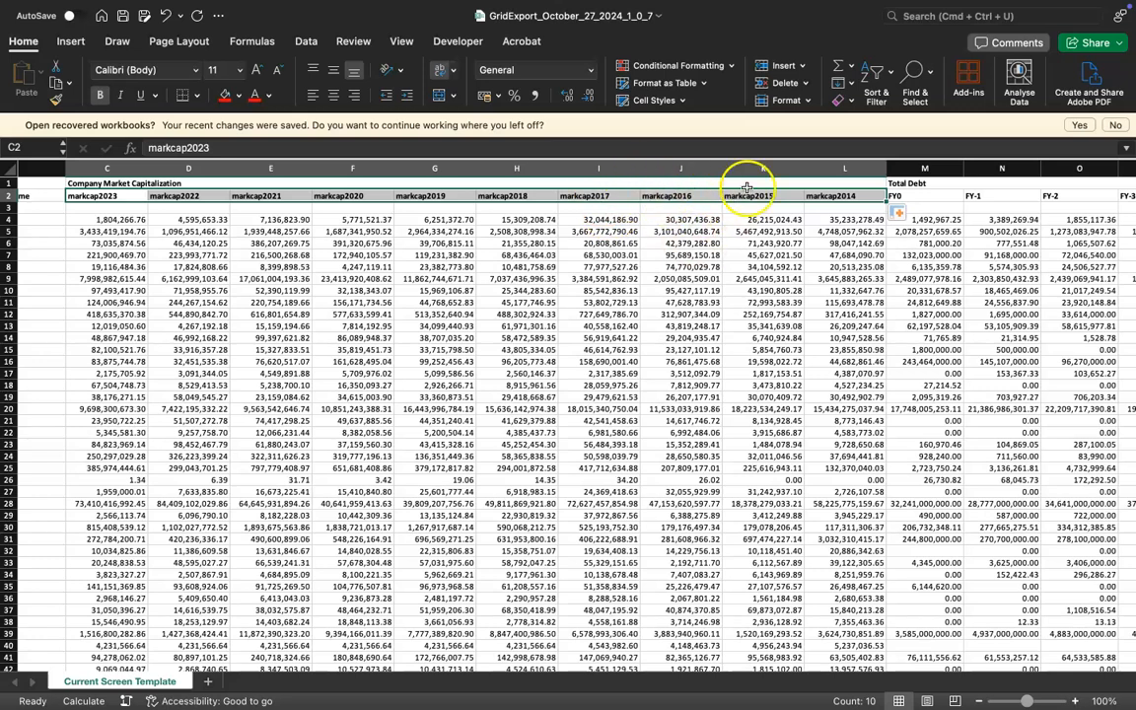
Replace the first two headings under Total Debt, M2 and N2, with td2023 and td2022
scroll(795, 221, "right", 1)
scroll(795, 222, "right", 3)
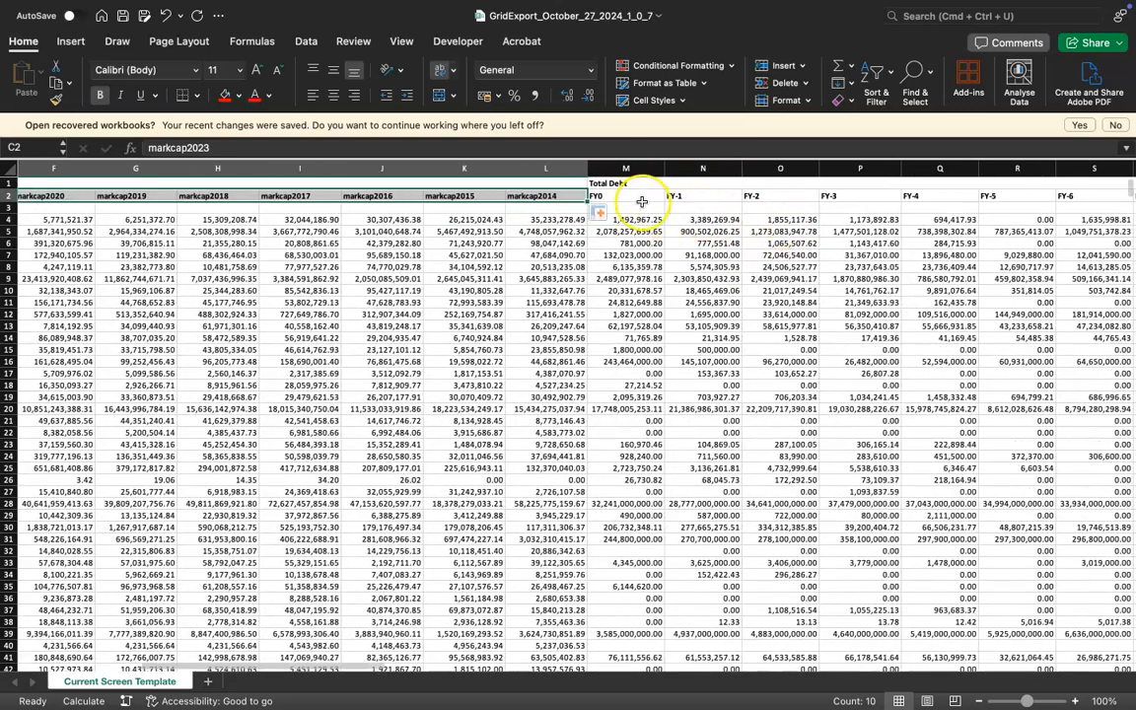
left_click(616, 195)
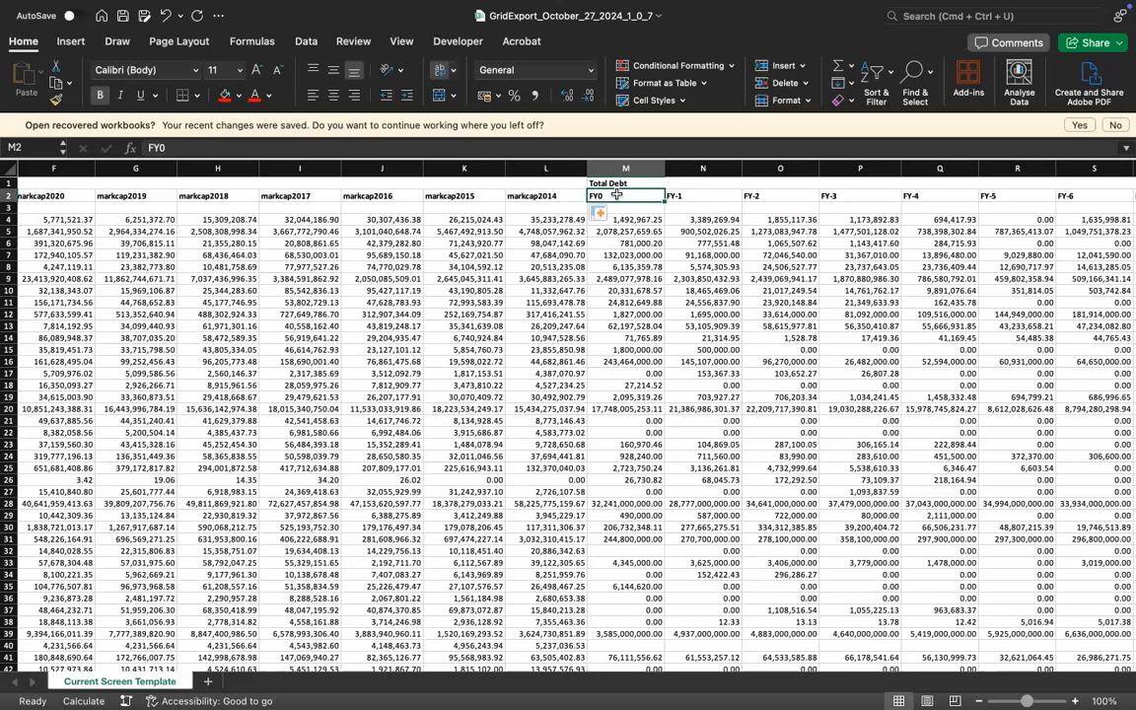
type("t")
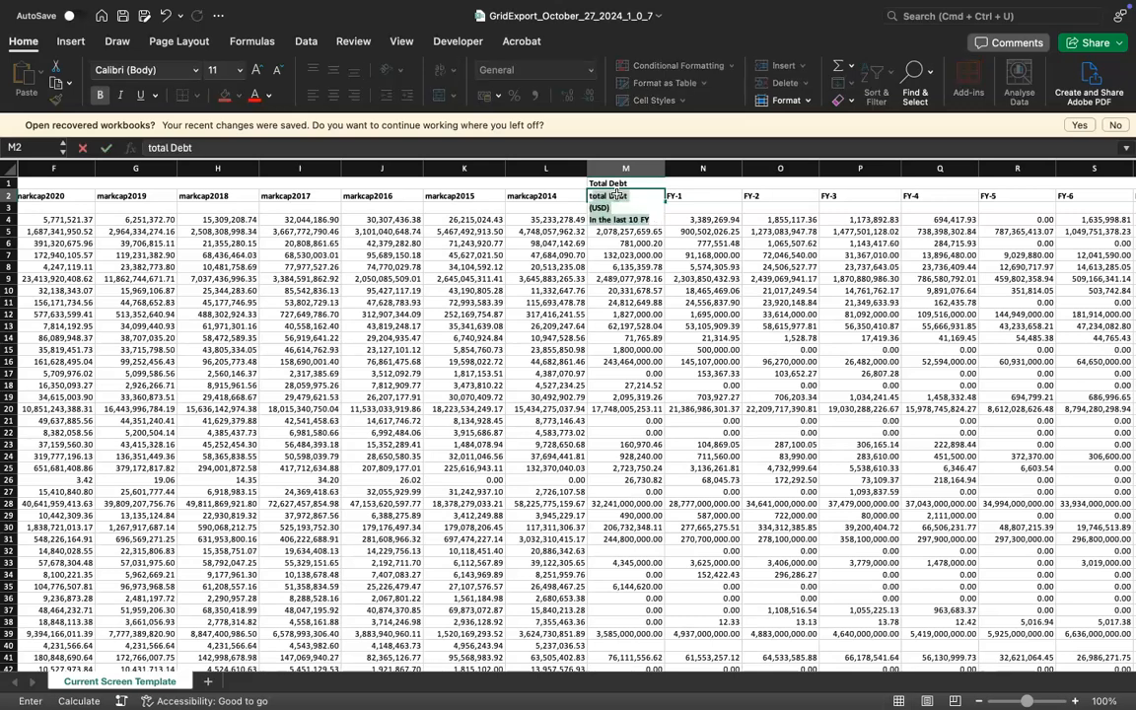
type("d2023")
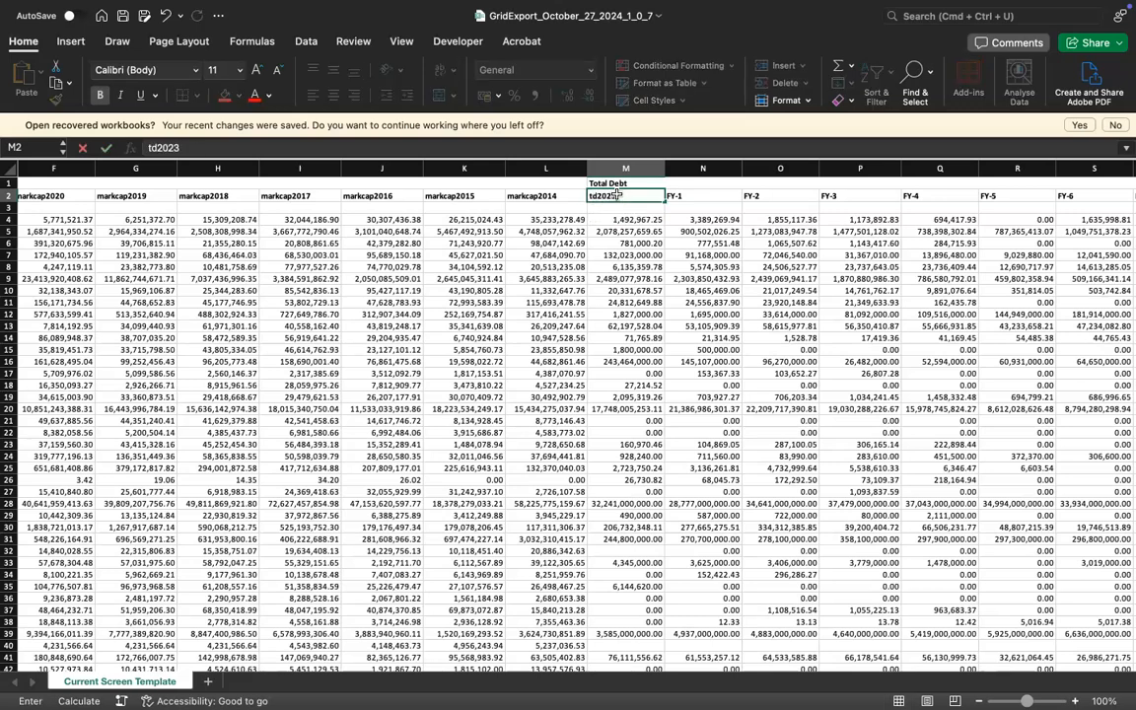
key("Tab")
type("td202")
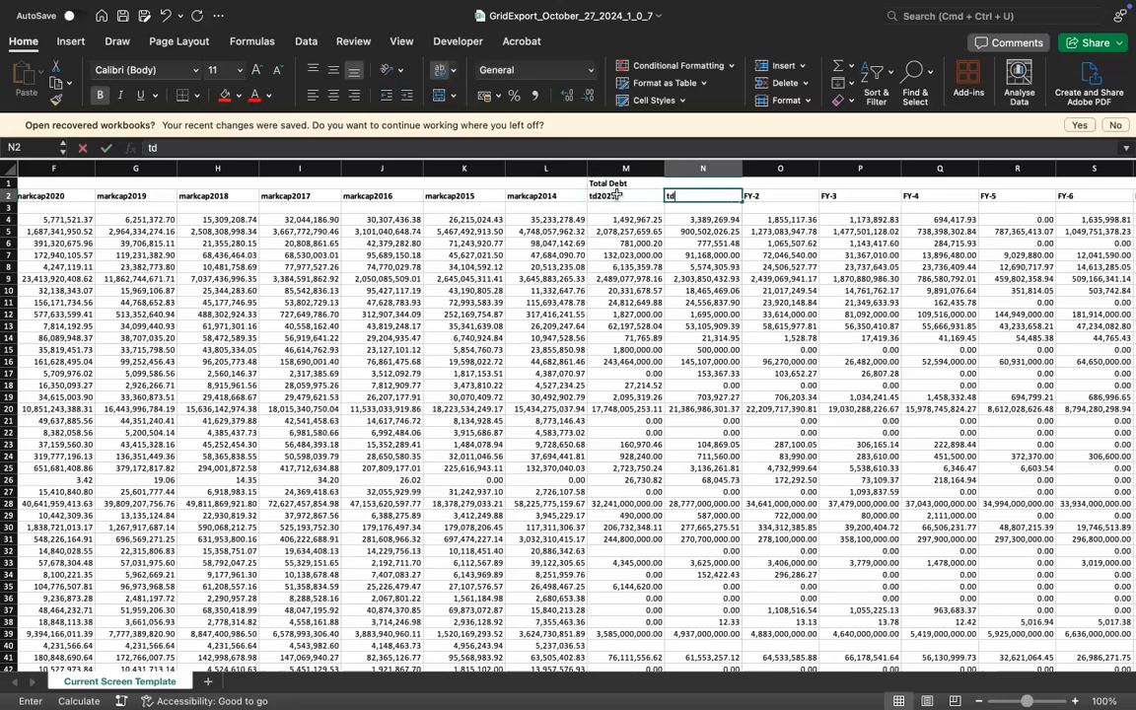
type("2")
key("Return")
Extend the td2023 and td2022 headings across row 2 as a descending series to td2014 in V2
key("Up")
key("Left")
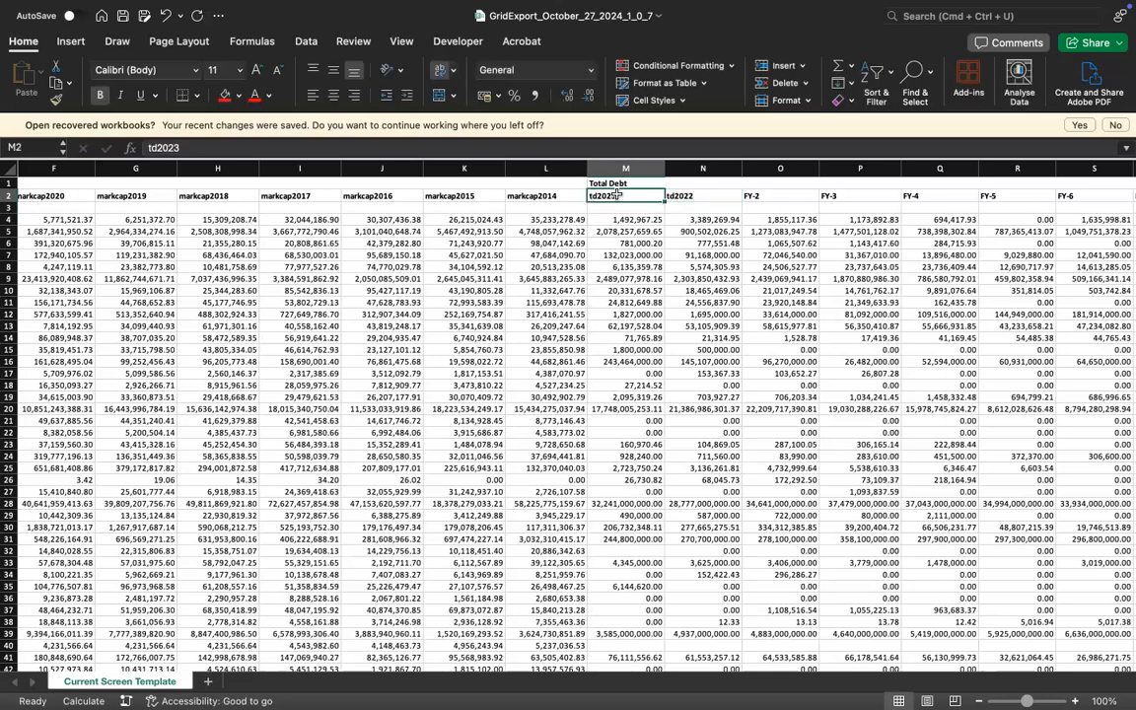
key("shift+Right")
left_click_drag(741, 201, 318, 202)
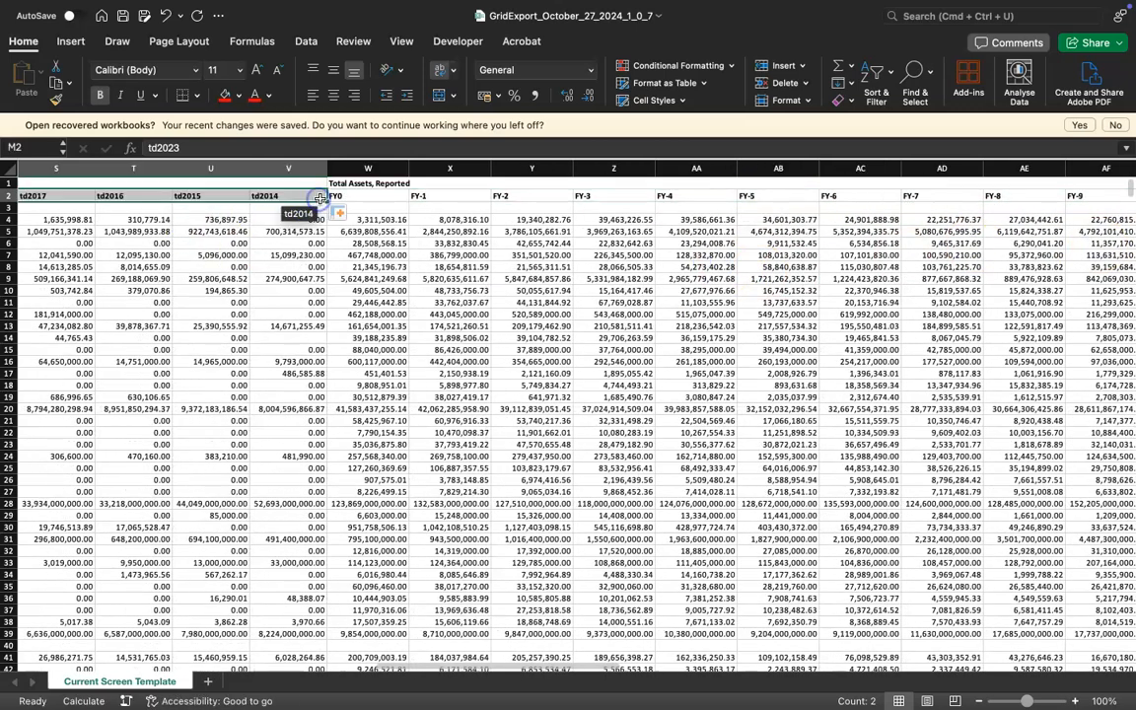
Relabel the Total Assets, Reported headings from W2 to AF2 as a descending yearly series from ta2023 to ta2014
left_click(368, 195)
type("ta")
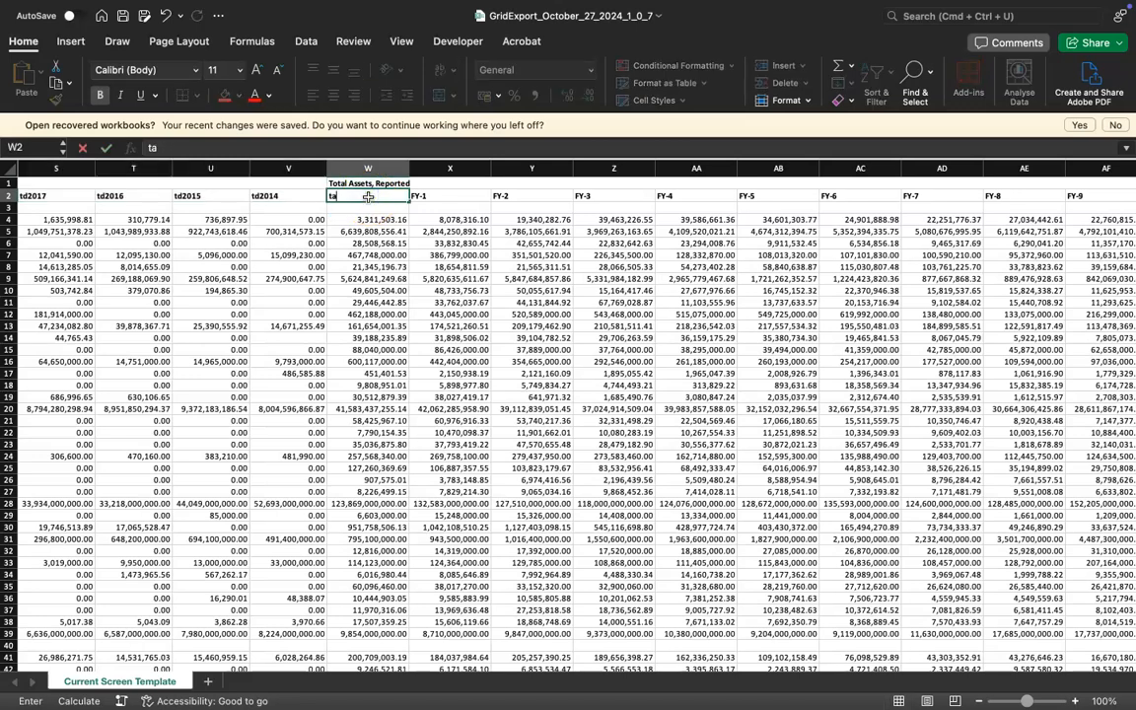
type("2023")
key("Tab")
type("ta2022")
key("Tab")
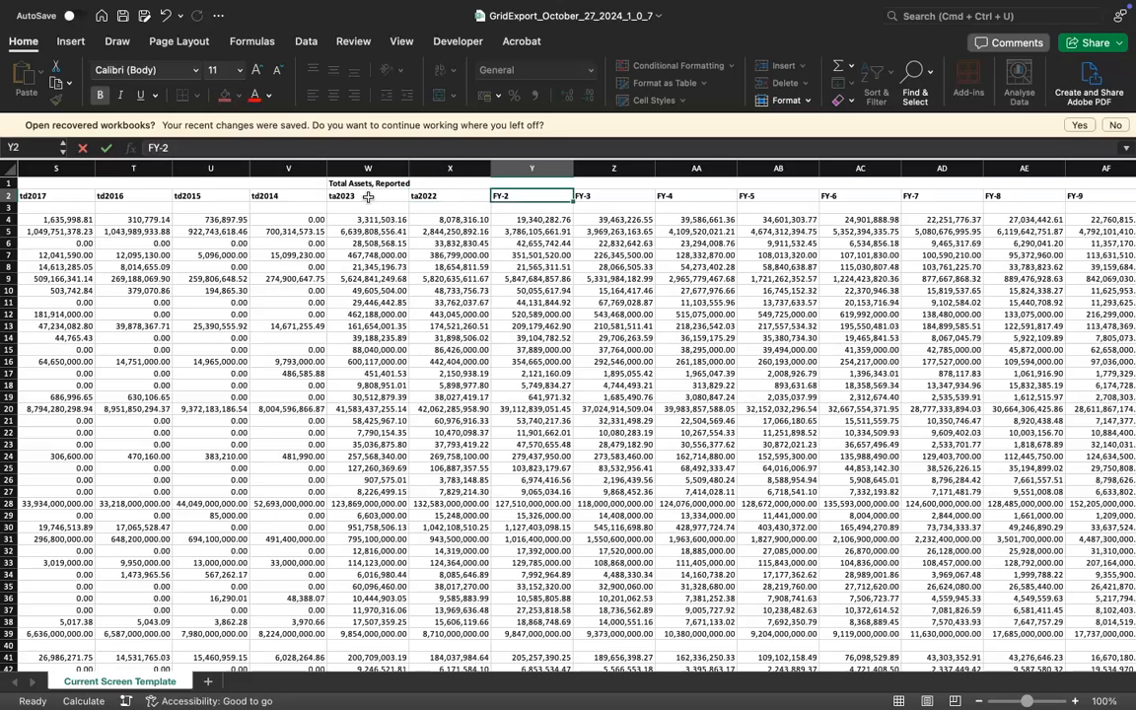
left_click_drag(368, 195, 1119, 217)
Relabel the Avg Net Trade Cycle (Days) headings from AG2 to AP2 as a descending yearly series from ntc2023 to ntc2014
scroll(812, 355, "right", 6)
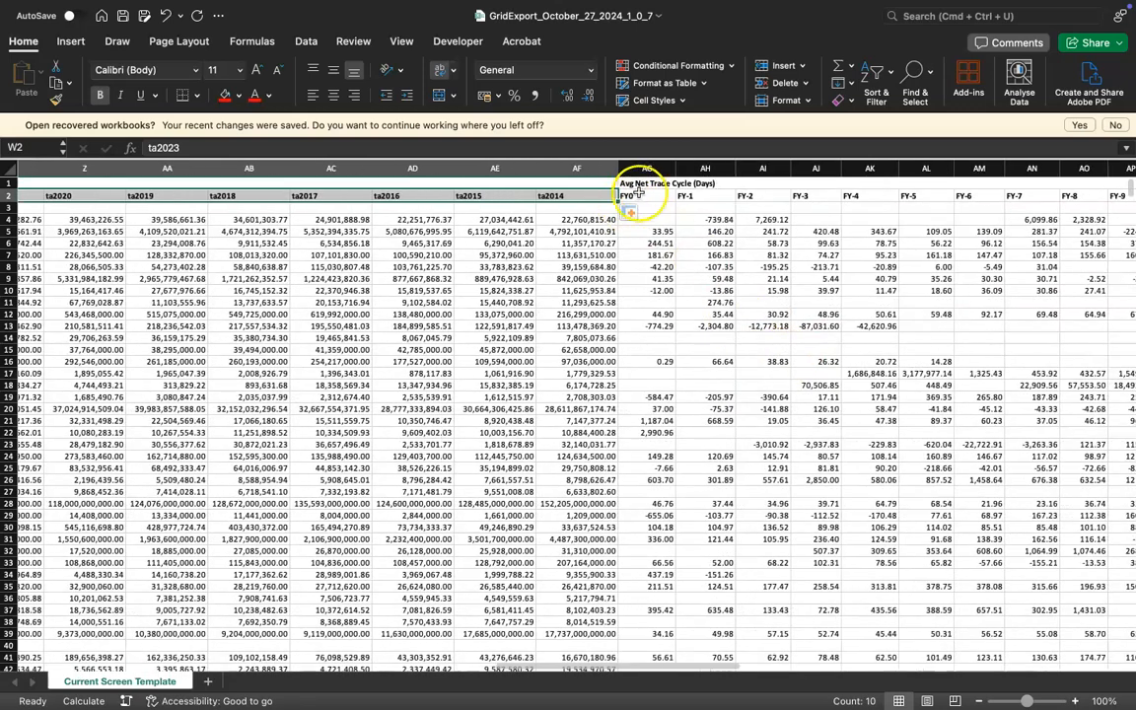
left_click(643, 195)
type("ntc2023")
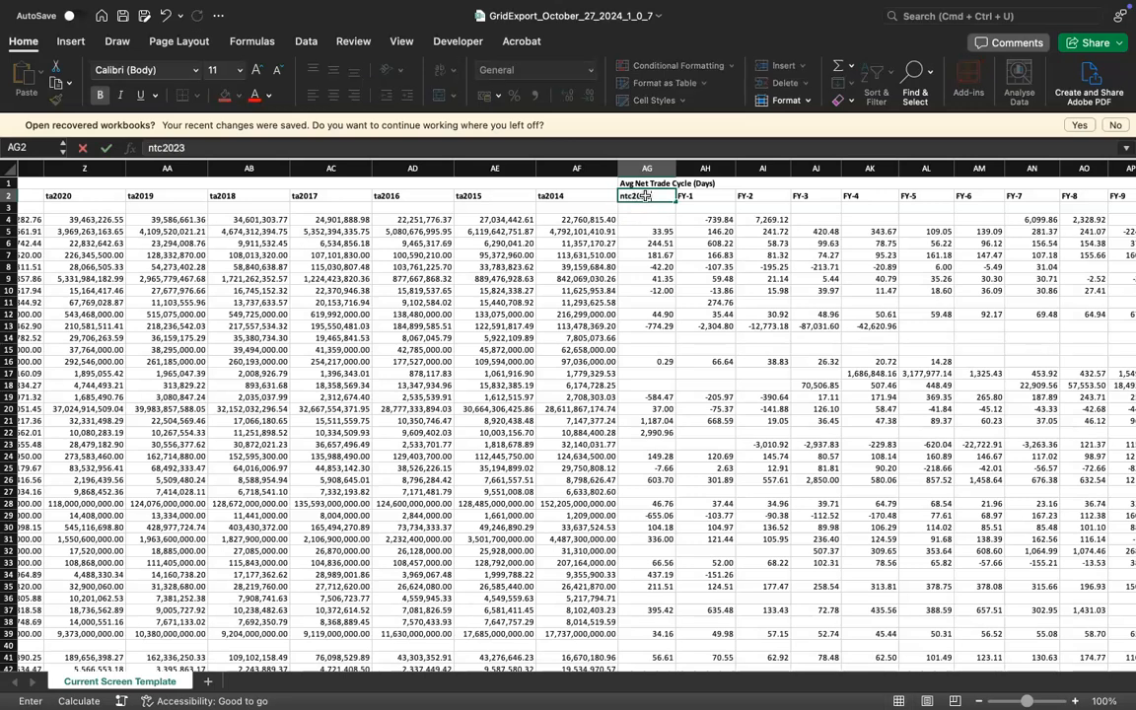
key("Tab")
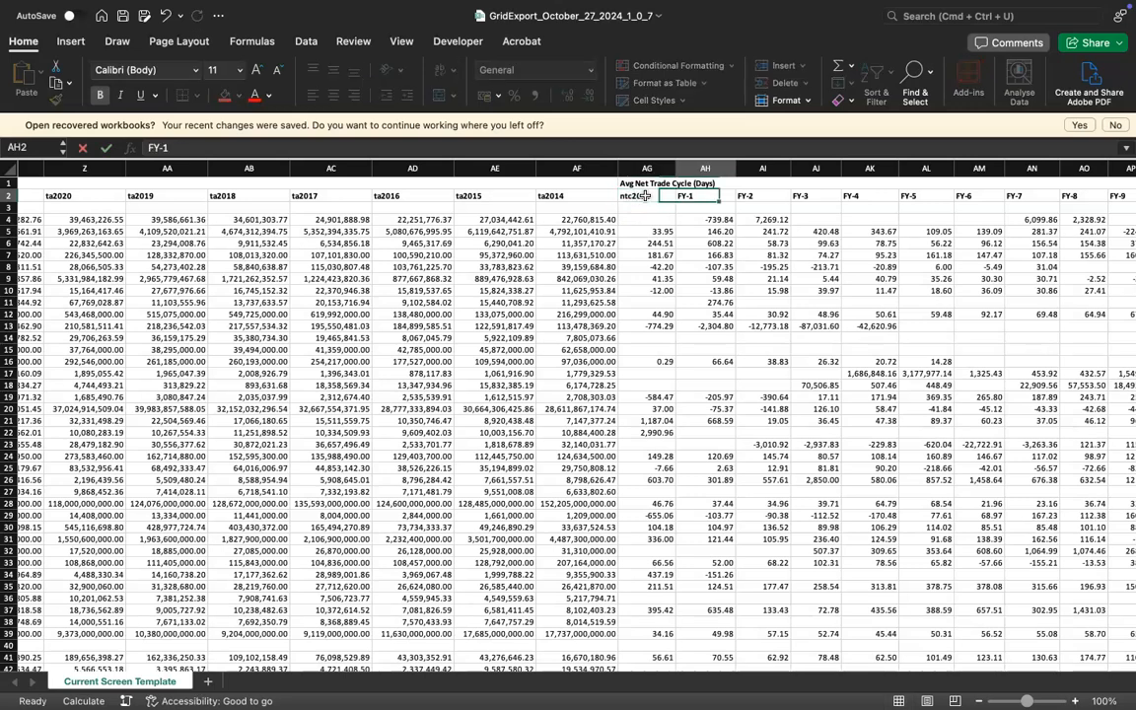
type("ntc2022")
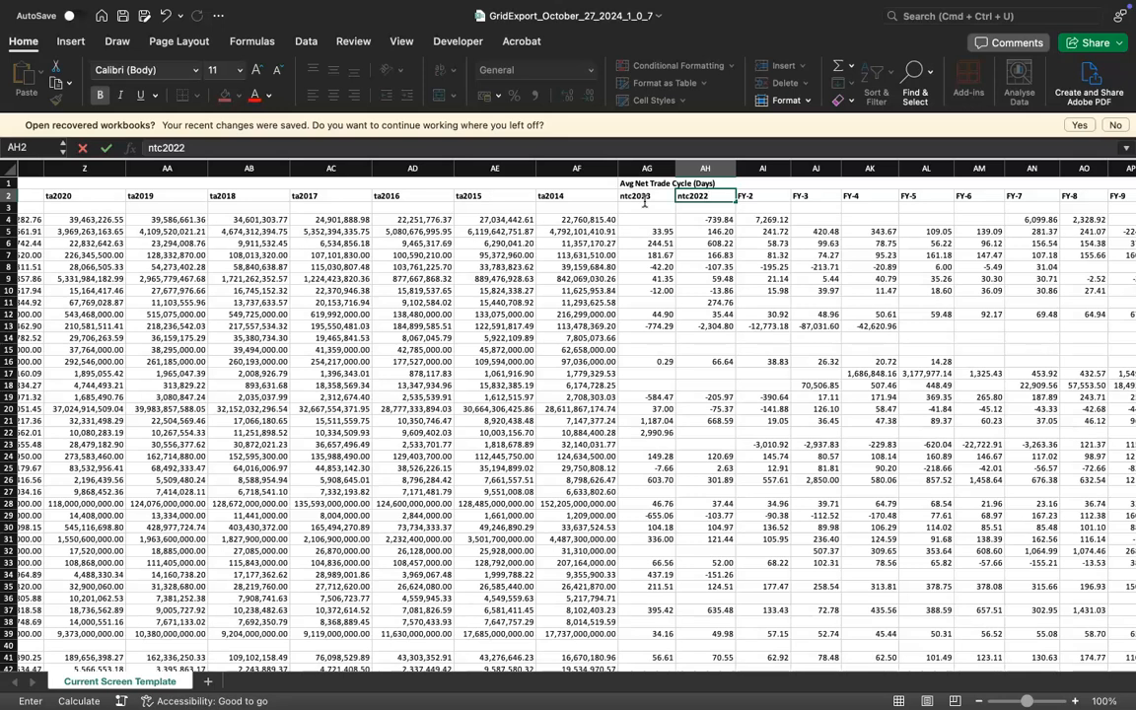
left_click_drag(646, 200, 95, 201)
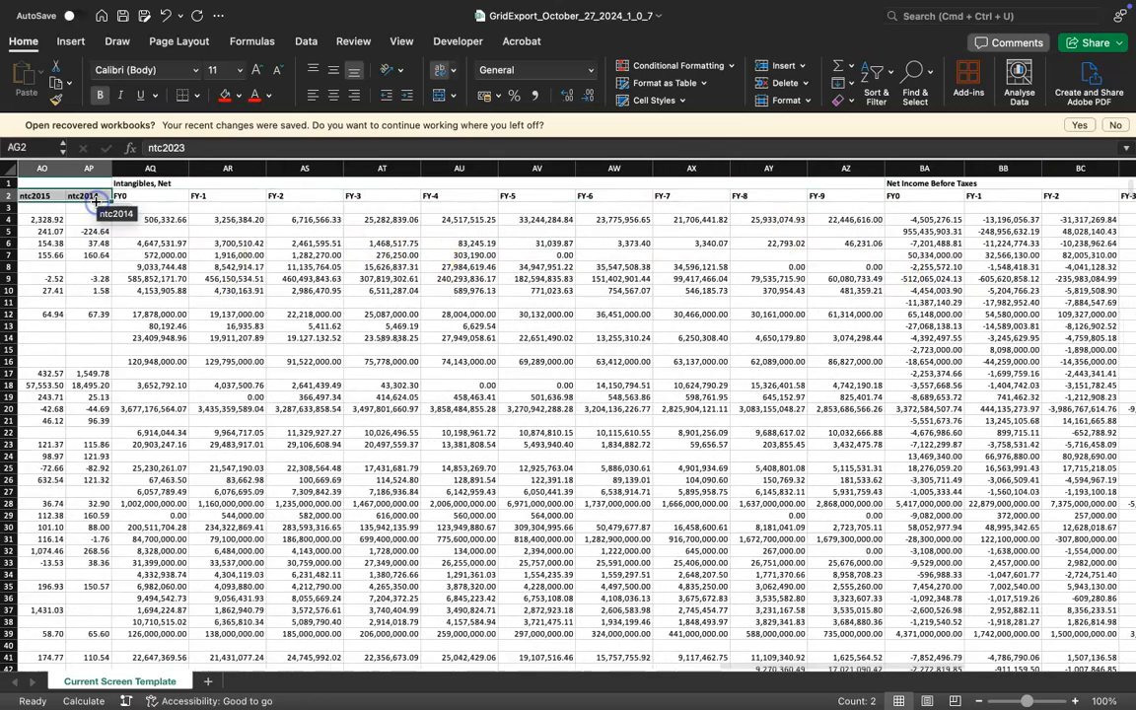
Relabel the Intangibles, Net headings from AQ2 to AZ2 as a descending yearly series from fa2023 to fa2014
left_click(126, 197)
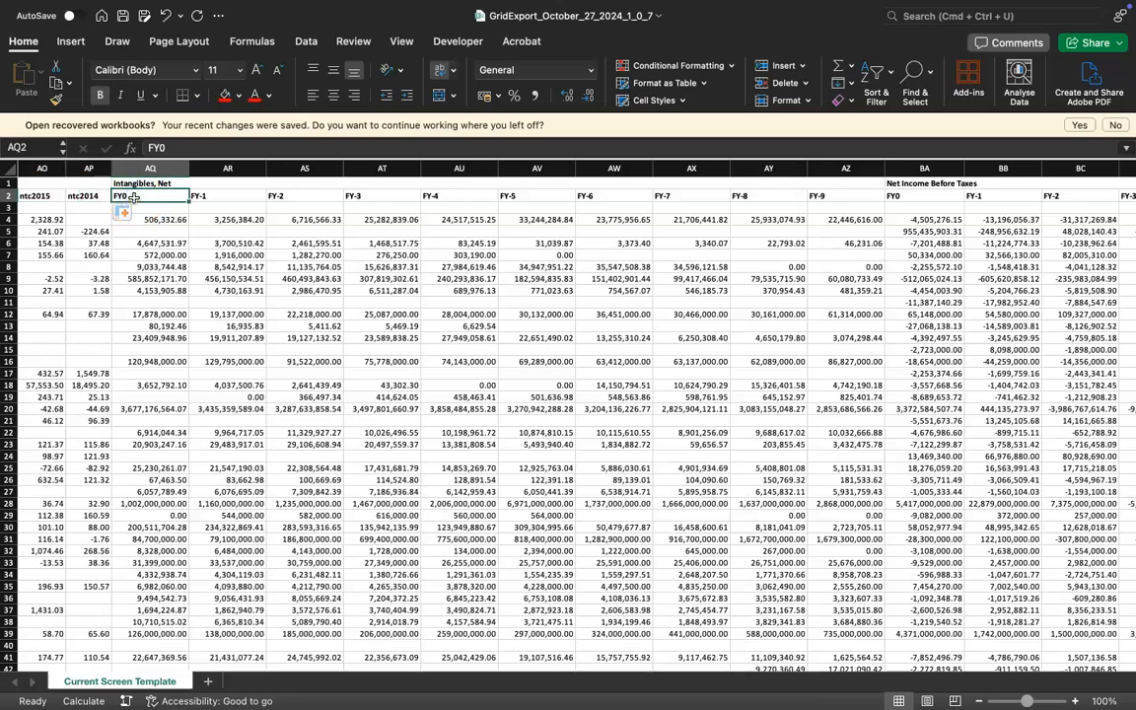
left_click(124, 210)
type("fa2023")
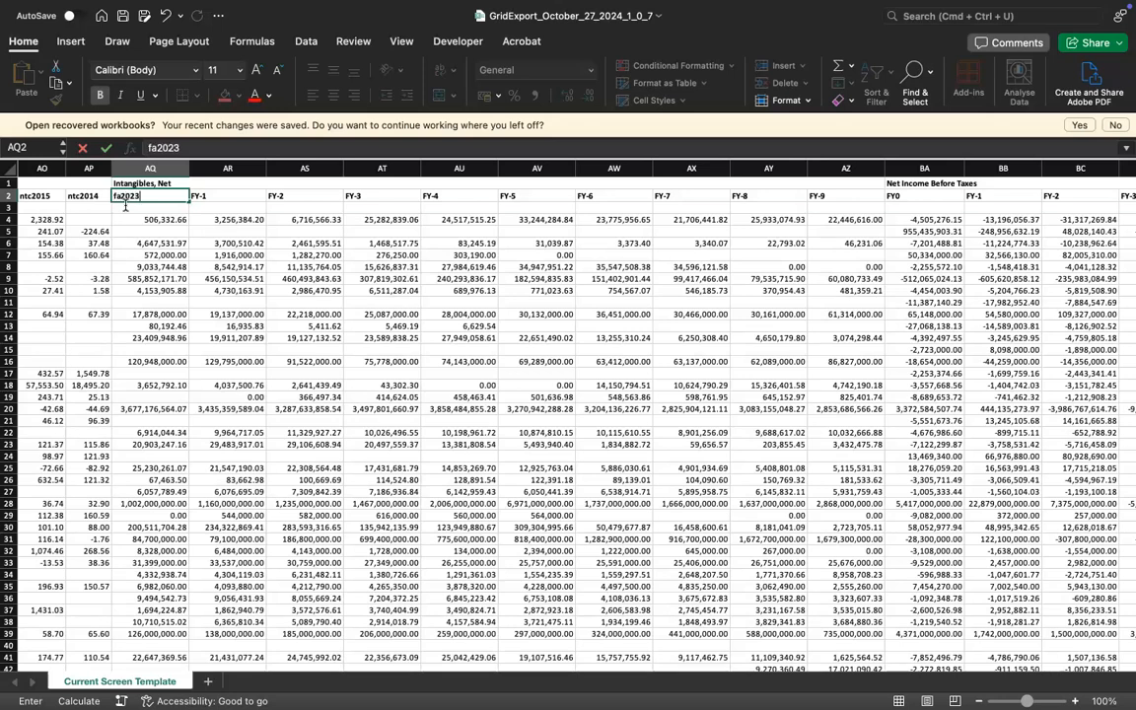
key("Tab")
type("fa2022")
key("Return")
left_click_drag(140, 196, 871, 217)
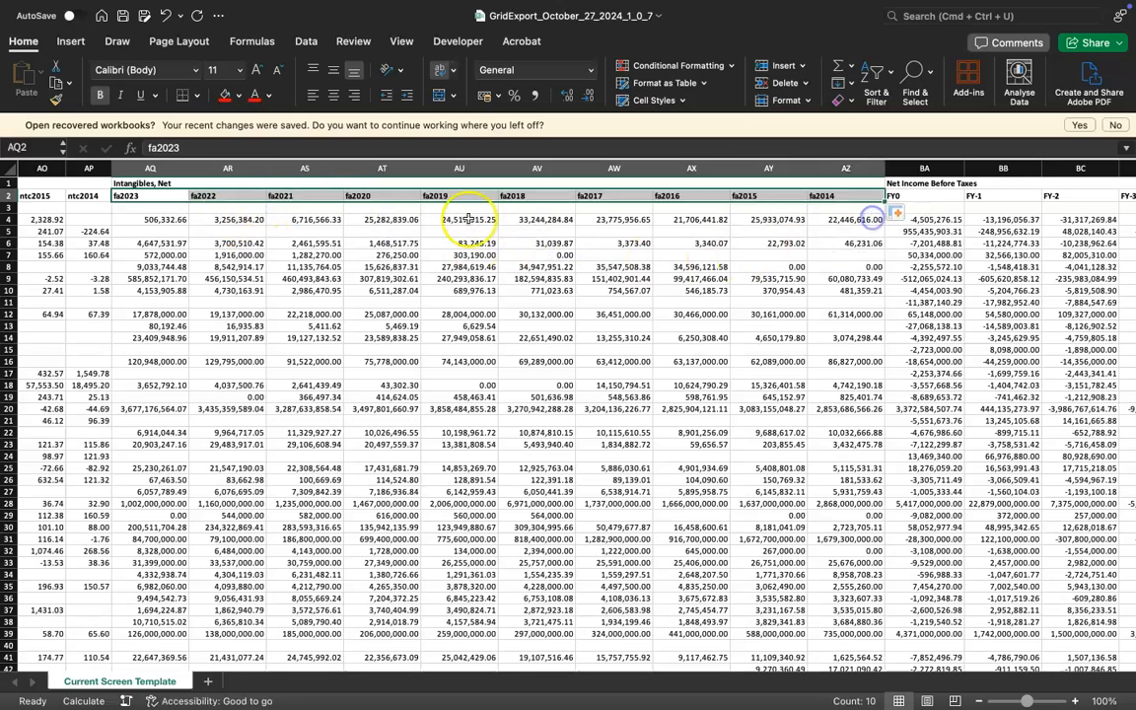
Review the fa headings under Intangibles, Net and the neighbouring Net Income Before Taxes headings in row 2
left_click(131, 183)
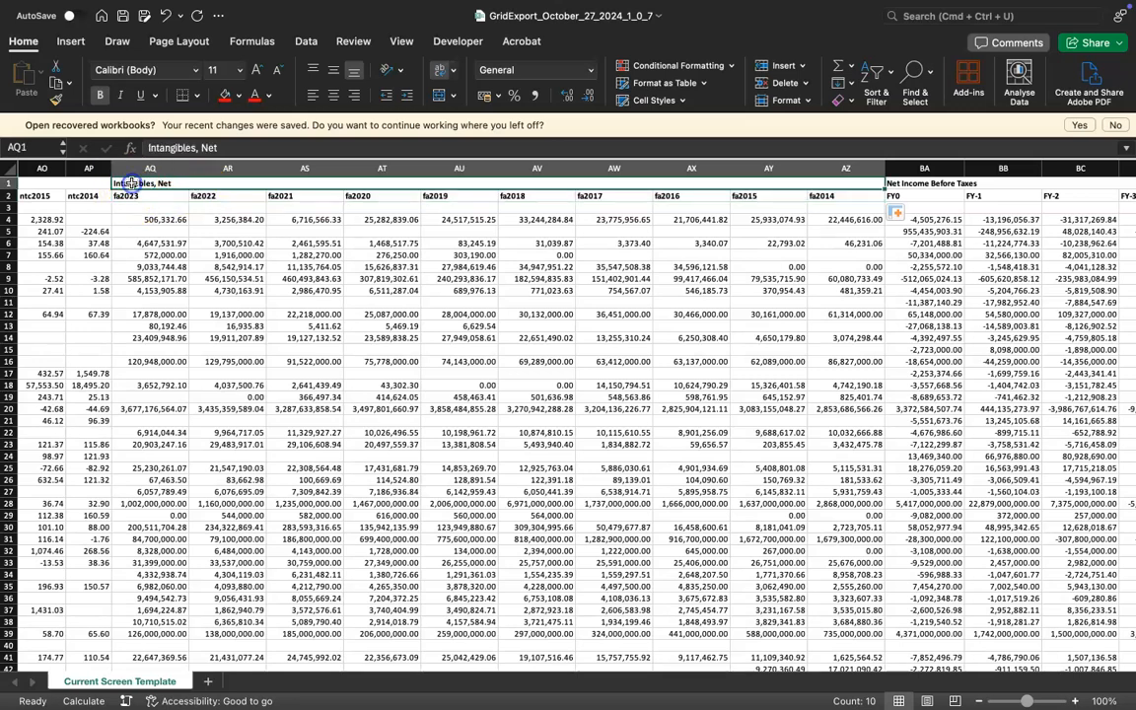
key("Down")
key("Right")
key("Right")
key("Left")
key("Left")
key("Right")
key("Right")
key("Right")
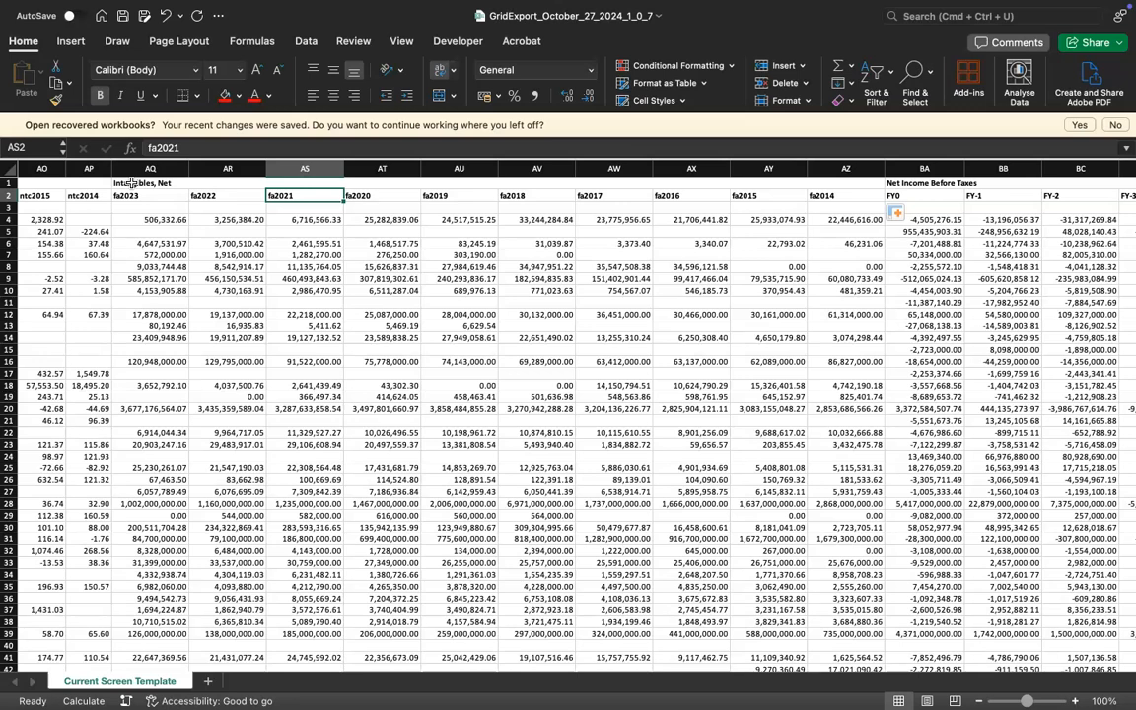
key("Left")
key("Left")
key("Left")
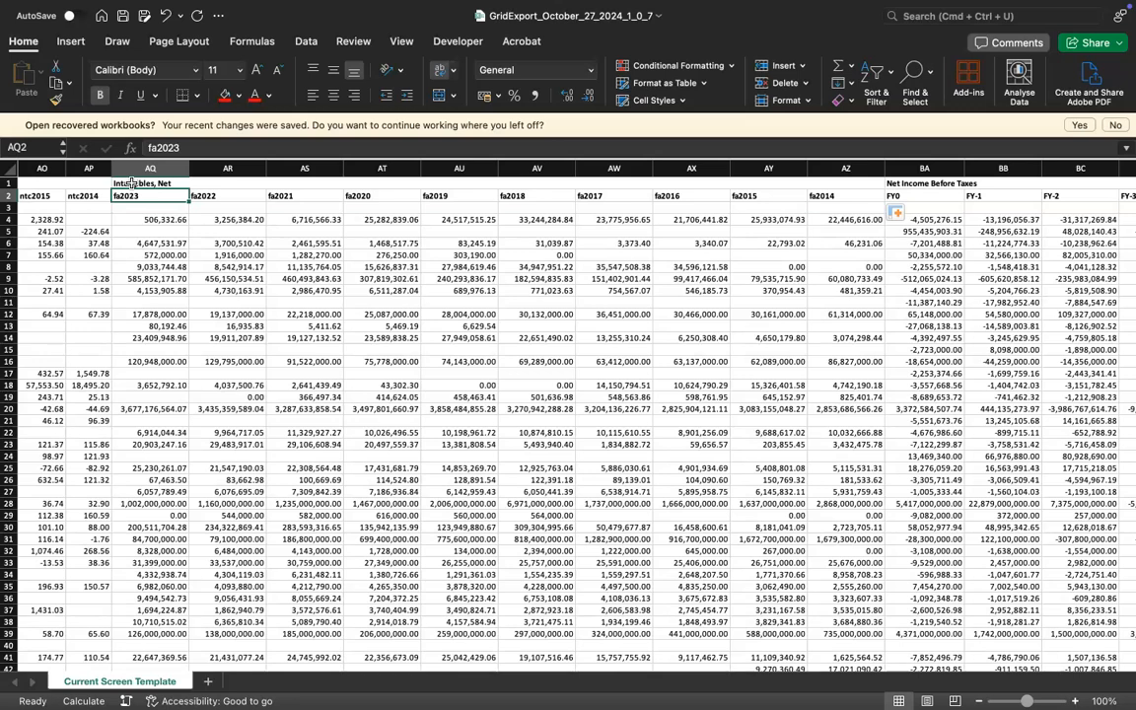
key("Right")
key("Left")
key("Right")
key("Left")
key("Right")
key("Left")
key("Right")
key("Right")
key("Right")
key("Right")
key("Right")
key("Right")
key("Right")
key("Right")
key("Right")
key("Right")
key("Right")
key("Right")
key("Right")
key("Right")
key("Left")
key("Left")
key("Left")
key("Left")
key("Right")
key("Right")
key("Right")
key("Right")
key("Right")
key("Right")
key("Right")
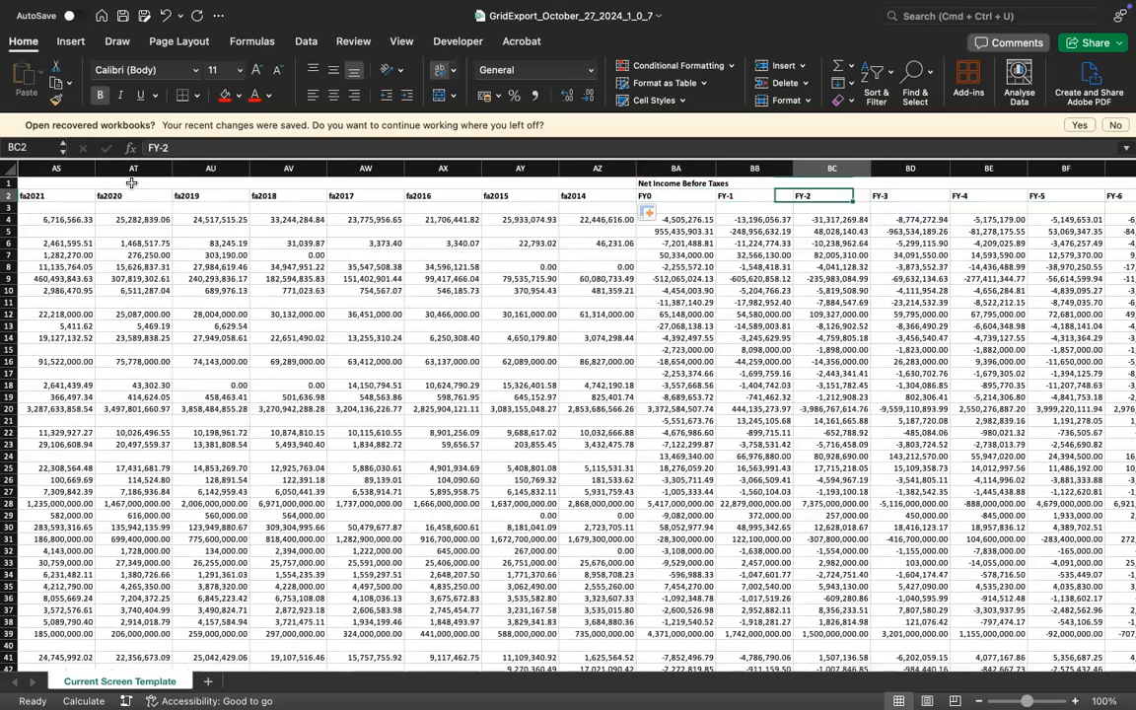
key("Left")
key("Left")
key("Left")
key("Left")
key("Left")
key("Left")
key("Up")
key("Left")
key("Left")
key("Return")
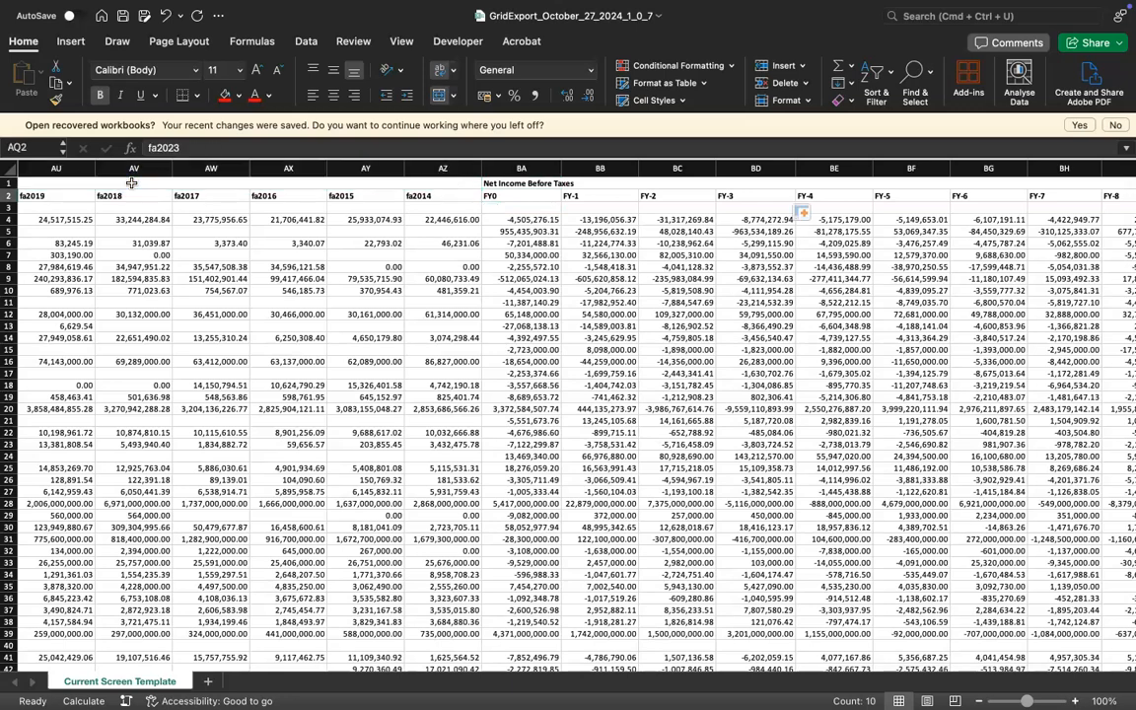
Replace the first two headings under Net Income Before Taxes, BA2 and BB2, with ni2023 and ni2022
key("Tab")
key("Tab")
key("Tab")
key("Tab")
key("Tab")
key("Tab")
key("Tab")
key("Tab")
key("Tab")
key("Tab")
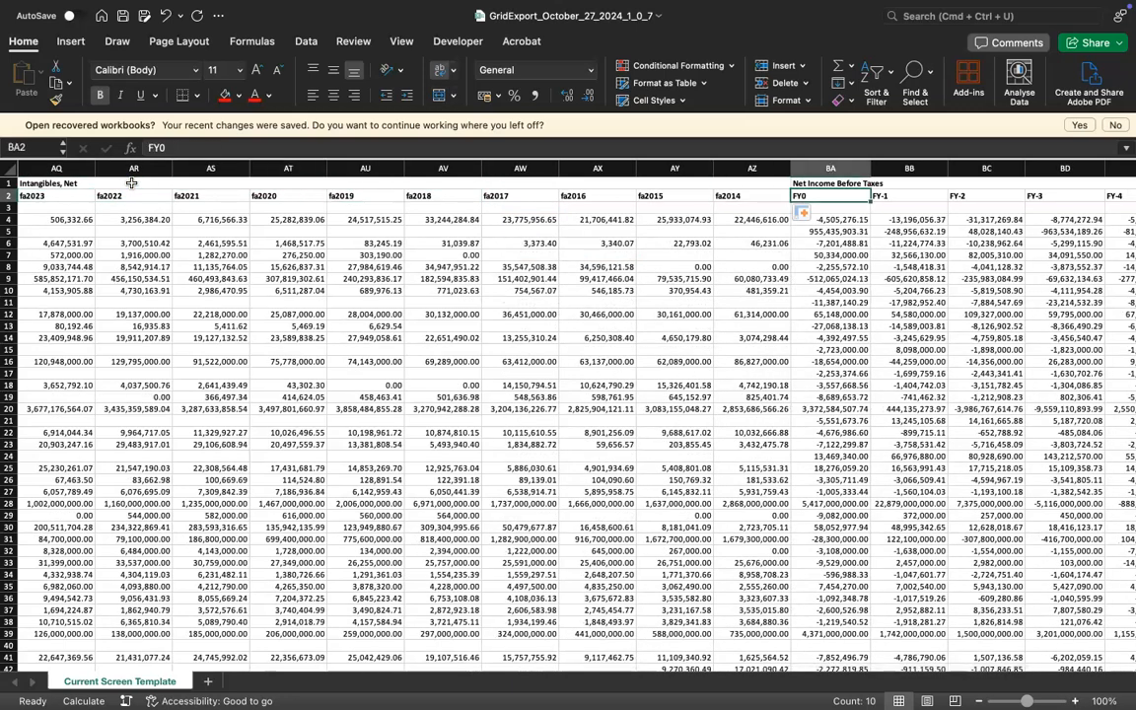
type("ni2")
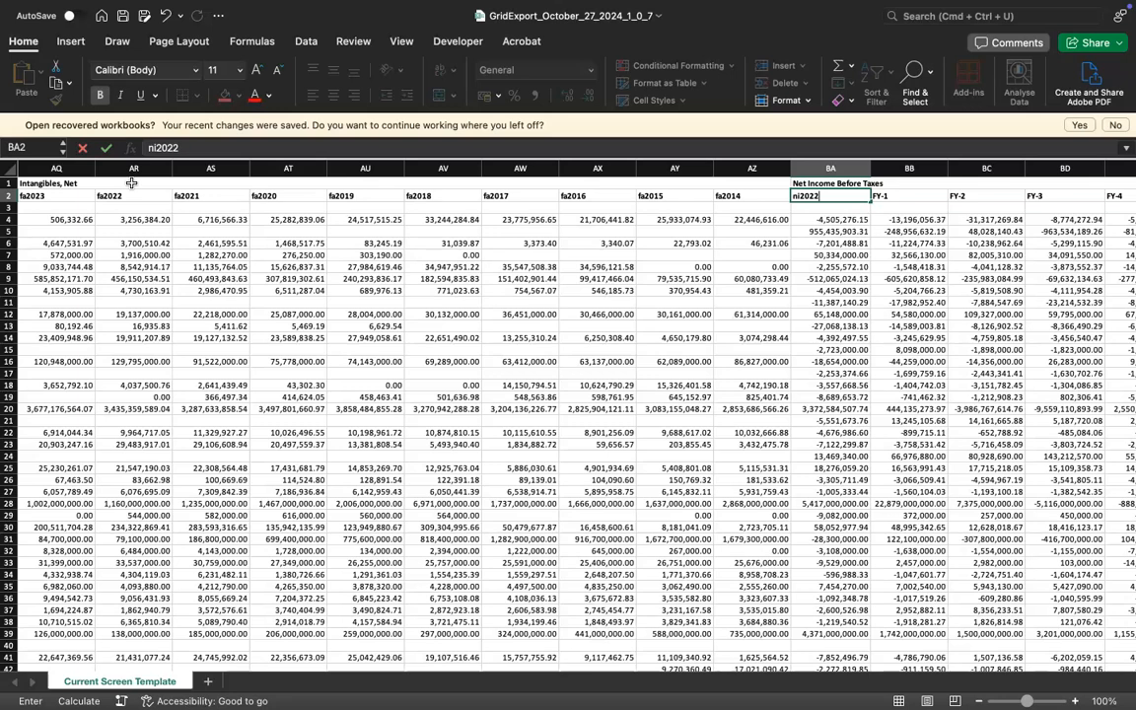
type("023")
key("Tab")
type("ni2022")
Extend the ni2023 and ni2022 headings across row 2 as a descending series to ni2014 in BJ2
key("shift+Tab")
key("shift+Right")
scroll(261, 234, "left", 1)
scroll(261, 235, "right", 5)
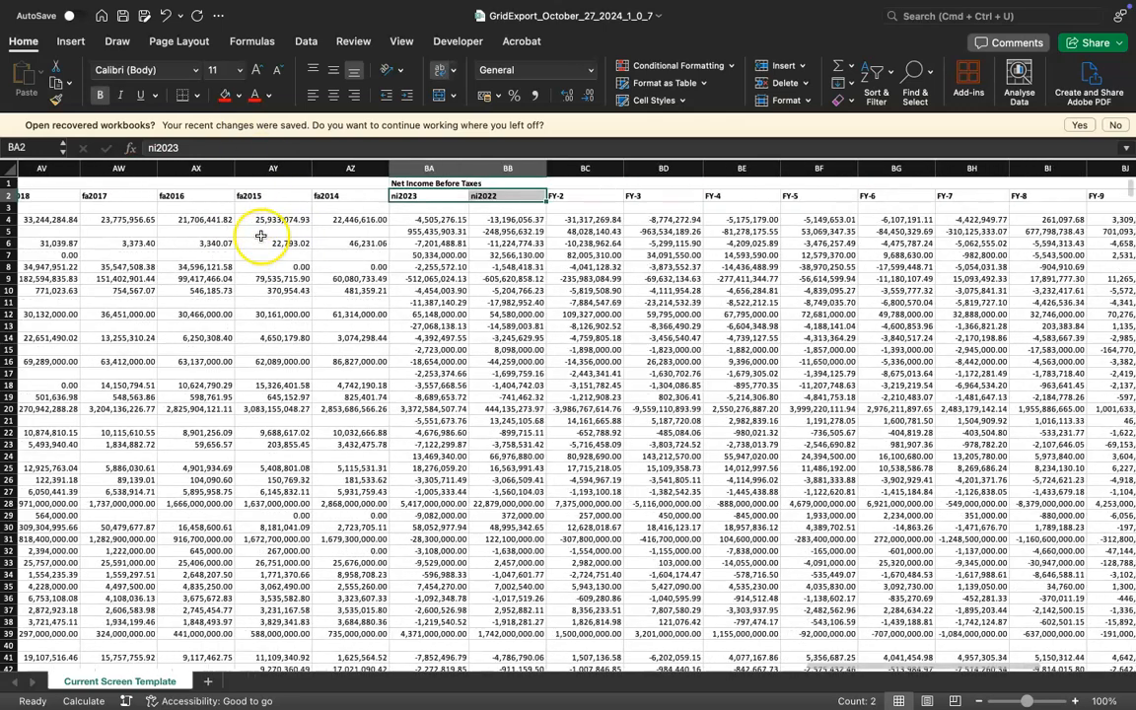
left_click_drag(508, 199, 915, 193)
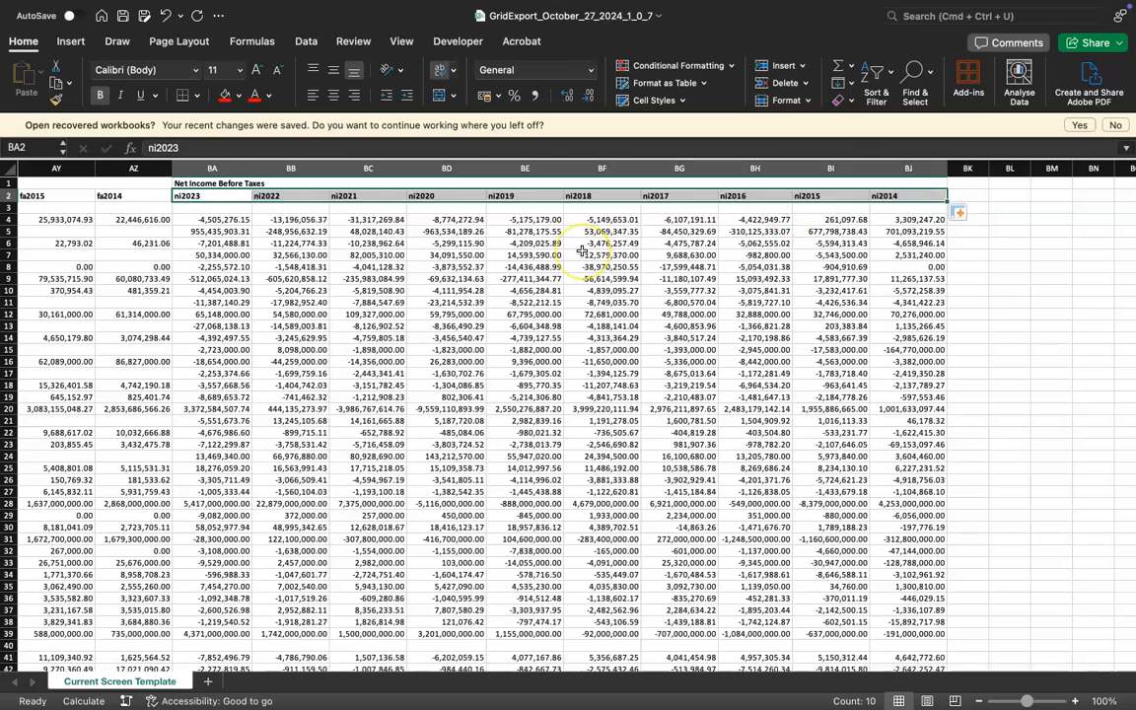
Delete the empty row 3 between the headings and the first company's data
scroll(581, 251, "left", 9)
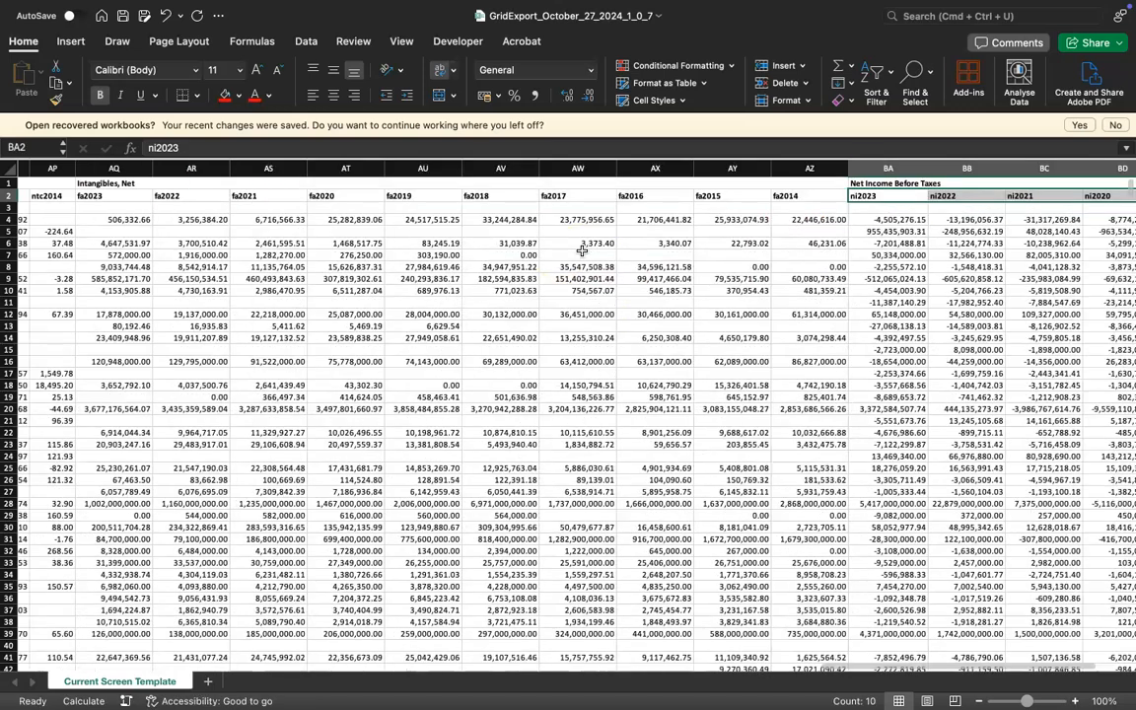
scroll(582, 251, "left", 20)
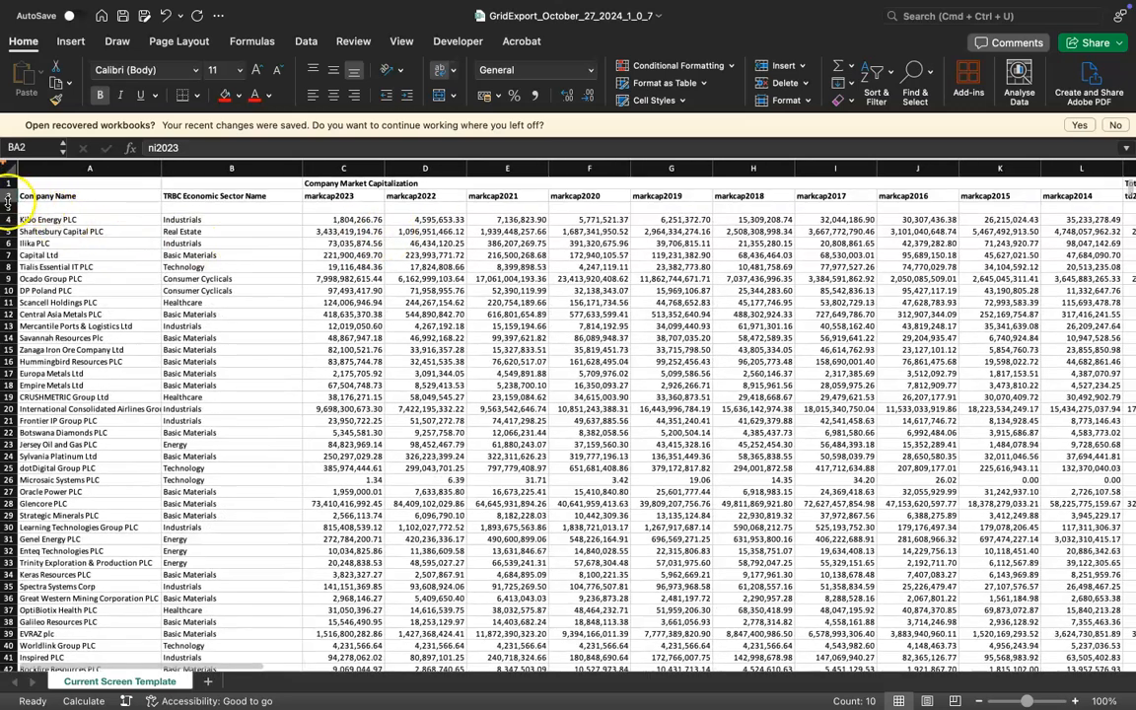
left_click(8, 207)
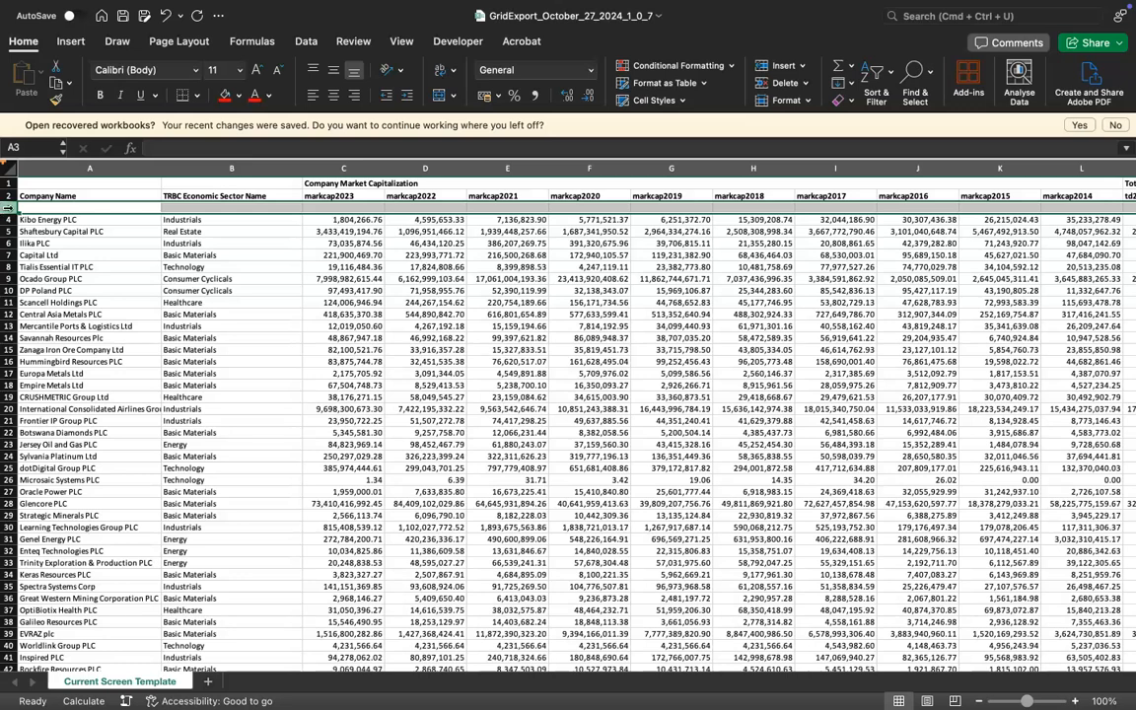
right_click(8, 207)
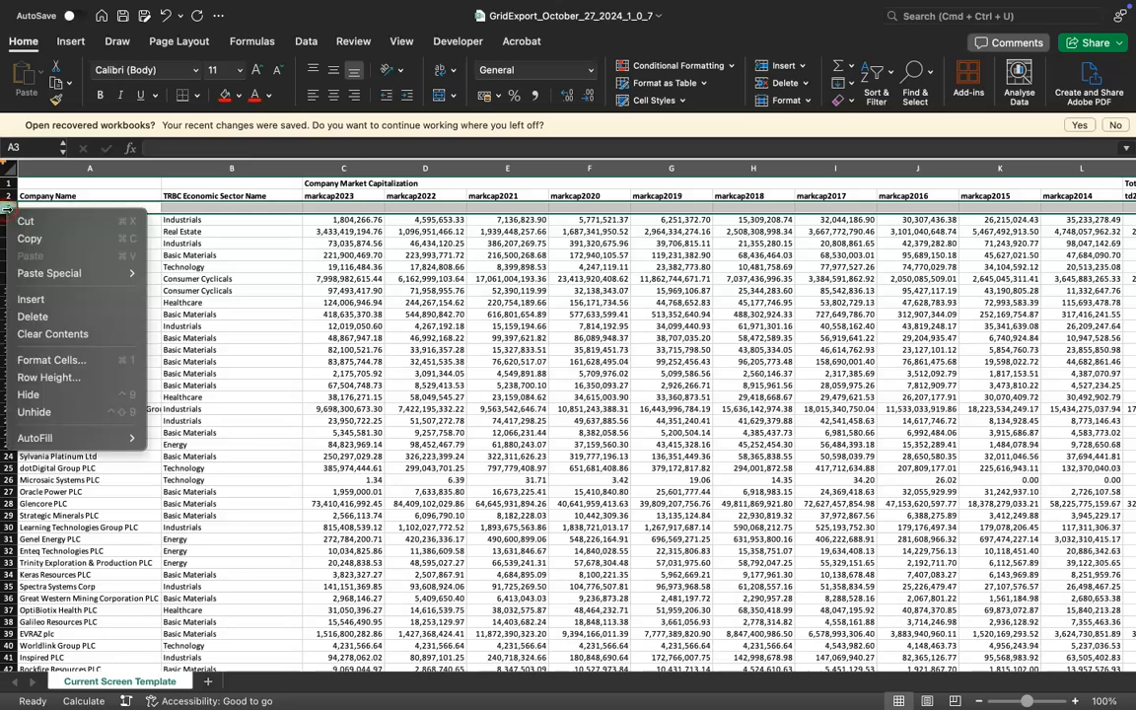
left_click(67, 325)
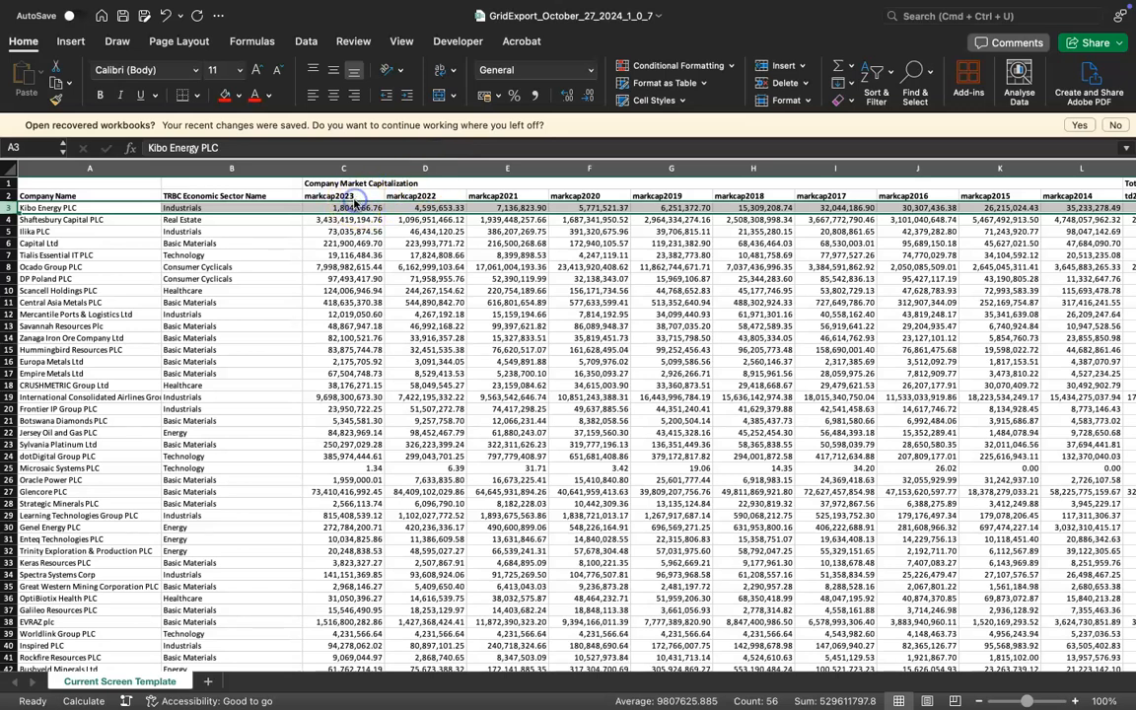
Review the year-labelled headings across row 2, from markcap2023 through the td, ta and ntc series to the fa series
left_click(351, 196)
key("Right")
key("Right")
key("Right")
key("Right")
key("Right")
key("Right")
key("Right")
key("Right")
key("Right")
key("Right")
key("Right")
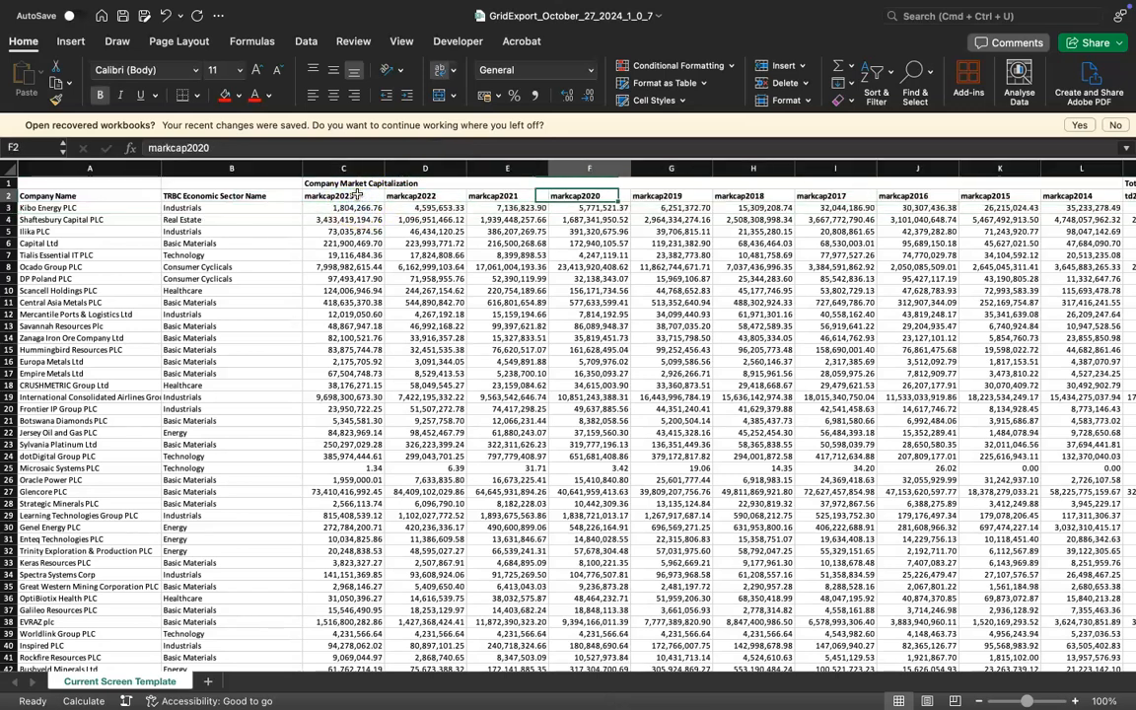
key("Right")
key("Right")
key("Right")
key("Right")
key("Right")
key("Right")
key("Right")
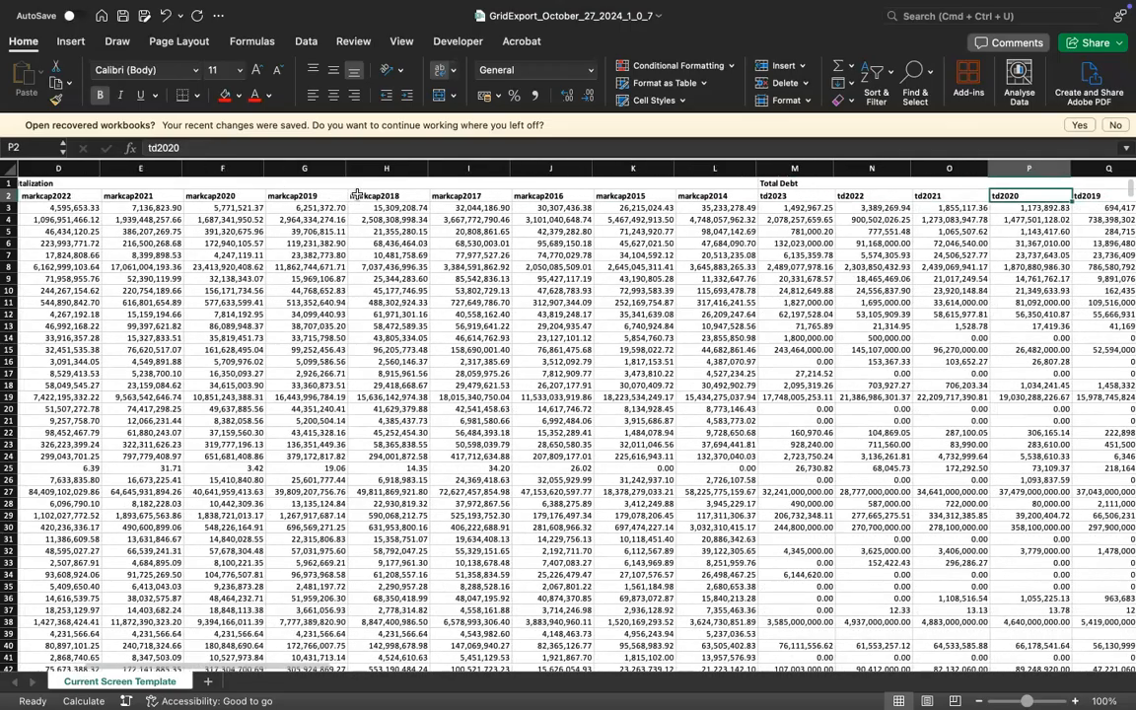
key("Right")
key("Right")
key("Right")
key("Right")
key("Right")
key("Right")
key("Right")
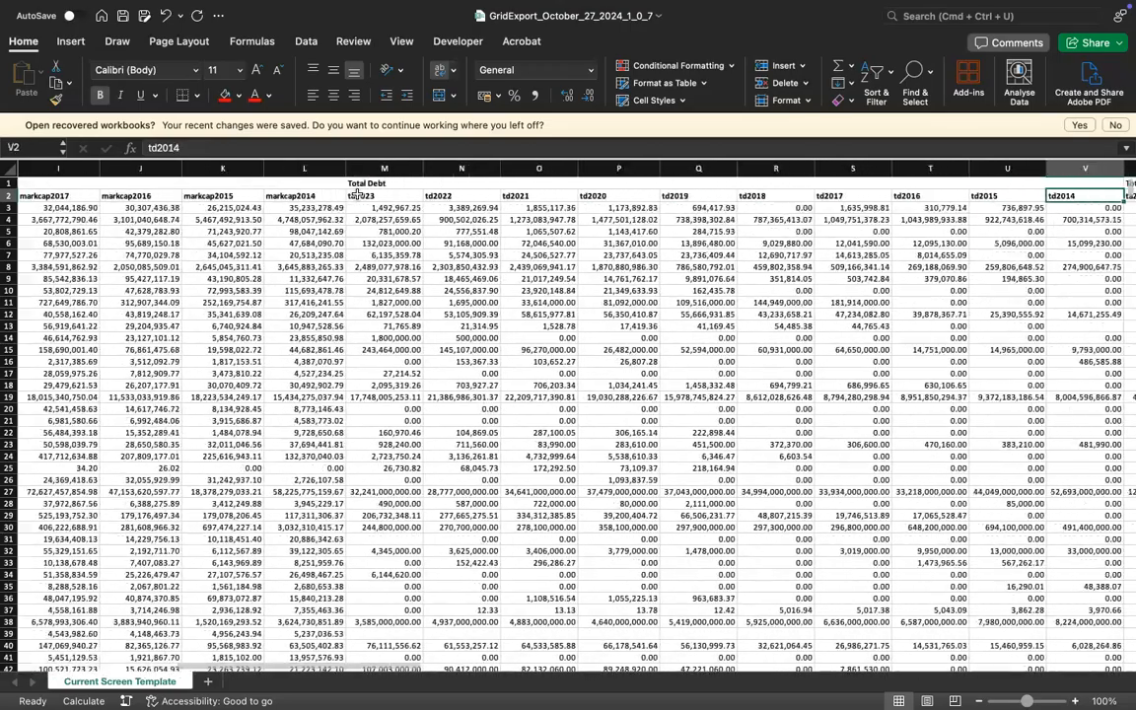
key("Right")
key("Right")
key("Right")
key("Right")
key("Right")
key("Right")
key("Right")
key("Right")
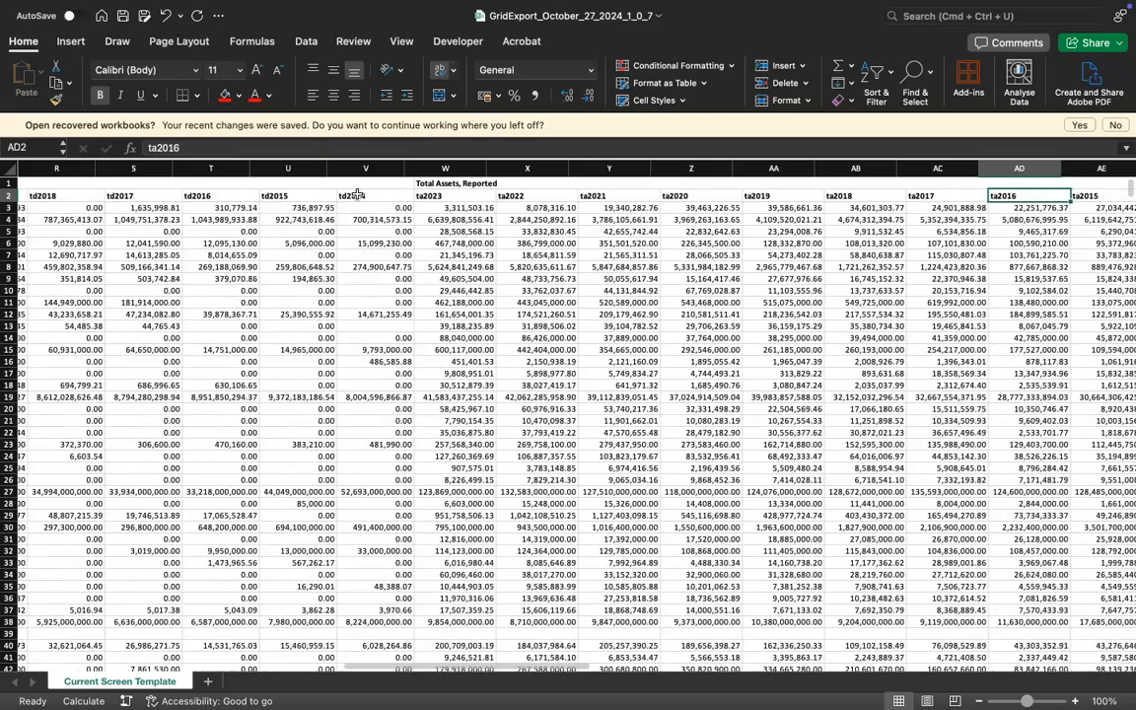
key("Right")
key("Right")
key("Right")
key("Right")
key("Right")
key("Right")
key("Right")
key("Right")
key("Right")
key("Right")
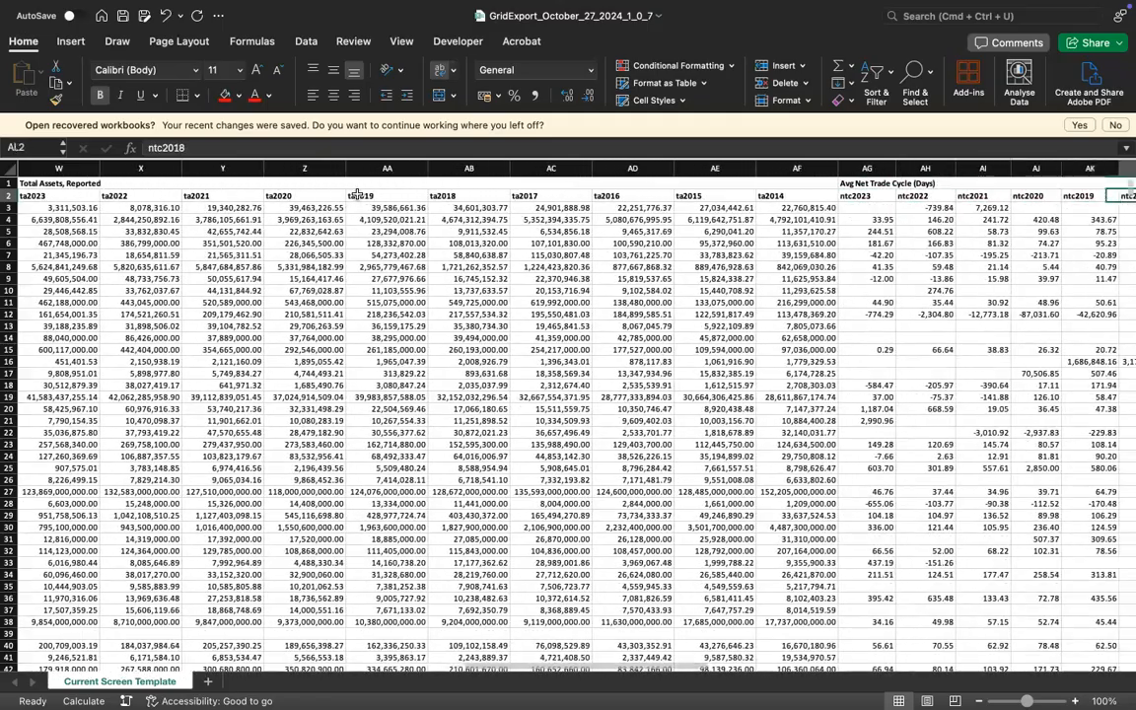
key("Right")
key("Right")
key("Right")
key("Right")
key("Right")
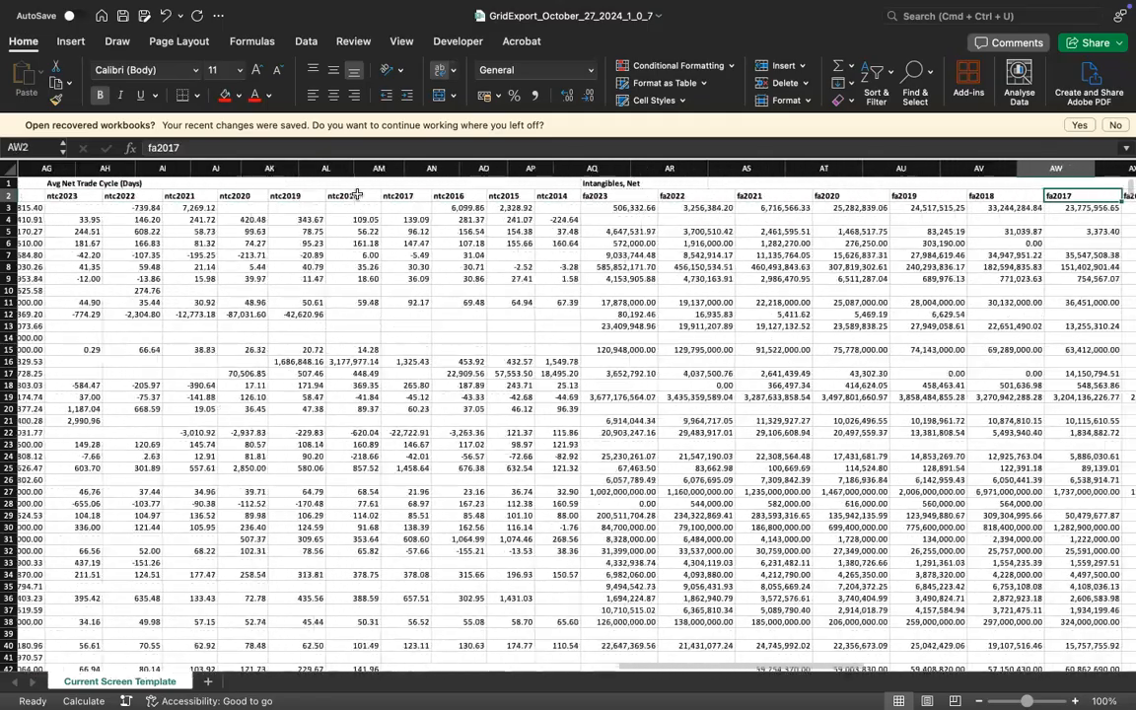
key("Left")
key("Up")
key("super+Left")
key("super+Left")
key("Down")
key("Left")
key("Left")
key("Left")
key("Left")
key("Left")
key("Left")
key("Left")
key("Left")
key("Left")
key("Left")
key("Left")
key("Left")
key("Left")
key("Left")
key("Left")
key("Left")
key("Left")
key("Left")
key("Left")
key("Left")
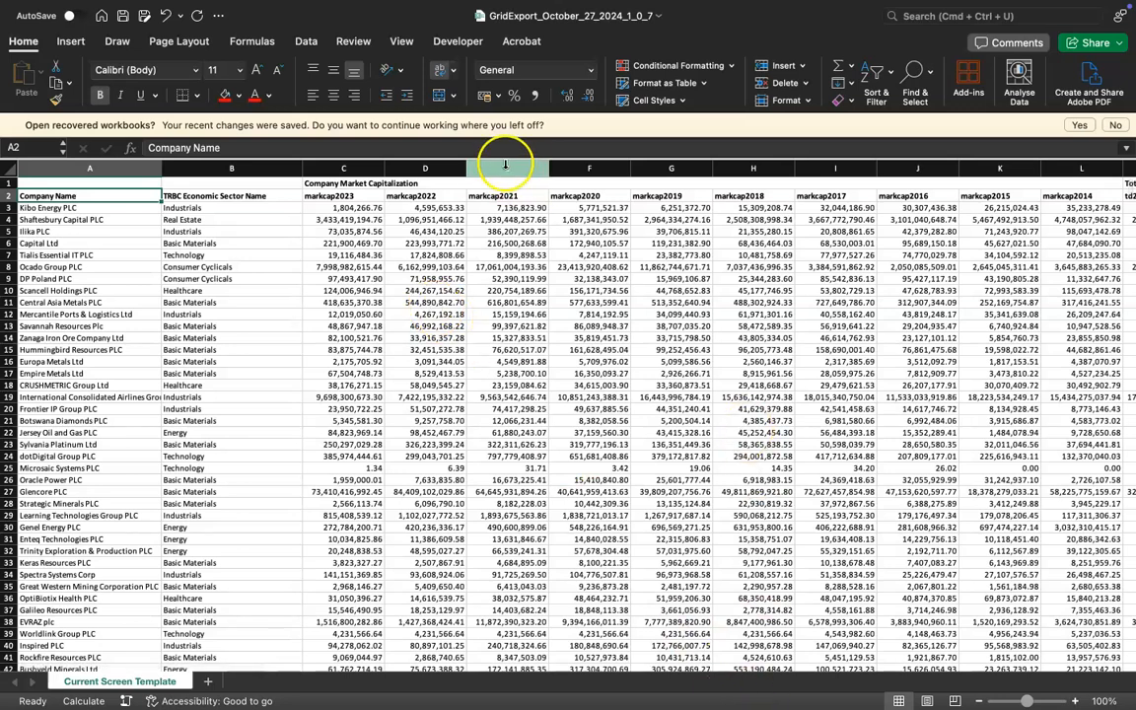
Save a copy of the workbook as "upload stata" in the Downloads folder, in Excel Workbook (.xlsx) format
left_click(94, 10)
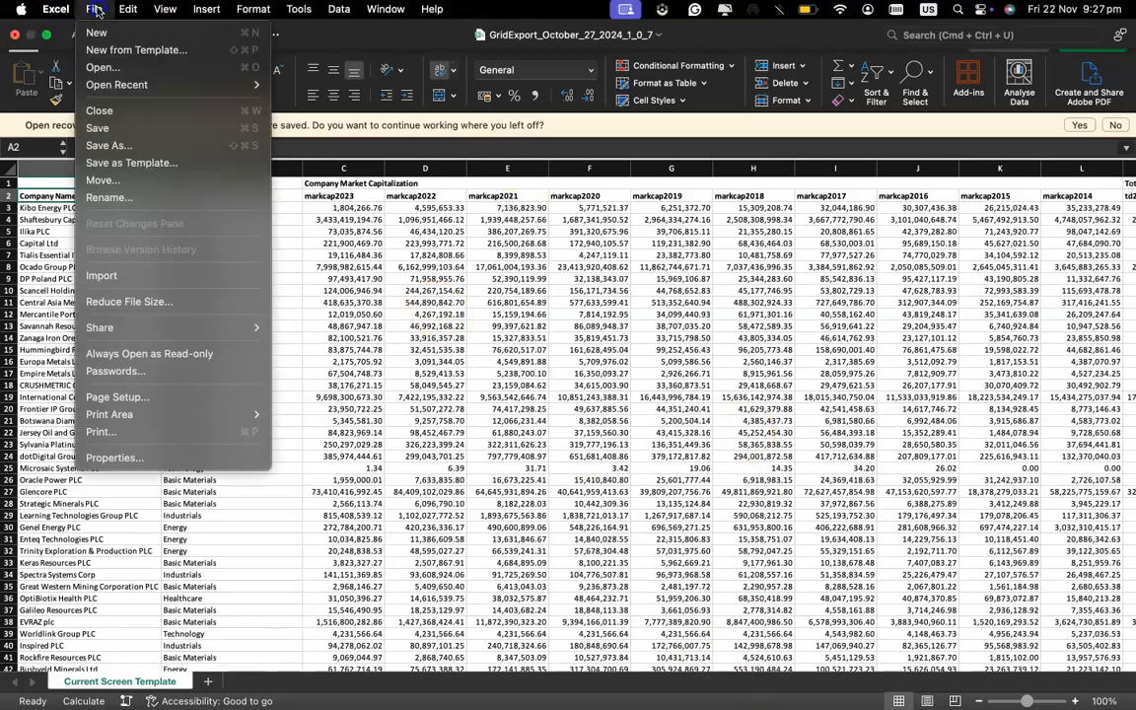
left_click(126, 146)
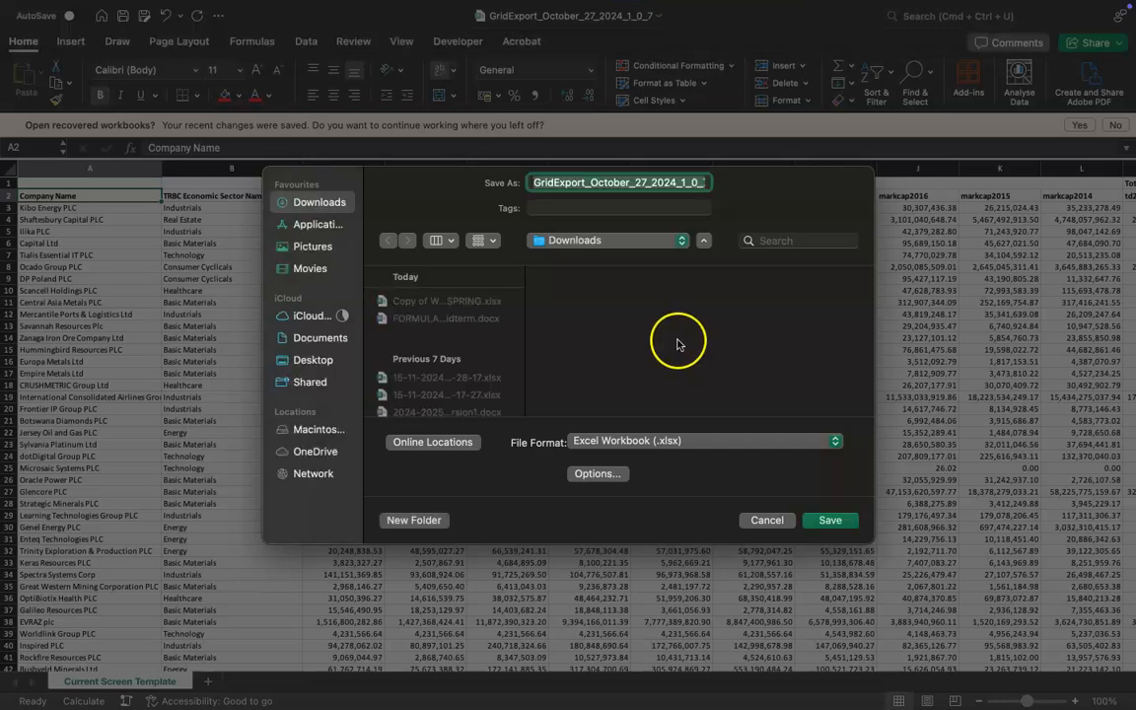
key("BackSpace")
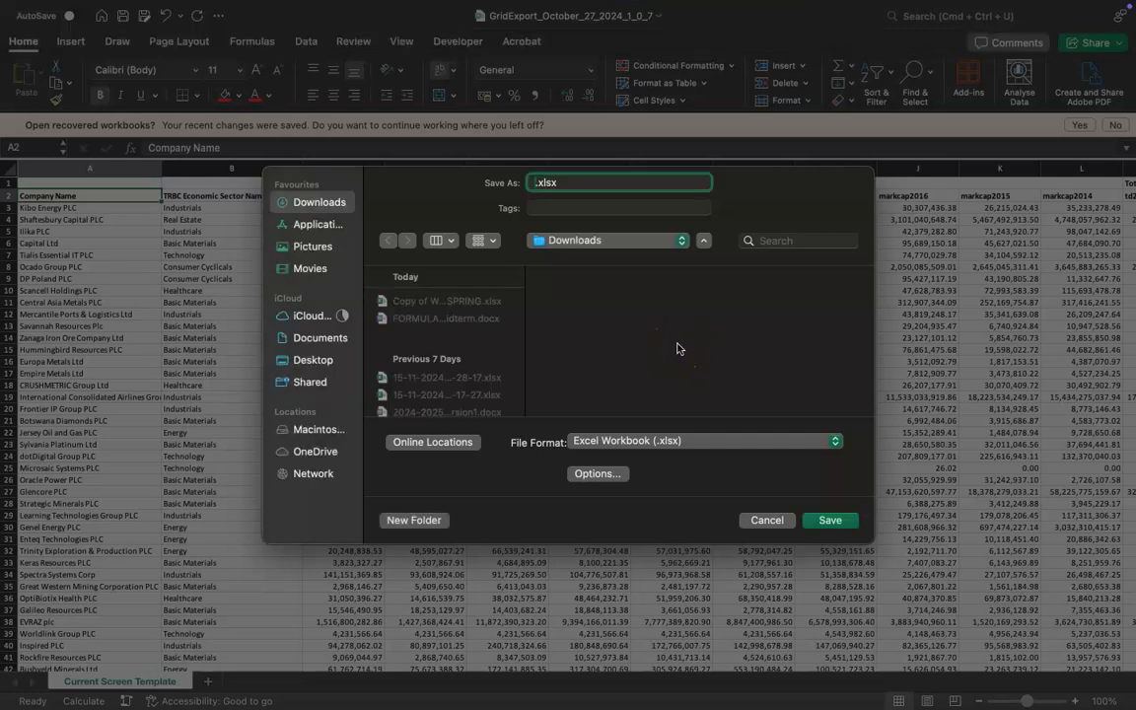
type("download stata")
key("super+a")
key("BackSpace")
type("up")
left_click(834, 522)
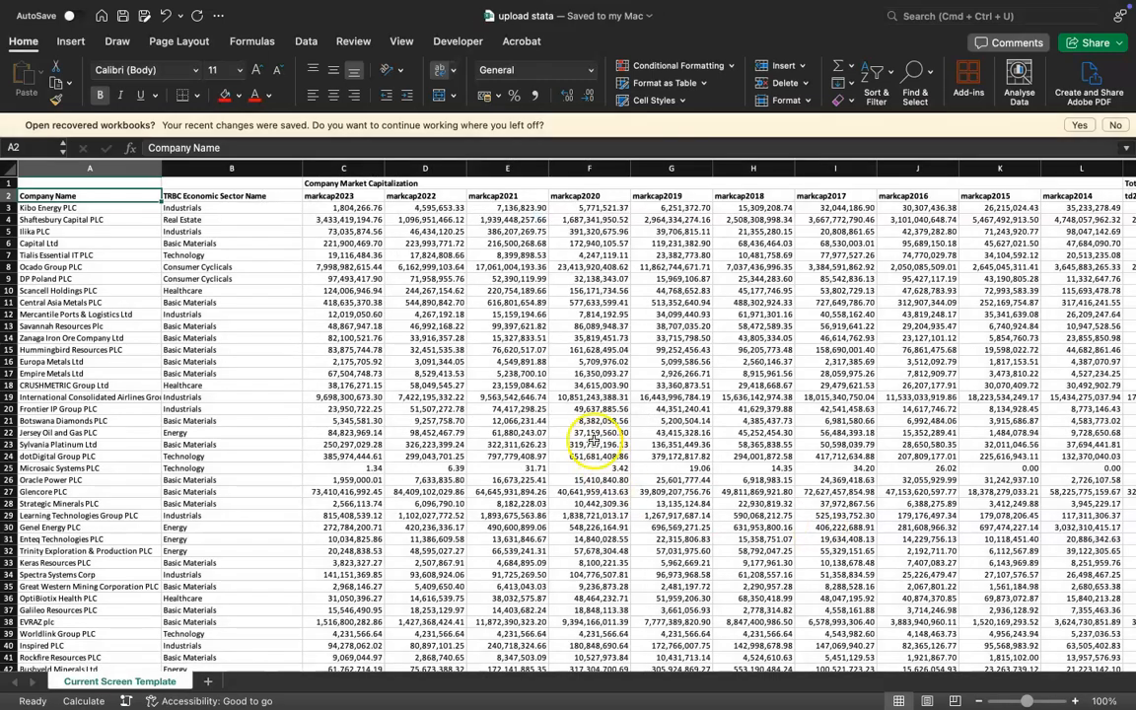
Switch to StataNow and expand its main window to full screen
left_click(377, 469)
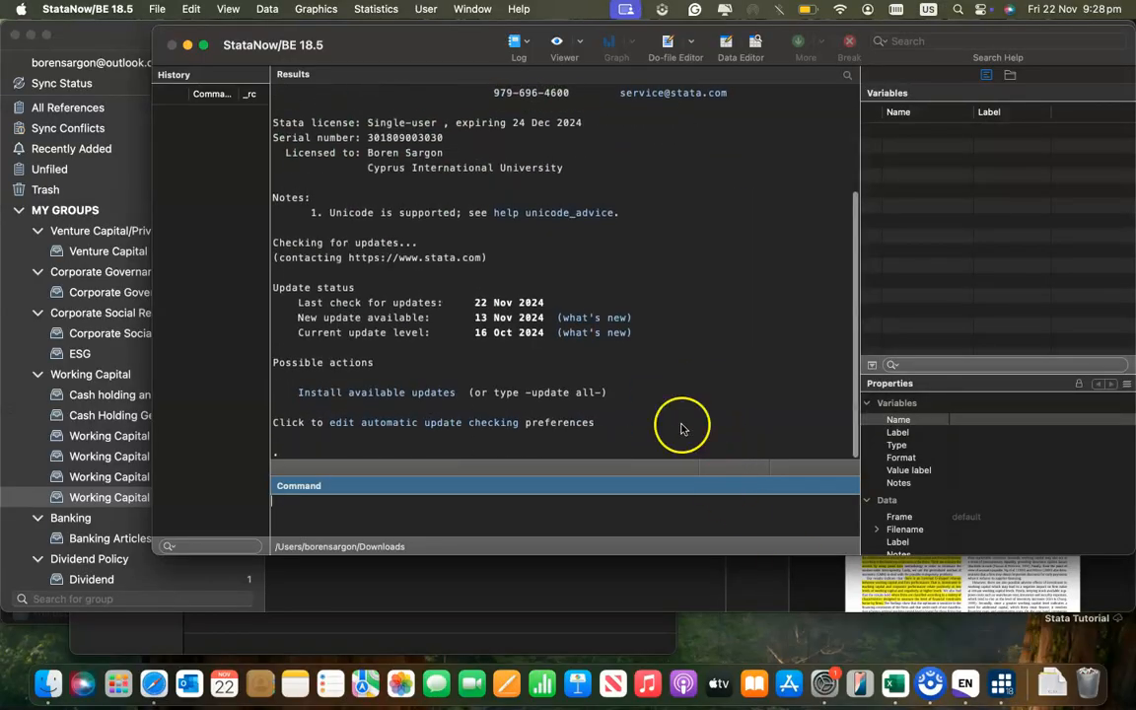
left_click(202, 45)
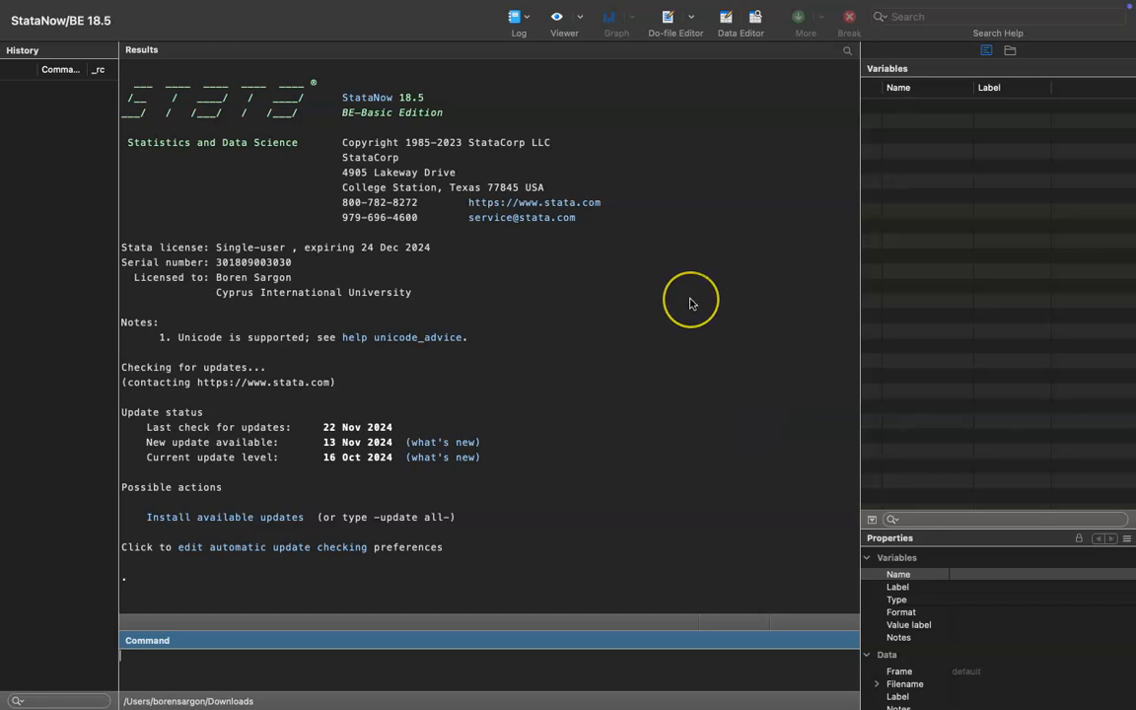
Start an Excel spreadsheet import and choose upload stata.xlsx from the Downloads folder as its source
mouse_move(172, 4)
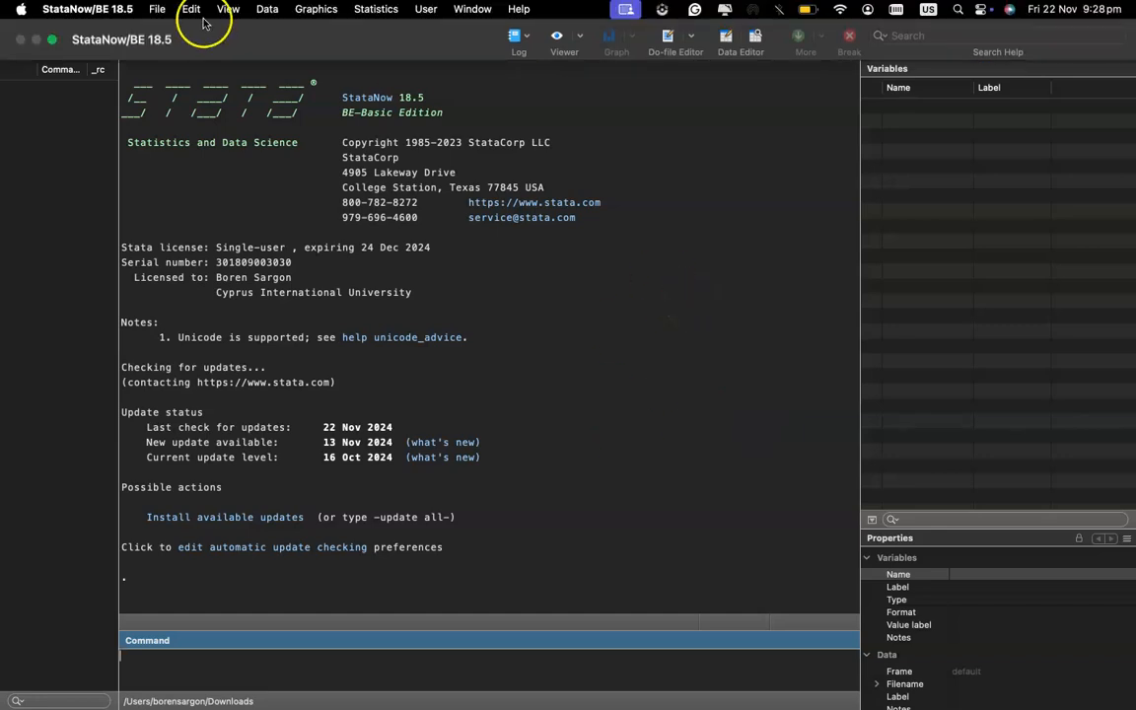
left_click(158, 10)
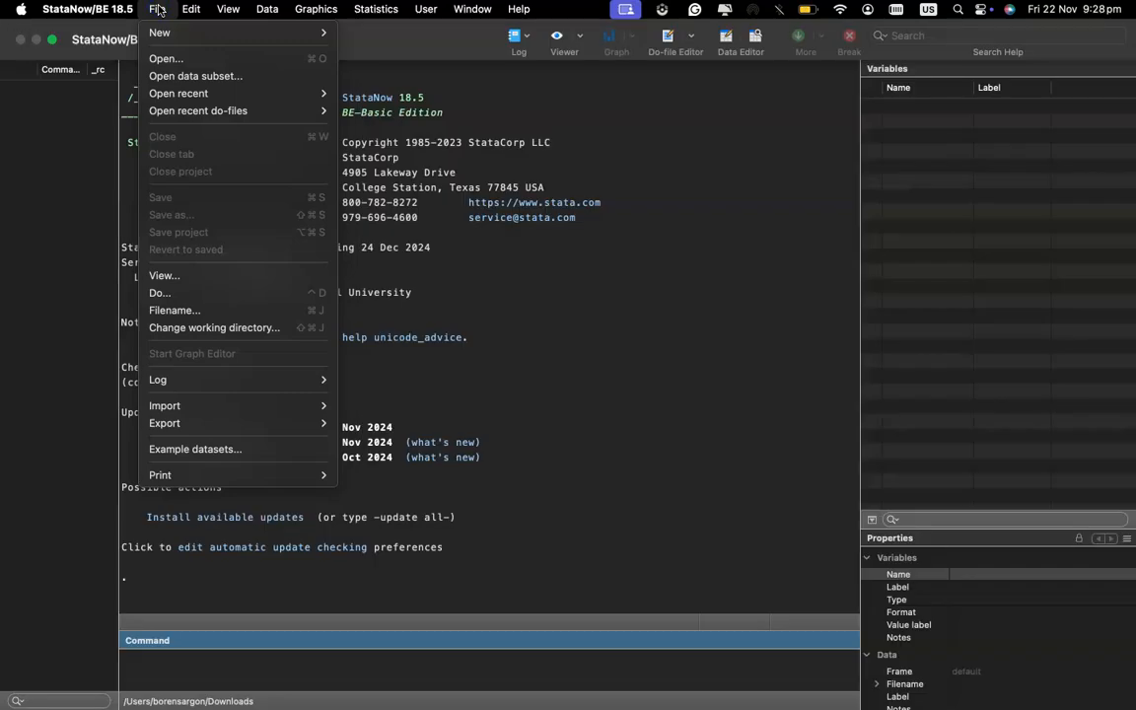
mouse_move(178, 103)
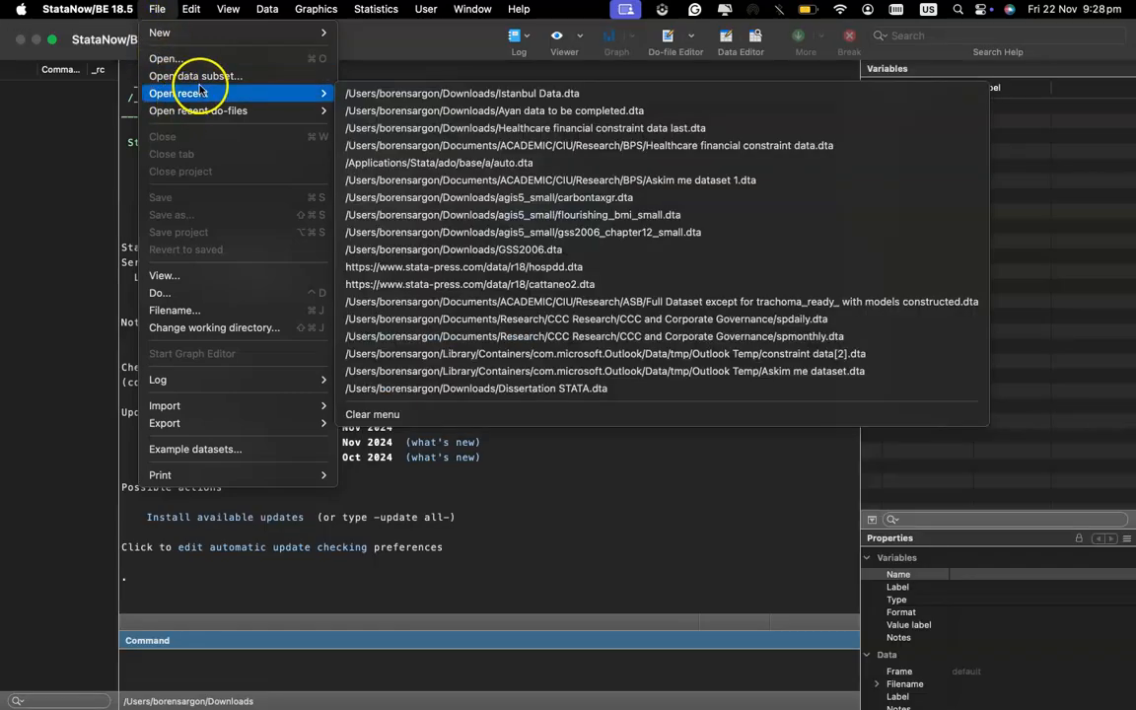
mouse_move(279, 409)
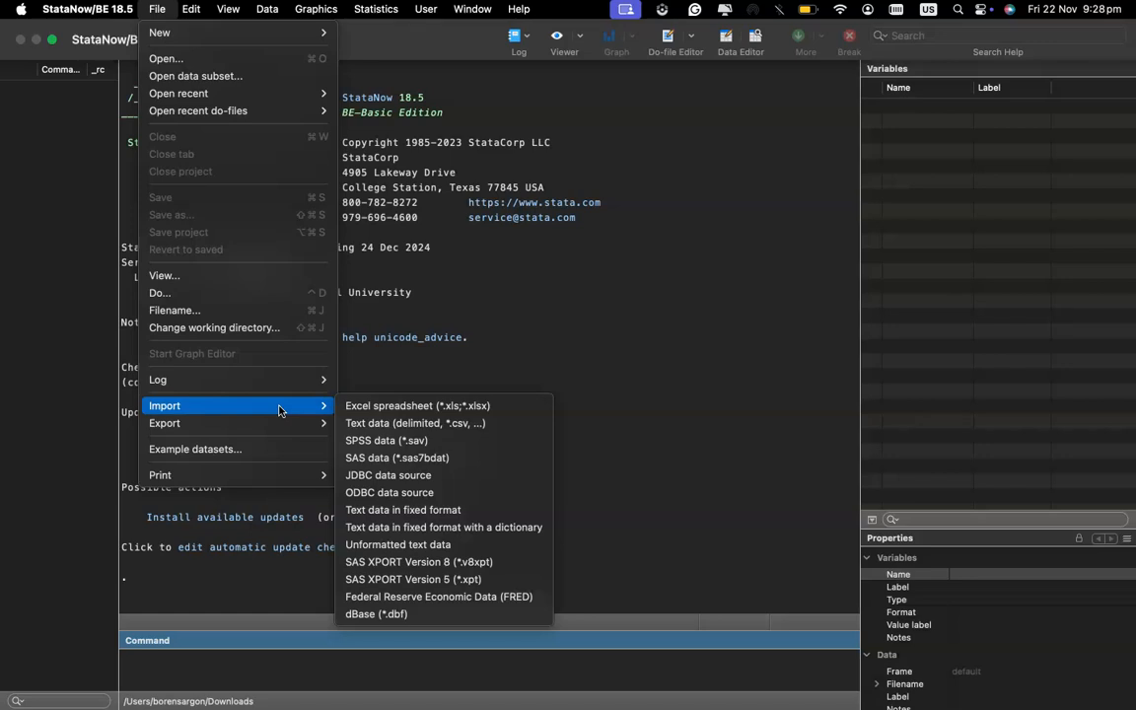
mouse_move(223, 92)
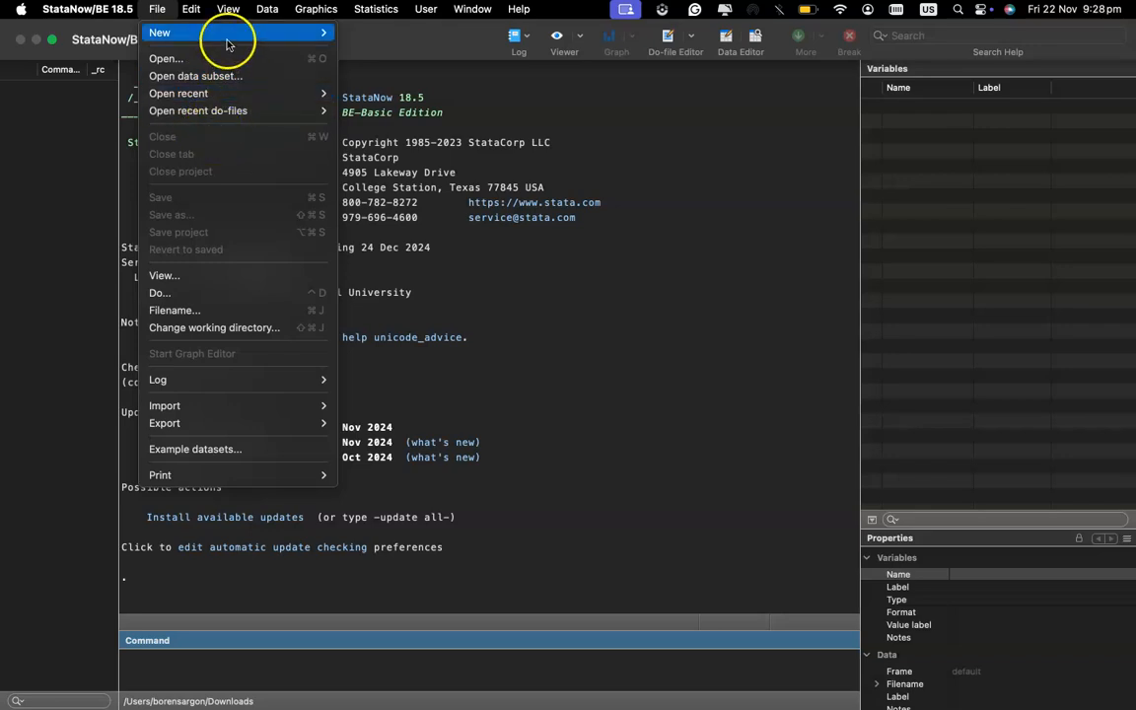
mouse_move(228, 10)
mouse_move(153, 12)
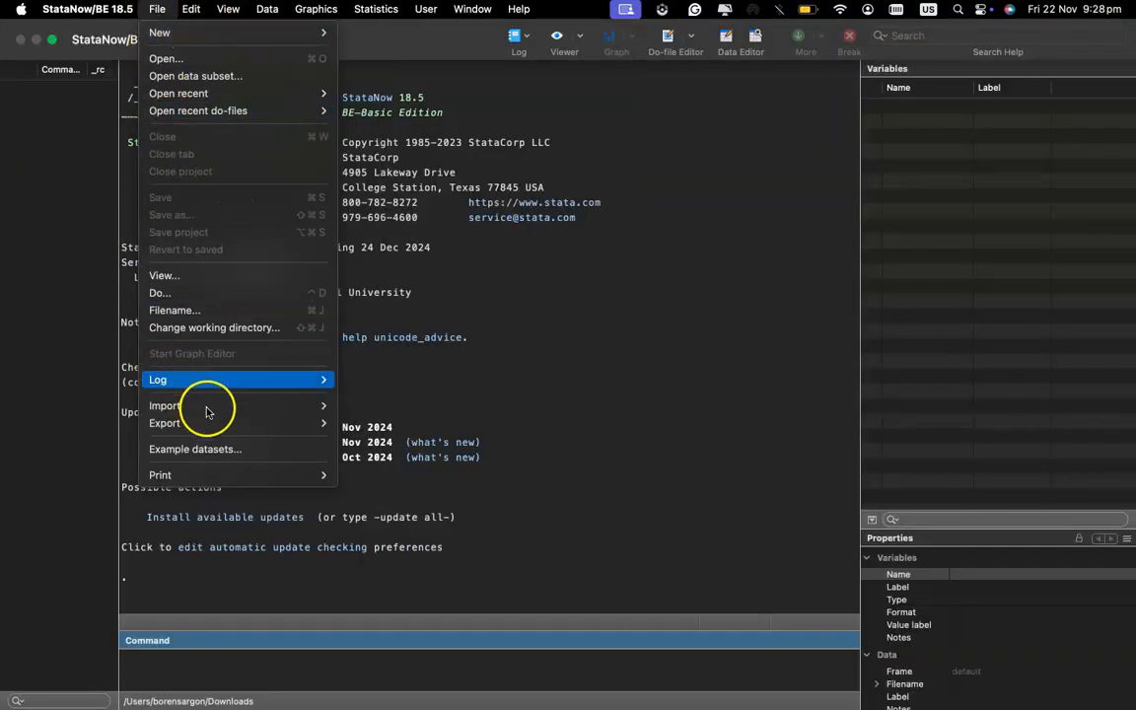
mouse_move(207, 413)
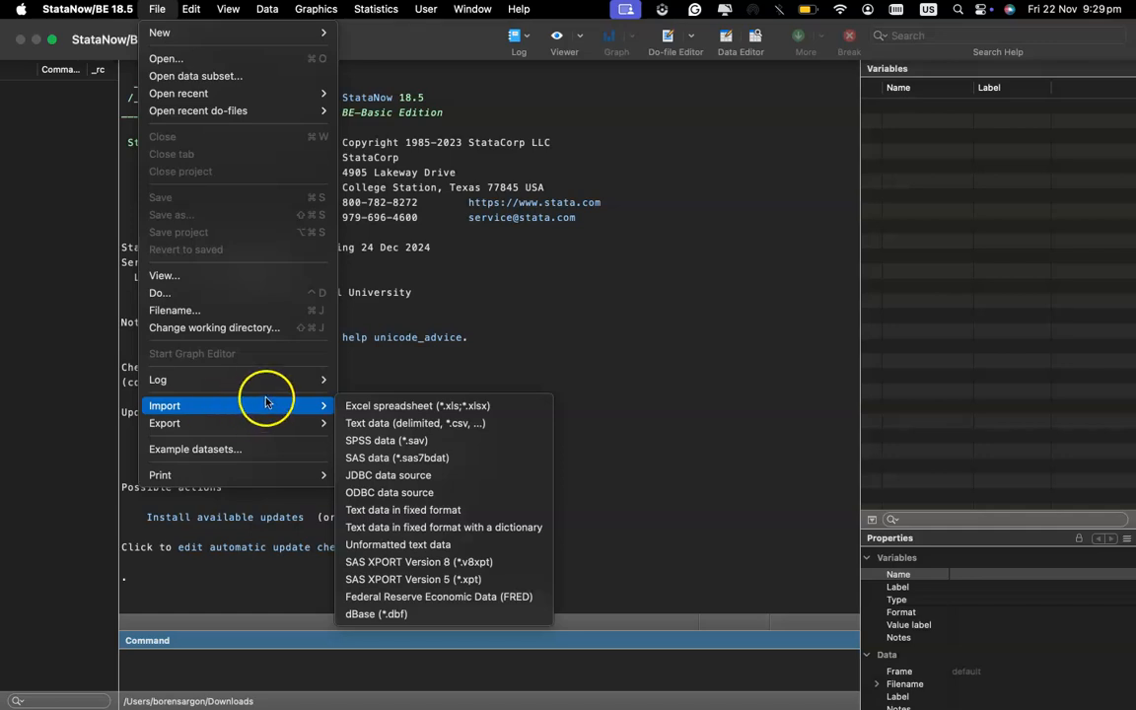
left_click(382, 406)
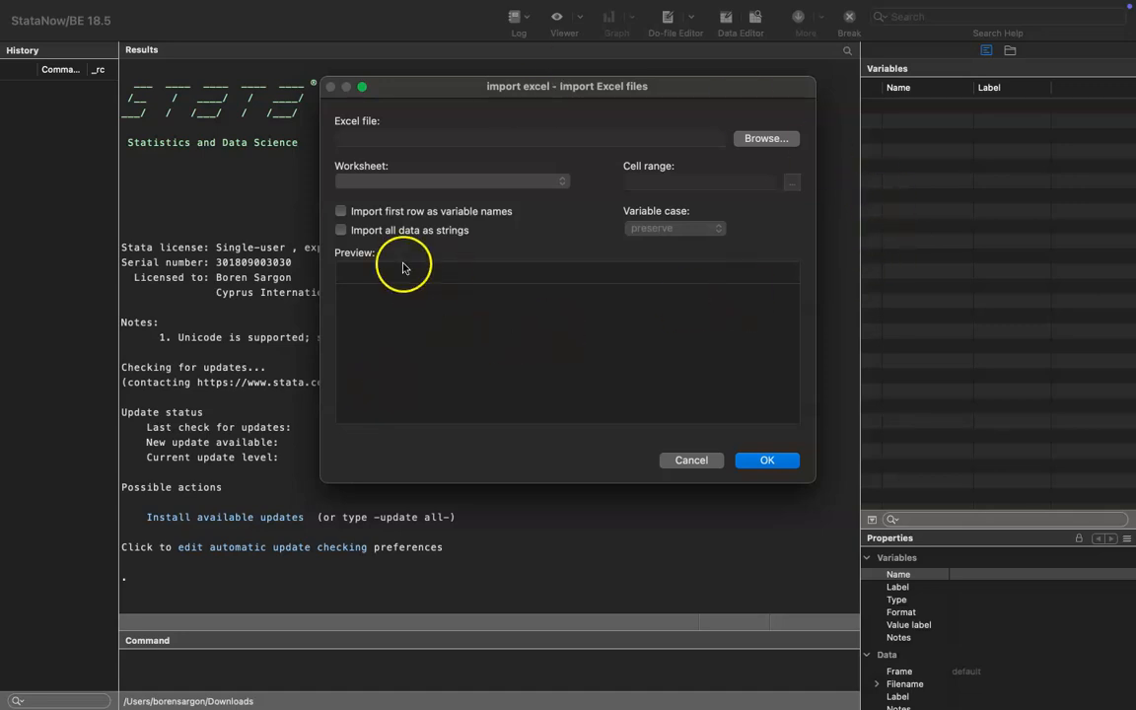
left_click(757, 140)
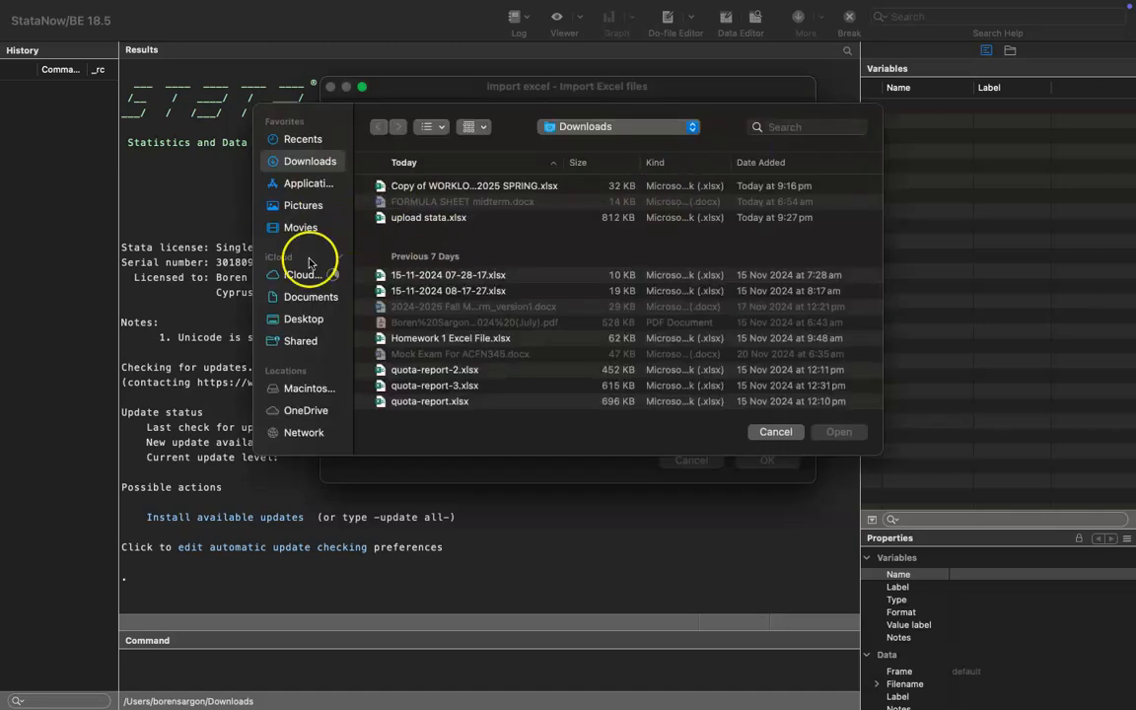
left_click(428, 219)
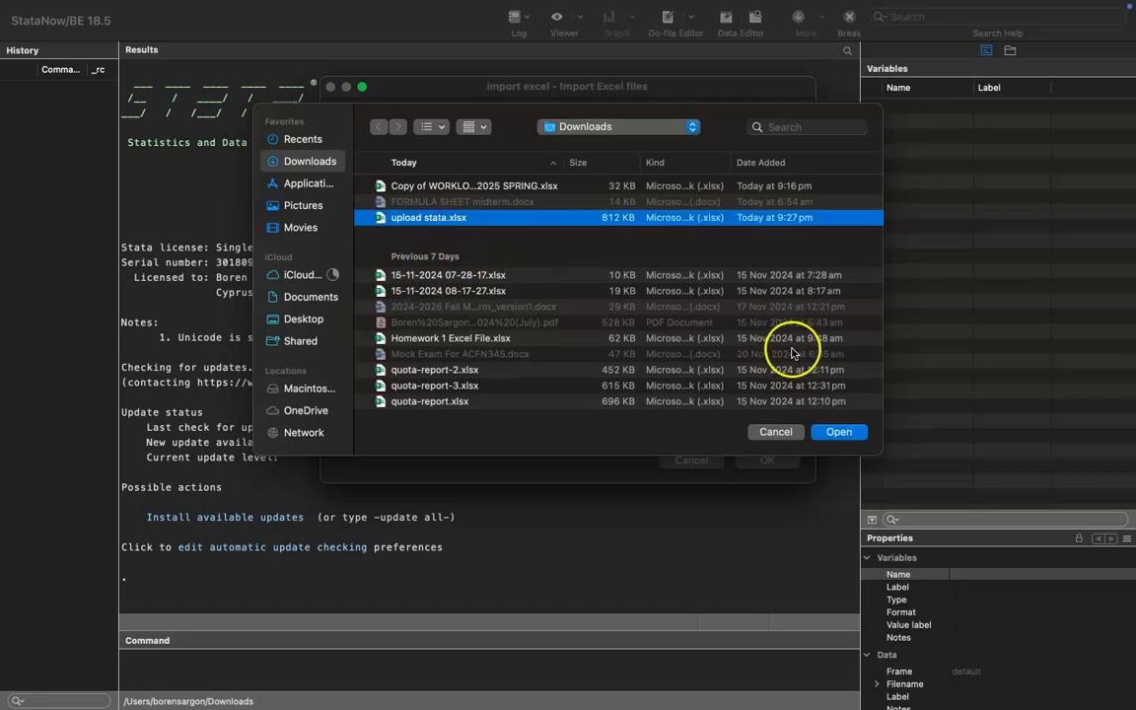
left_click(838, 432)
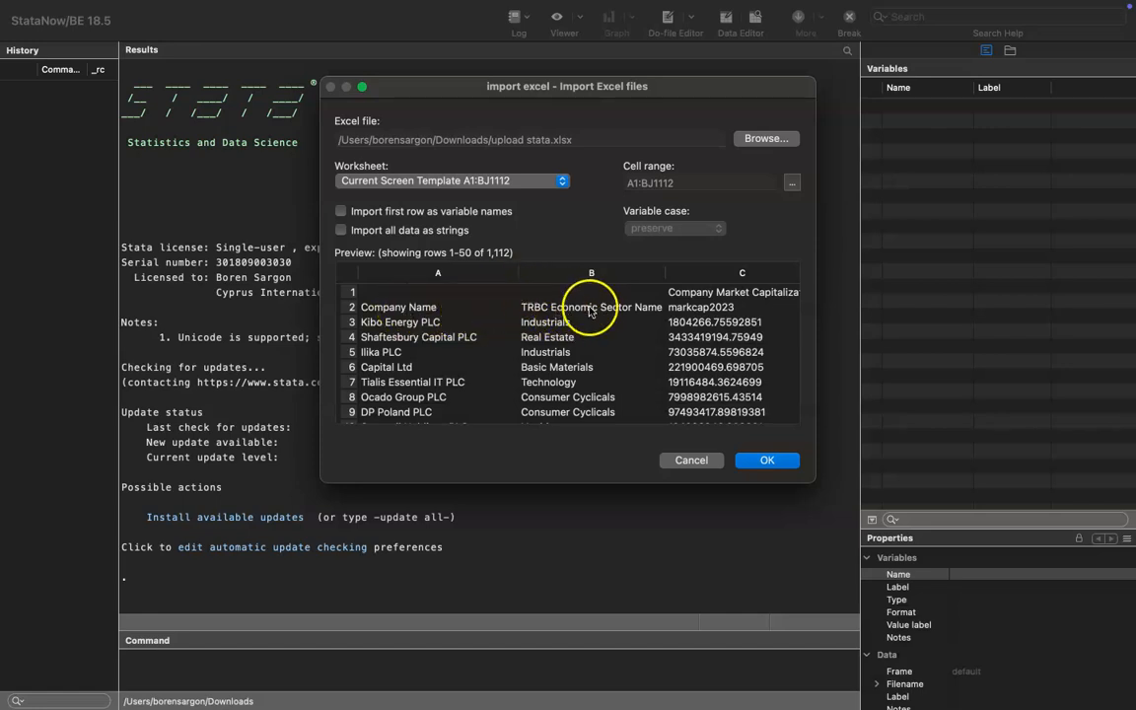
Set the import cell range to start at row 2 of column A, leaving out the category heading row
scroll(636, 345, "right", 3)
scroll(643, 352, "right", 5)
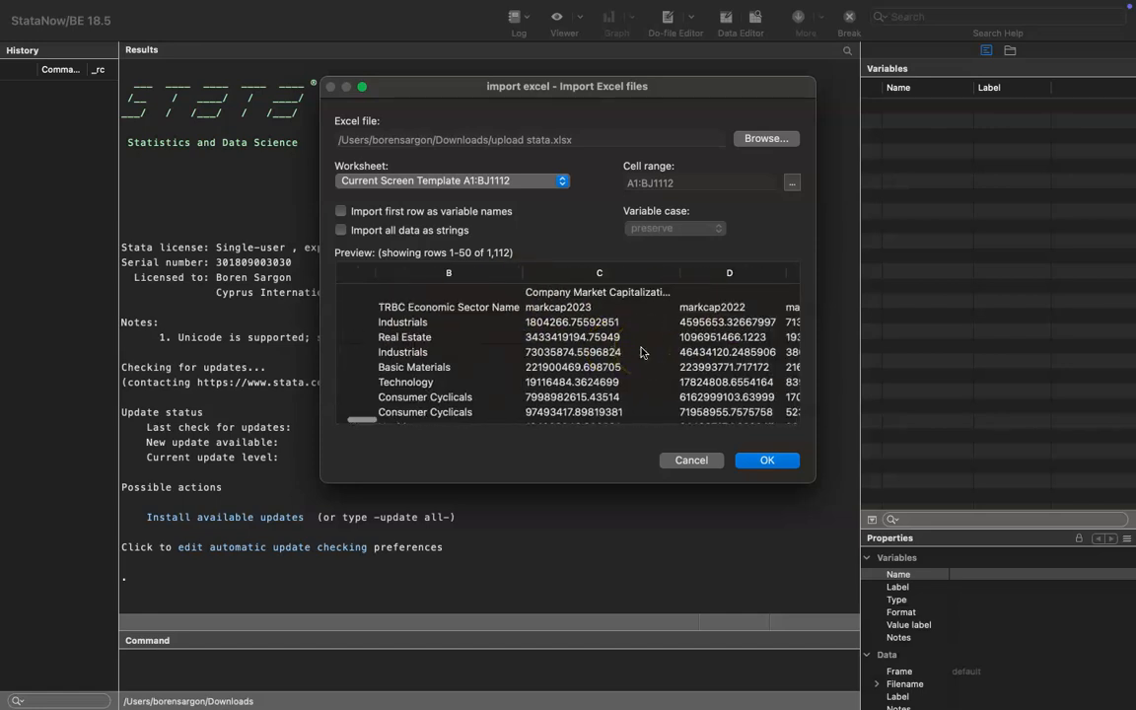
scroll(643, 353, "left", 10)
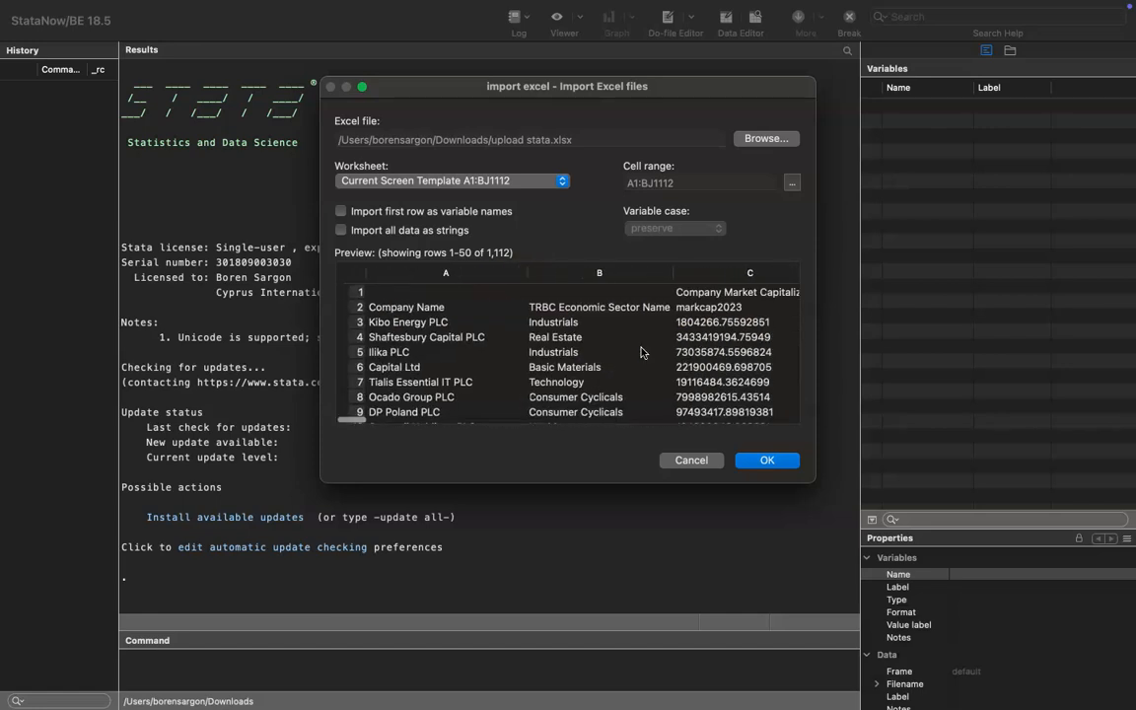
left_click(752, 296)
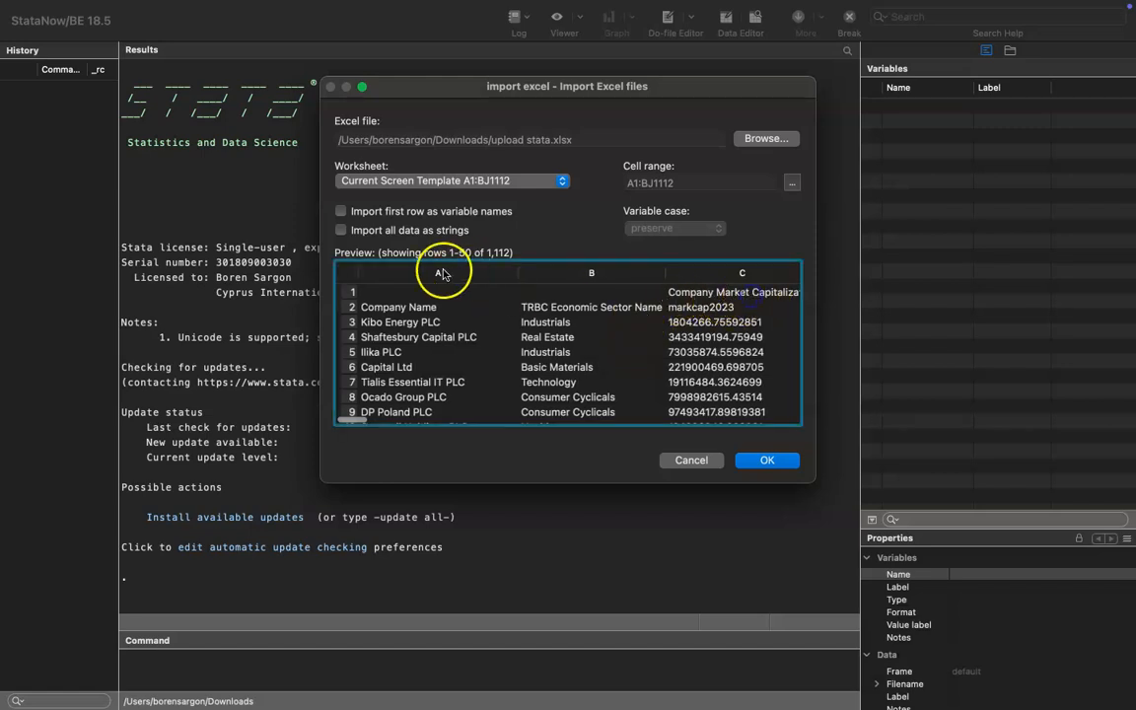
left_click(350, 293)
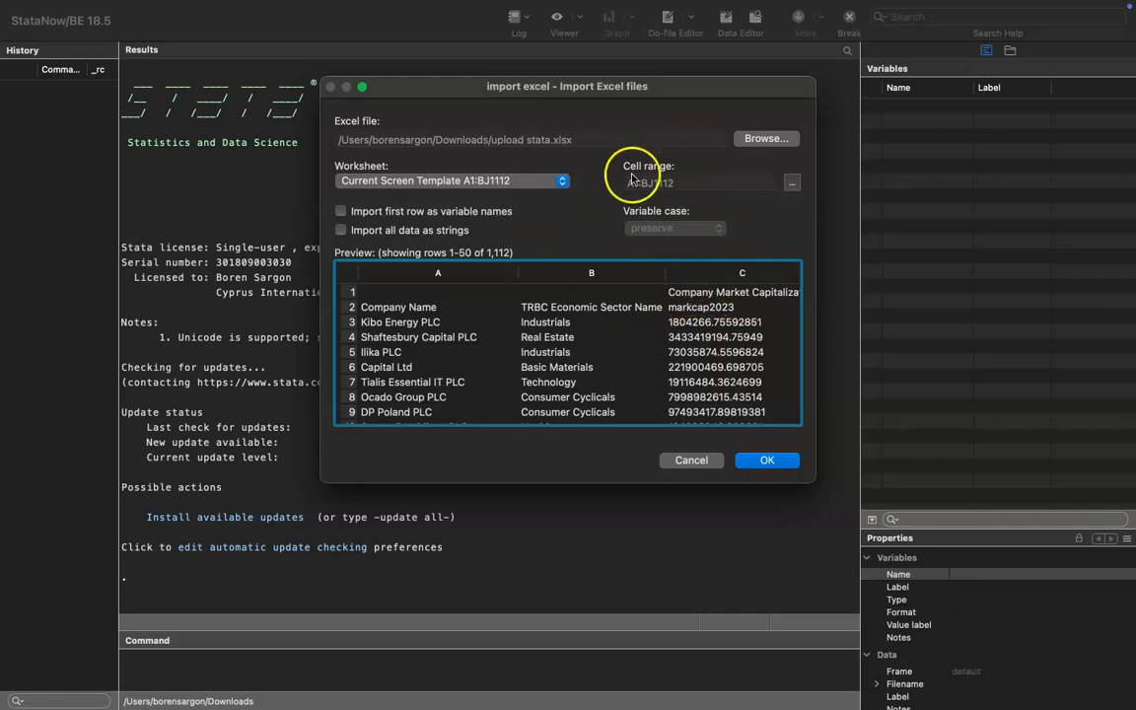
left_click(794, 188)
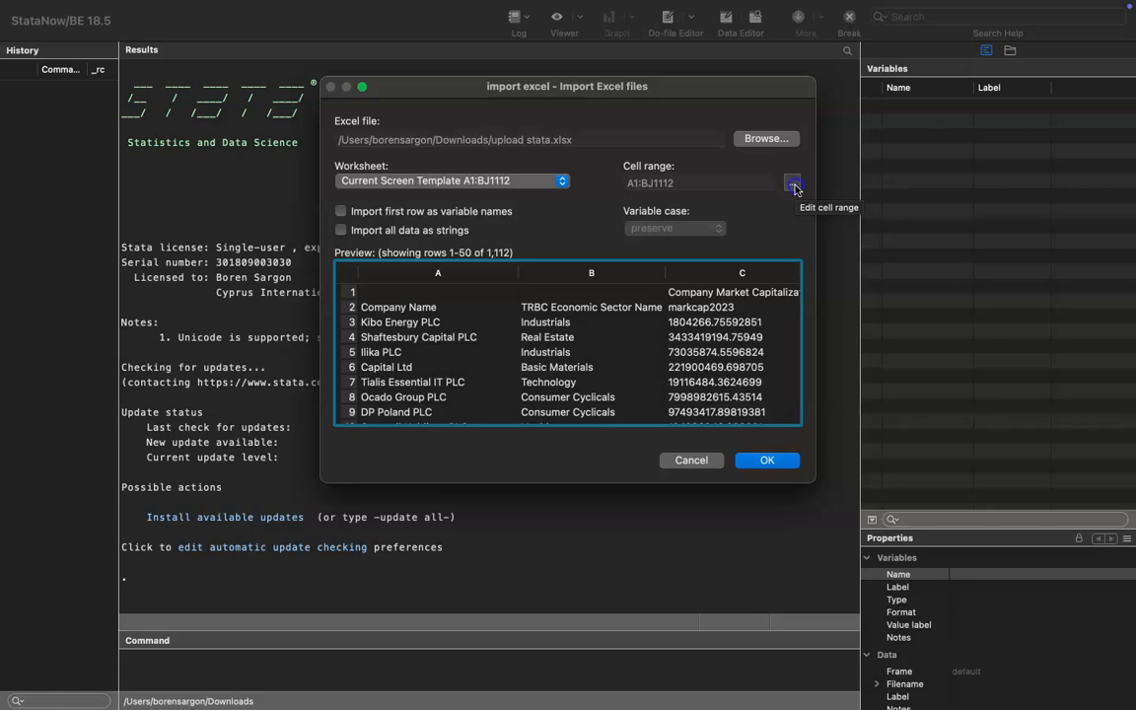
left_click(794, 187)
left_click(647, 253)
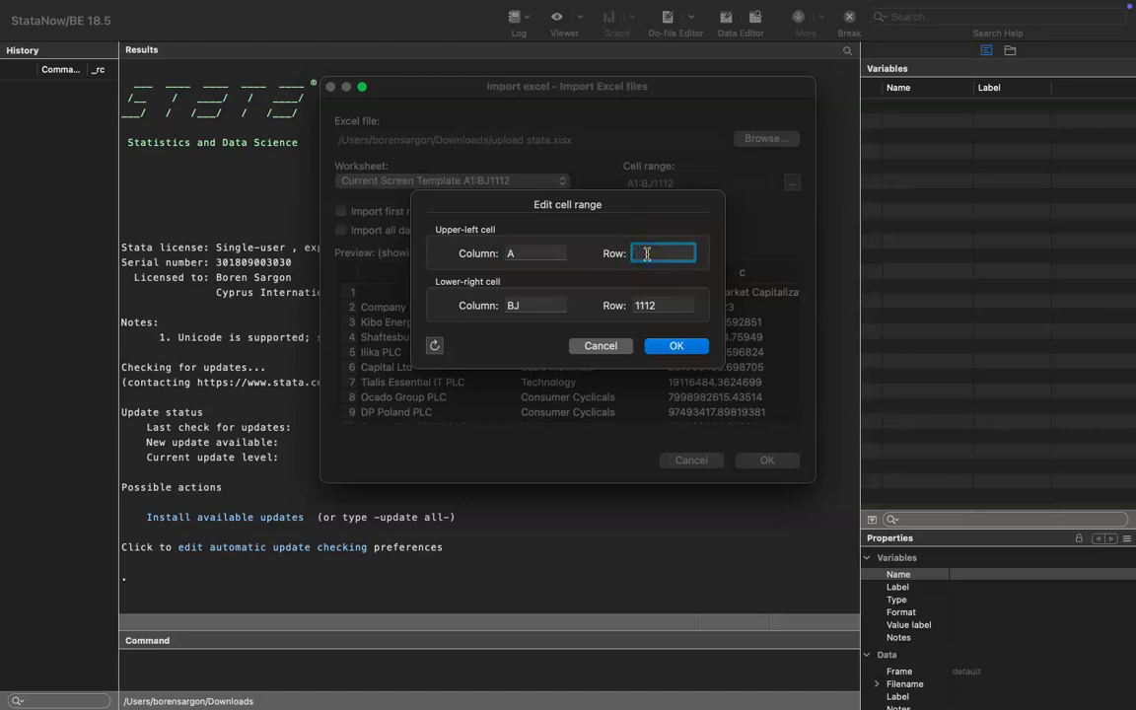
type("2")
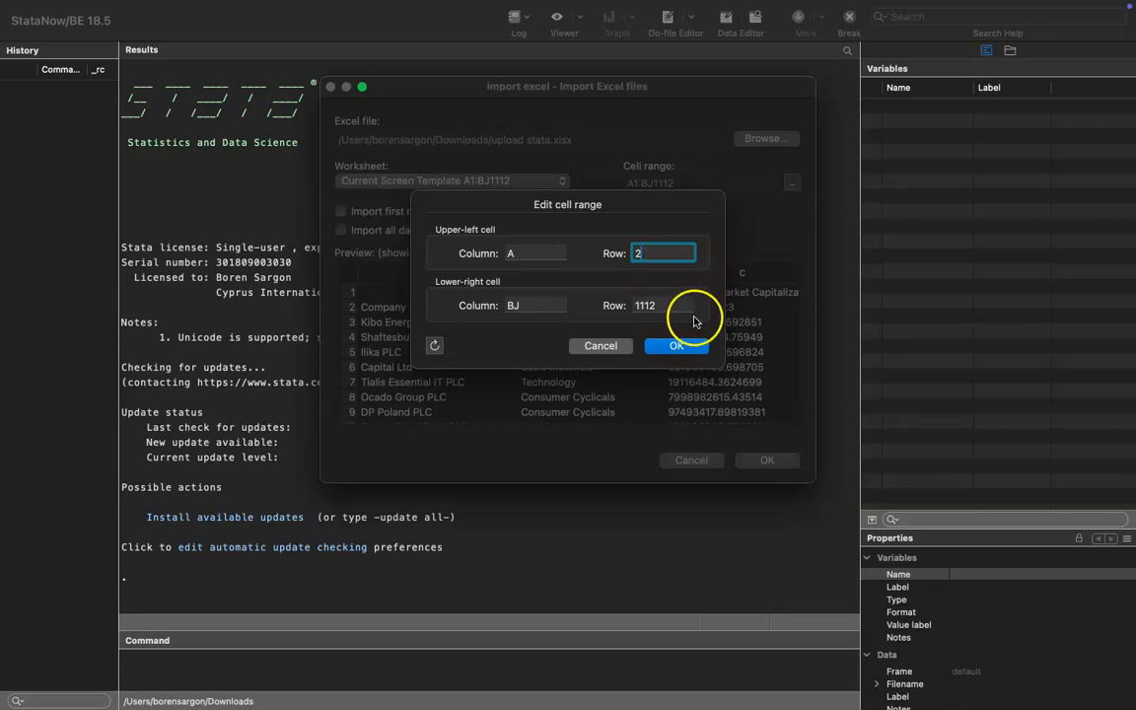
left_click(679, 347)
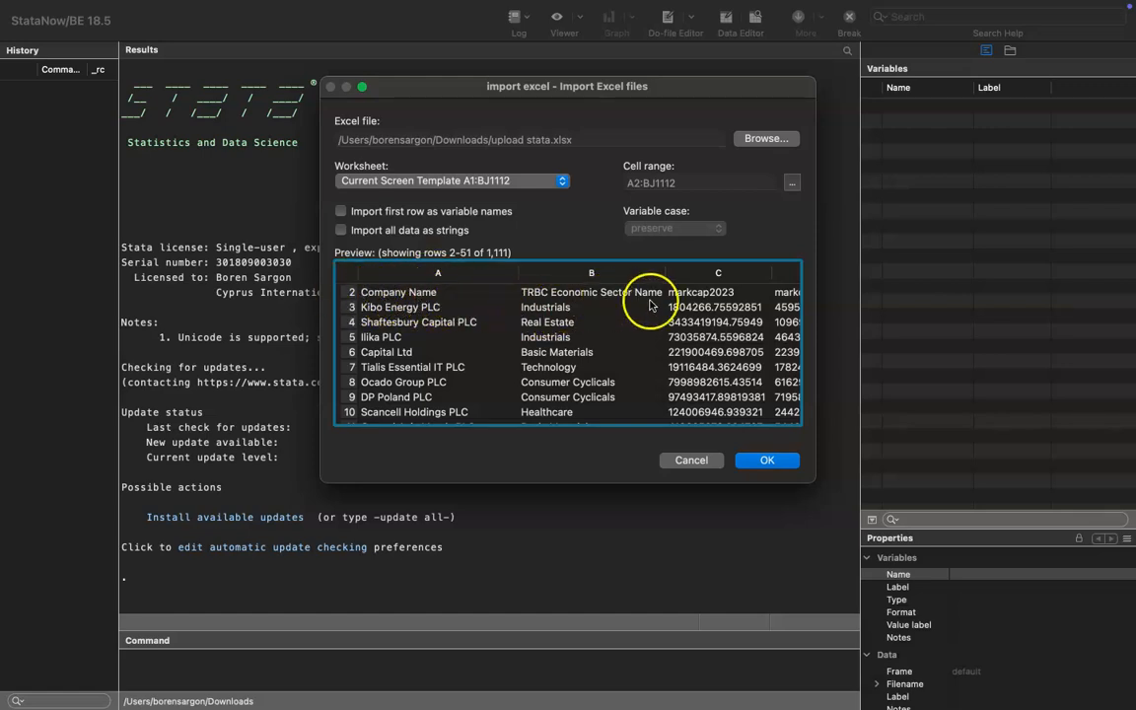
Set the import to use the first row of the range as variable names
scroll(592, 316, "right", 3)
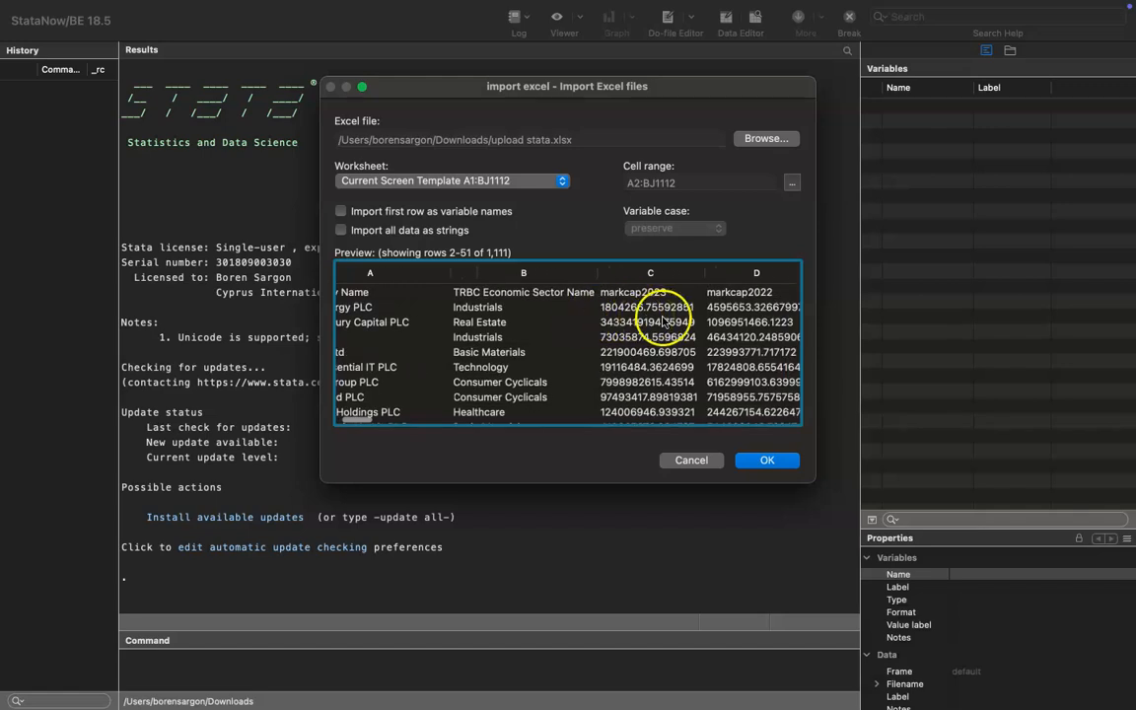
scroll(463, 338, "left", 3)
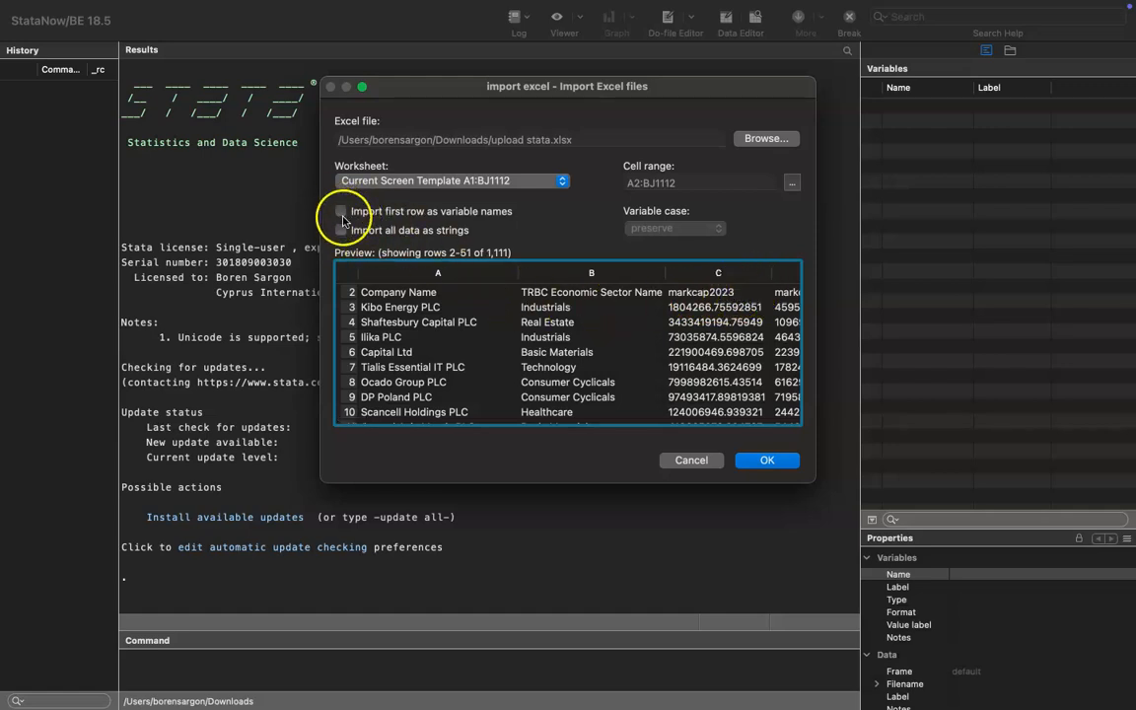
left_click(340, 213)
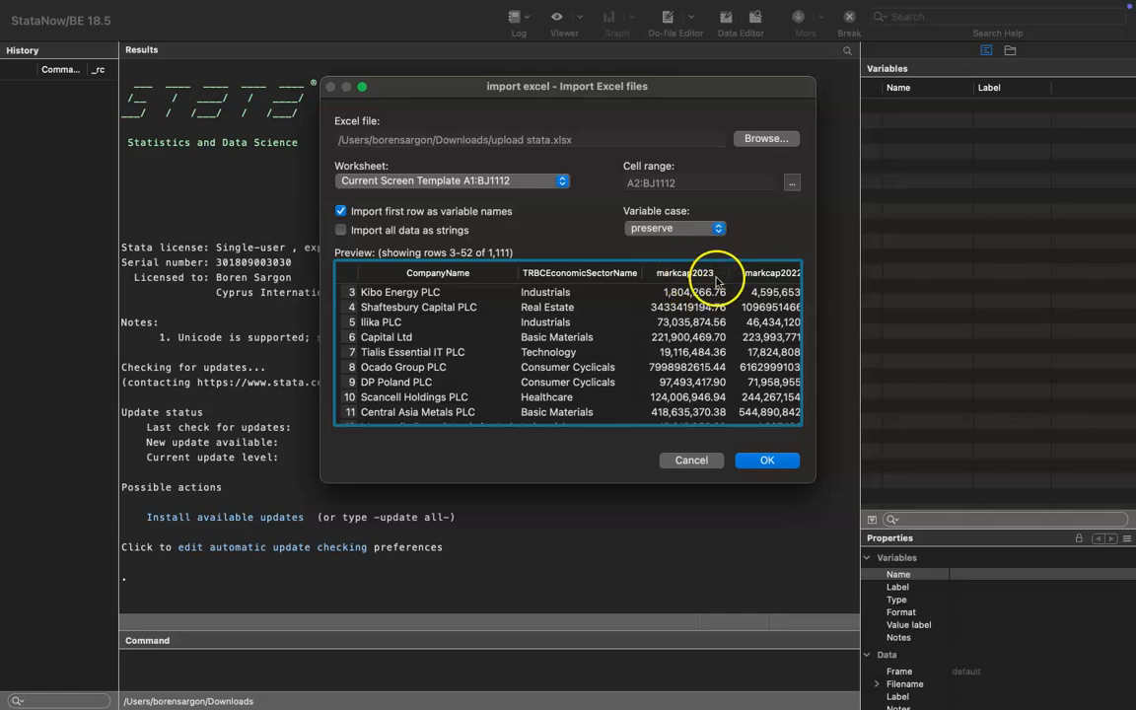
Run the import of upload stata.xlsx and review the imported variables in the variable list
left_click(757, 461)
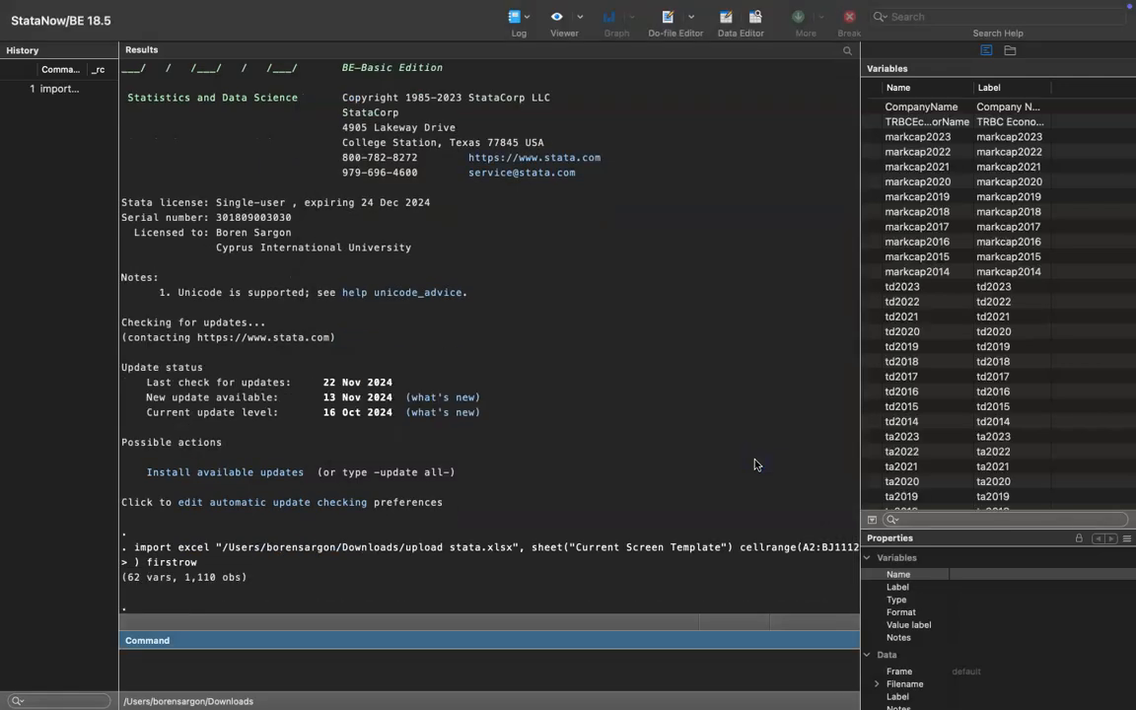
scroll(956, 304, "down", 5)
scroll(956, 303, "down", 3)
scroll(952, 291, "up", 10)
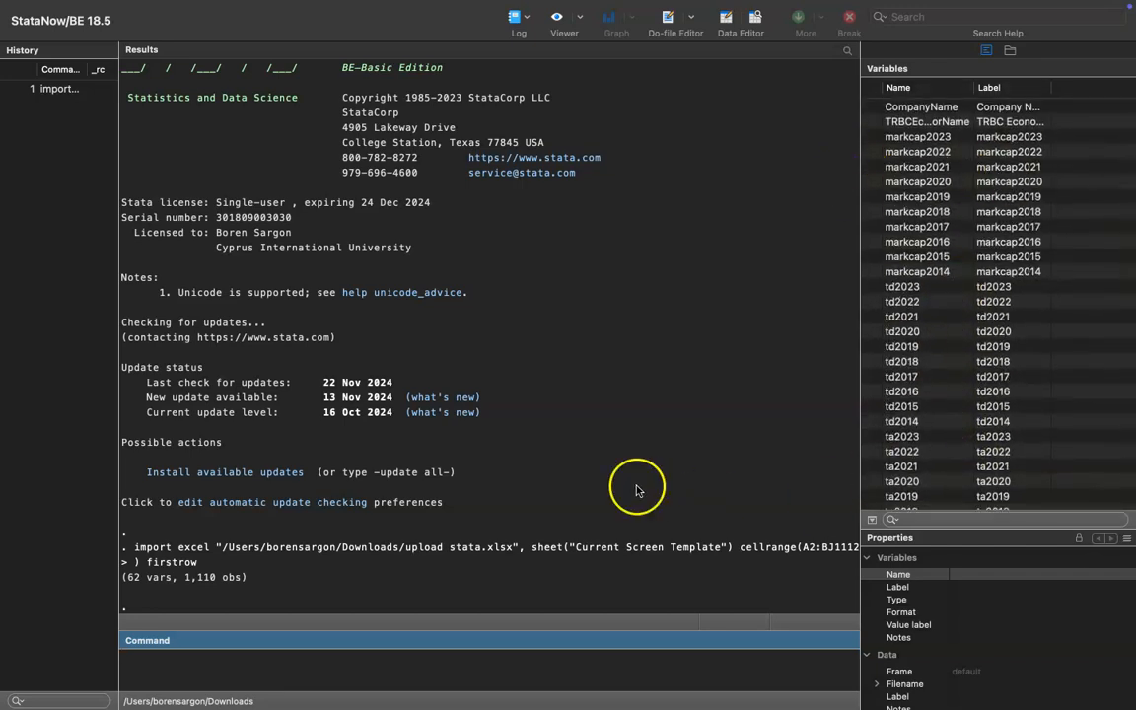
Open the imported dataset in the data browser with br and examine its columns from CompanyName through ni2014
left_click(486, 653)
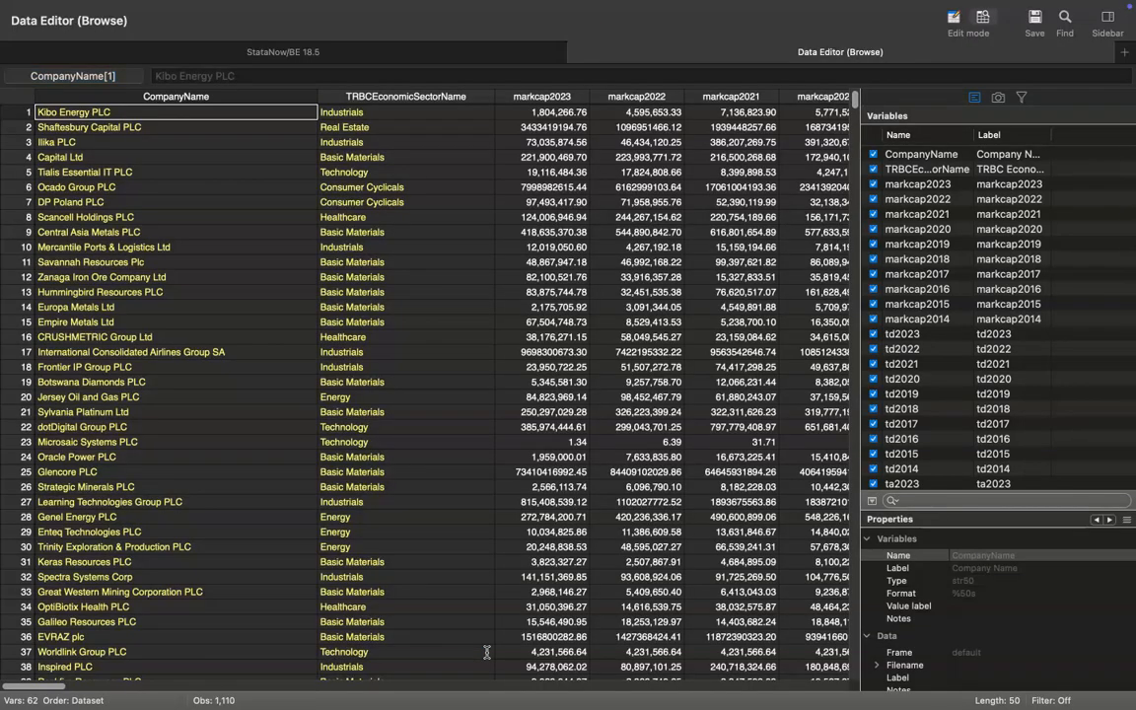
key("Right")
key("Right")
key("Right")
key("Right")
key("Right")
key("Right")
key("Right")
key("Right")
key("Right")
key("Right")
key("Right")
key("Right")
key("Right")
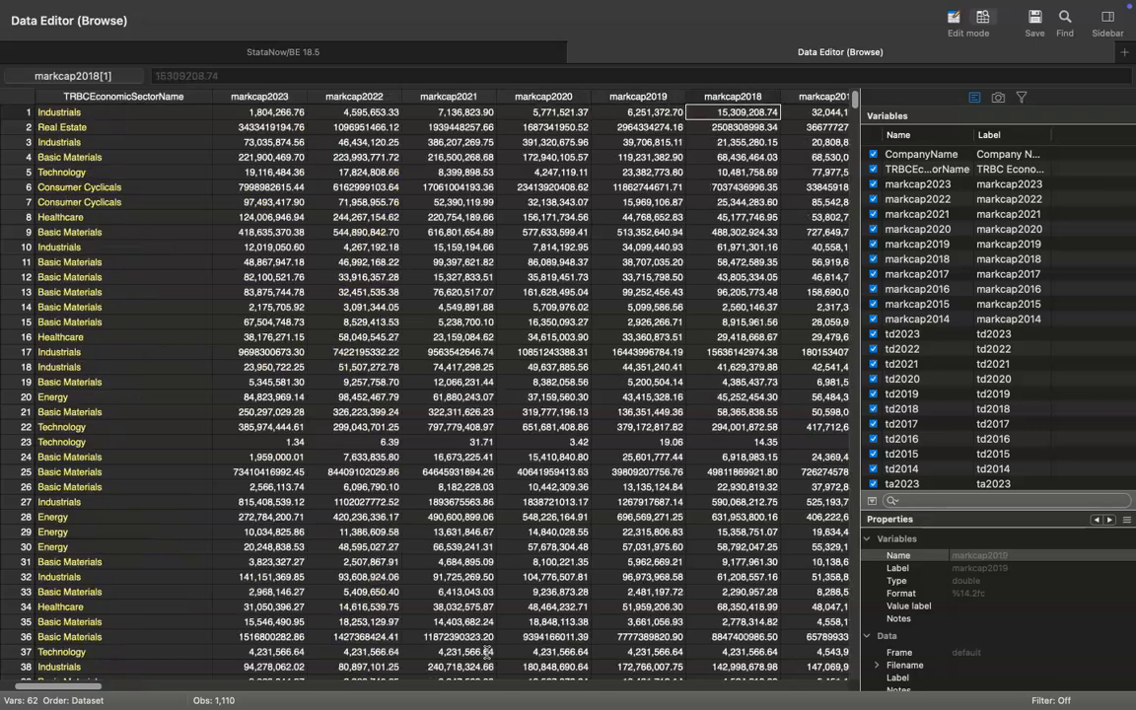
key("Right")
key("Right")
key("Right")
key("Right")
key("Right")
key("Right")
key("Right")
key("Right")
key("Right")
key("Right")
key("Right")
key("Right")
key("Right")
key("Right")
key("Right")
key("Right")
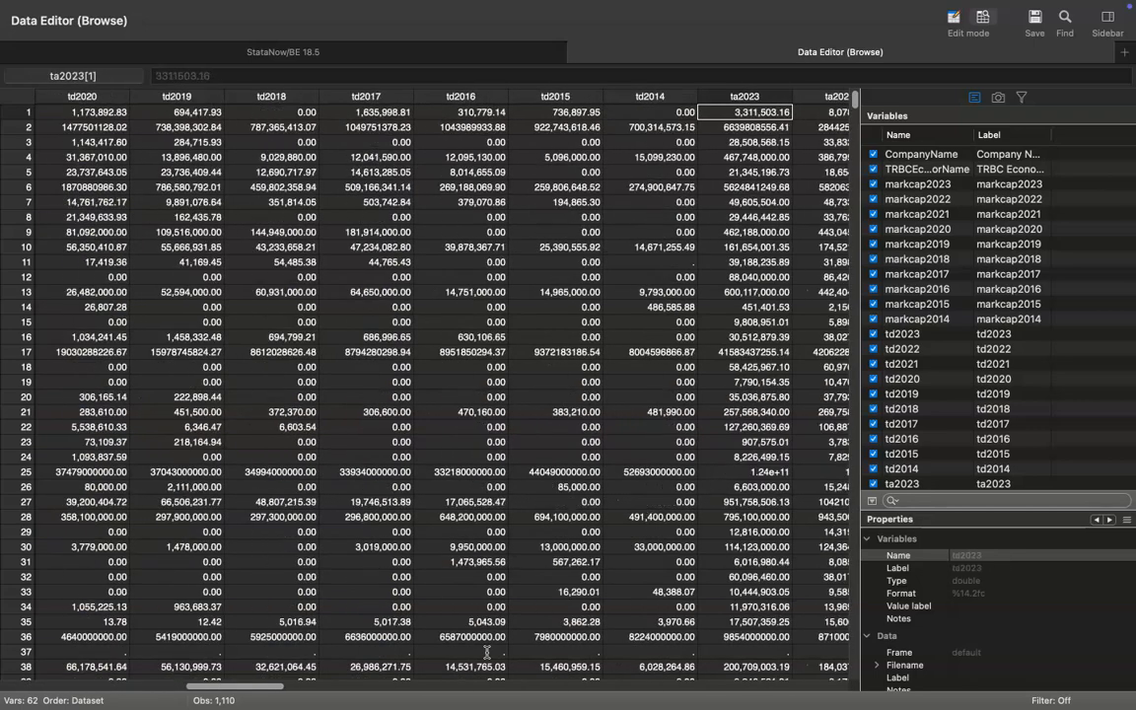
key("Right")
key("Right")
key("Right")
key("Right")
key("Right")
key("Right")
key("Right")
key("Right")
key("Right")
key("Right")
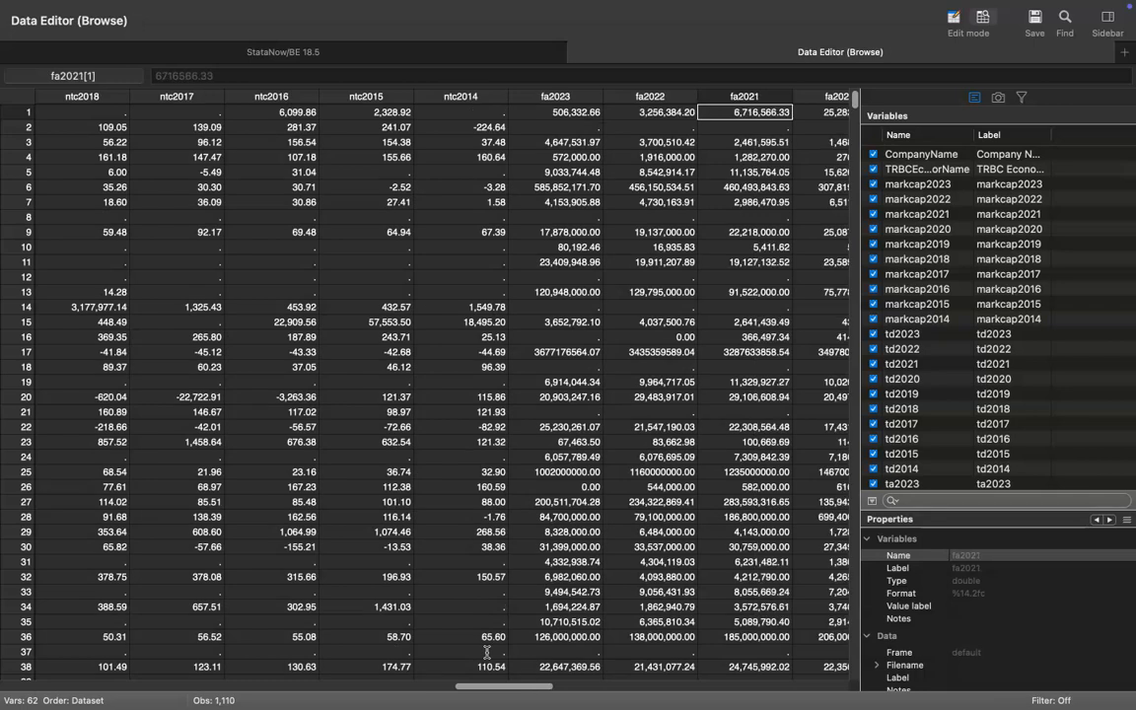
key("Right")
key("Right")
key("Right")
key("Right")
key("Right")
key("Right")
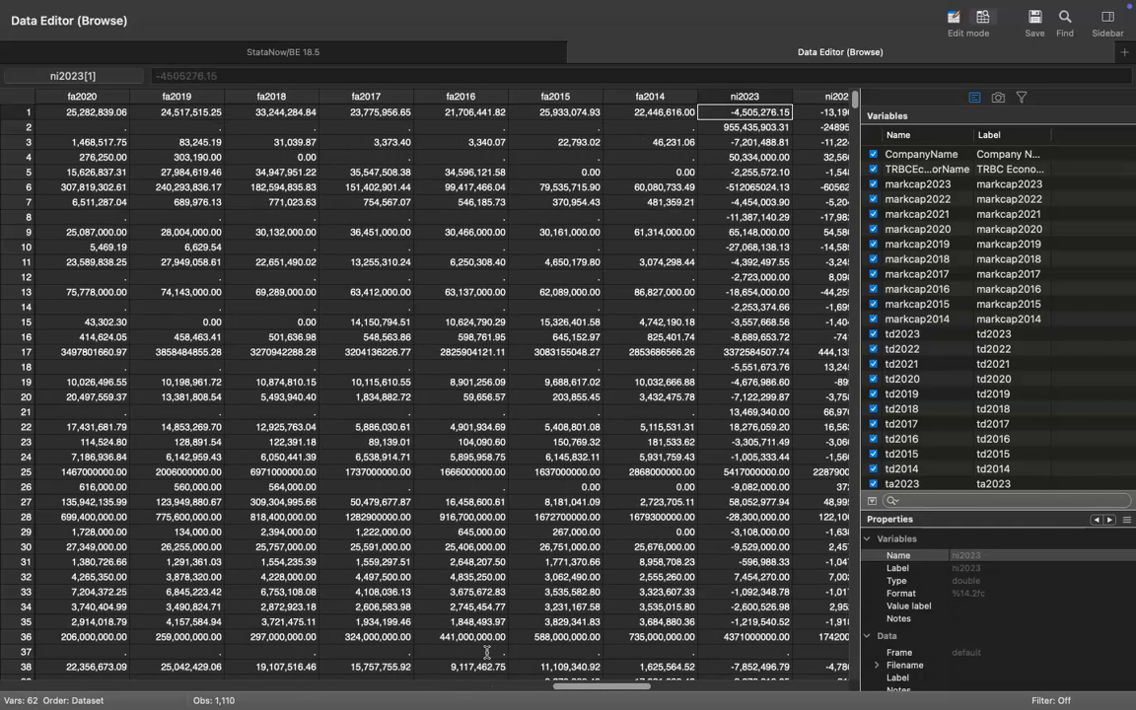
key("Right")
key("Right")
key("Right")
key("Right")
key("Right")
key("Right")
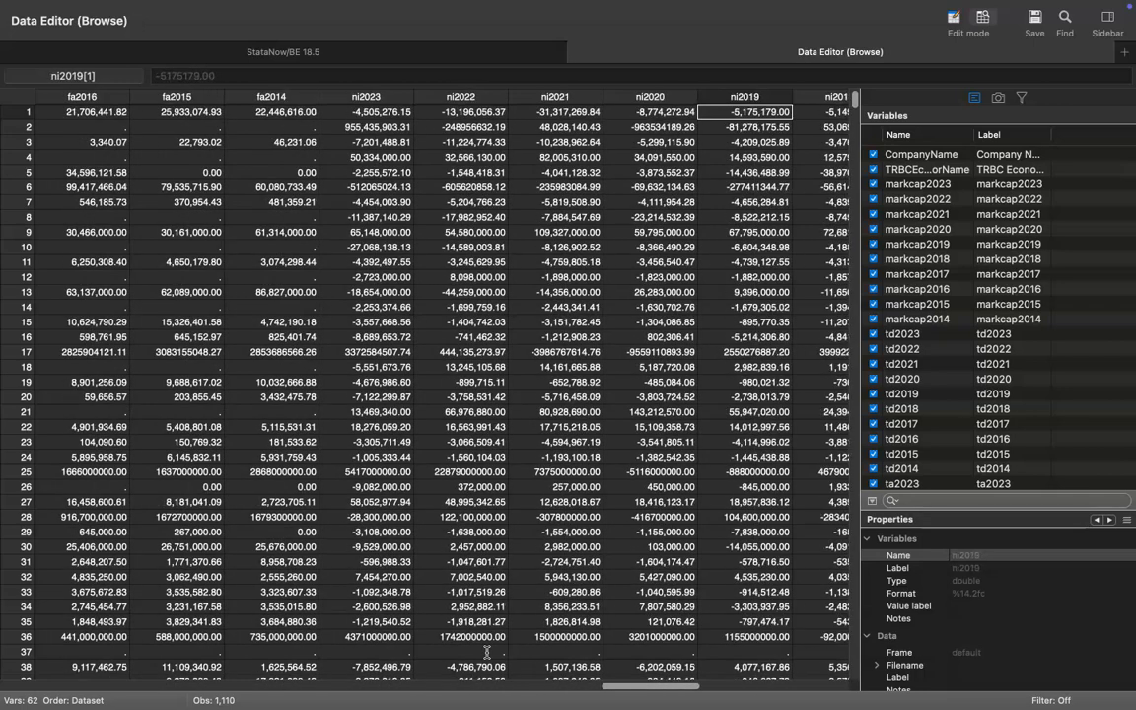
key("Left")
key("Left")
key("Left")
key("Left")
key("Left")
key("Left")
key("Left")
key("Left")
key("Left")
key("Left")
key("Left")
key("Left")
key("Left")
key("Left")
key("Left")
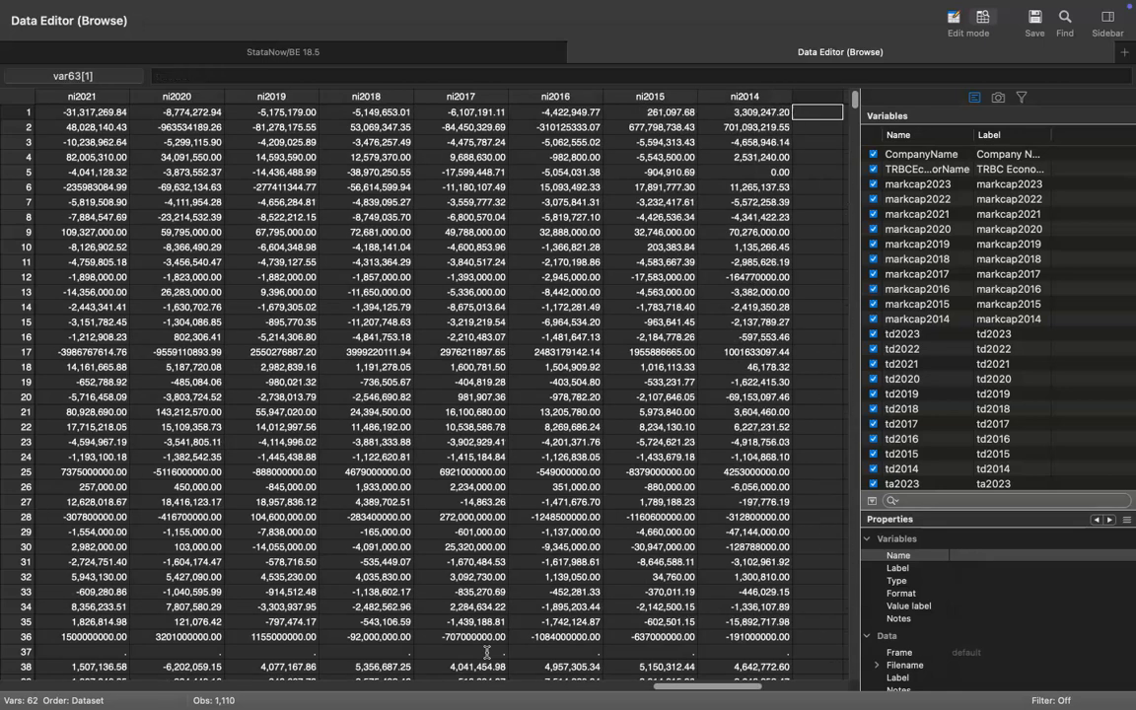
Review the columns in reverse, from ni2014 through the fa, ntc, ta, td and markcap series to CompanyName
key("Right")
key("Right")
key("Right")
key("Right")
key("Right")
key("Right")
key("Right")
key("Right")
key("Right")
key("Right")
key("Right")
key("Right")
key("Right")
key("Right")
key("Right")
key("Right")
key("Right")
key("Right")
key("Right")
key("Right")
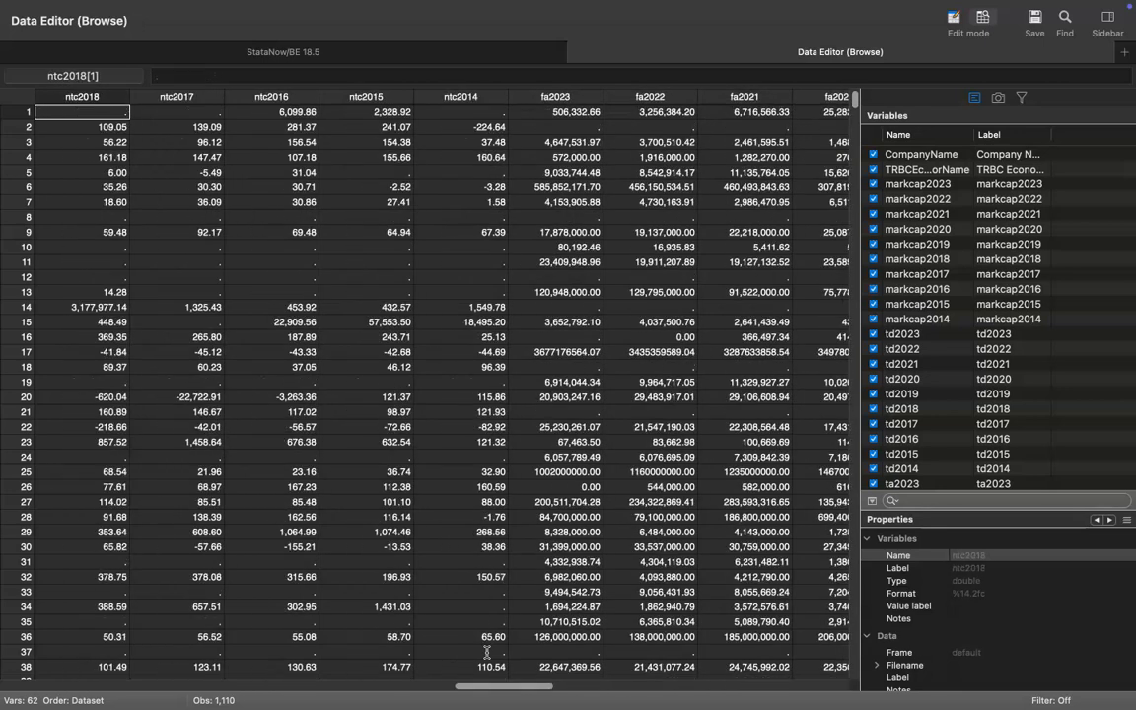
key("Left")
key("Left")
key("Left")
key("Left")
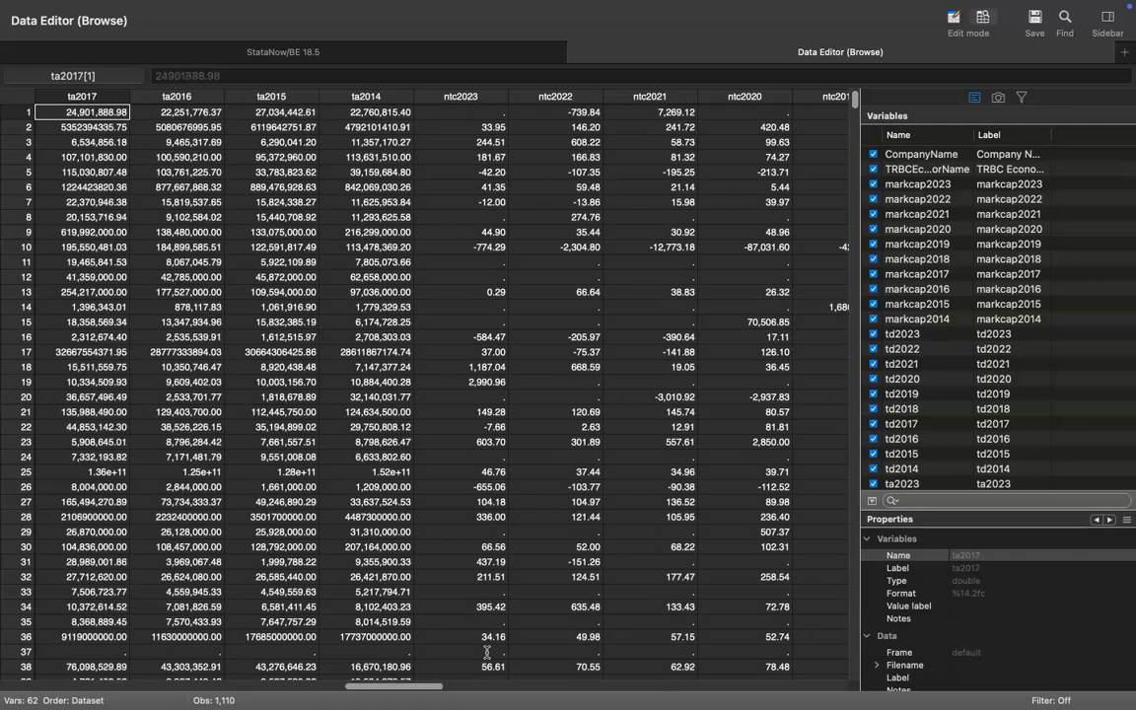
key("Right")
key("Right")
key("Right")
key("Right")
key("Left")
key("Left")
key("Left")
key("Left")
key("Left")
key("Left")
key("Left")
key("Left")
key("Left")
key("Left")
key("Left")
key("Left")
key("Left")
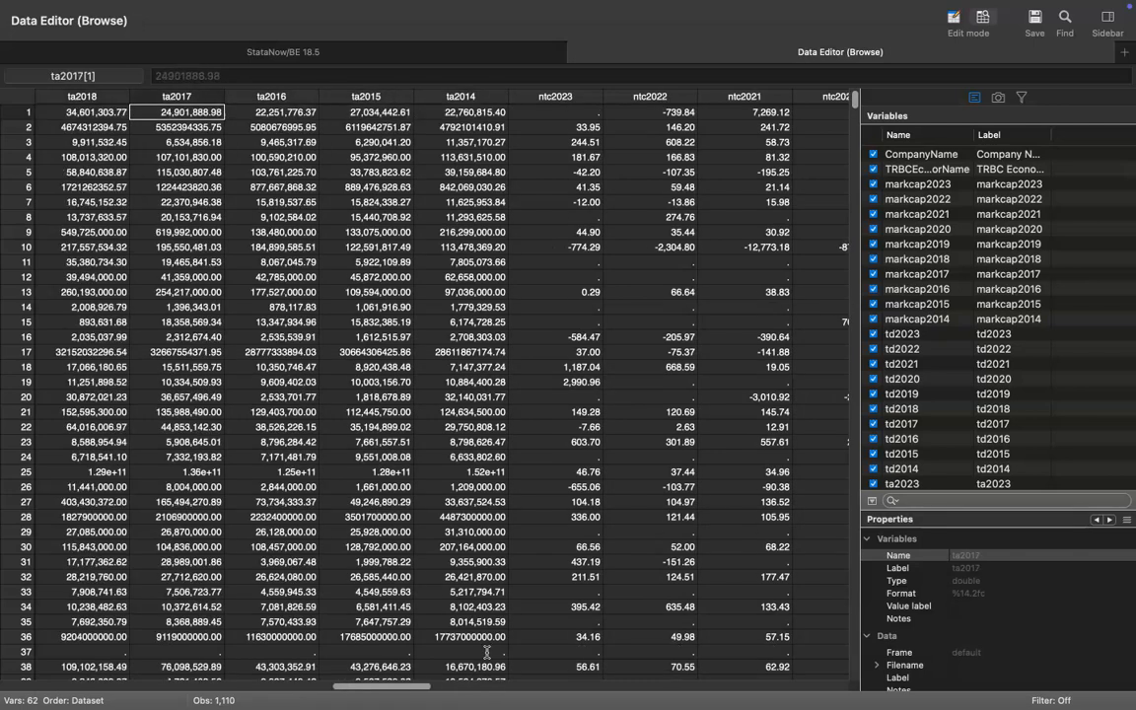
key("Left")
key("Left")
key("Left")
key("Left")
key("Left")
key("Left")
key("Left")
key("Left")
key("Left")
key("Left")
key("Left")
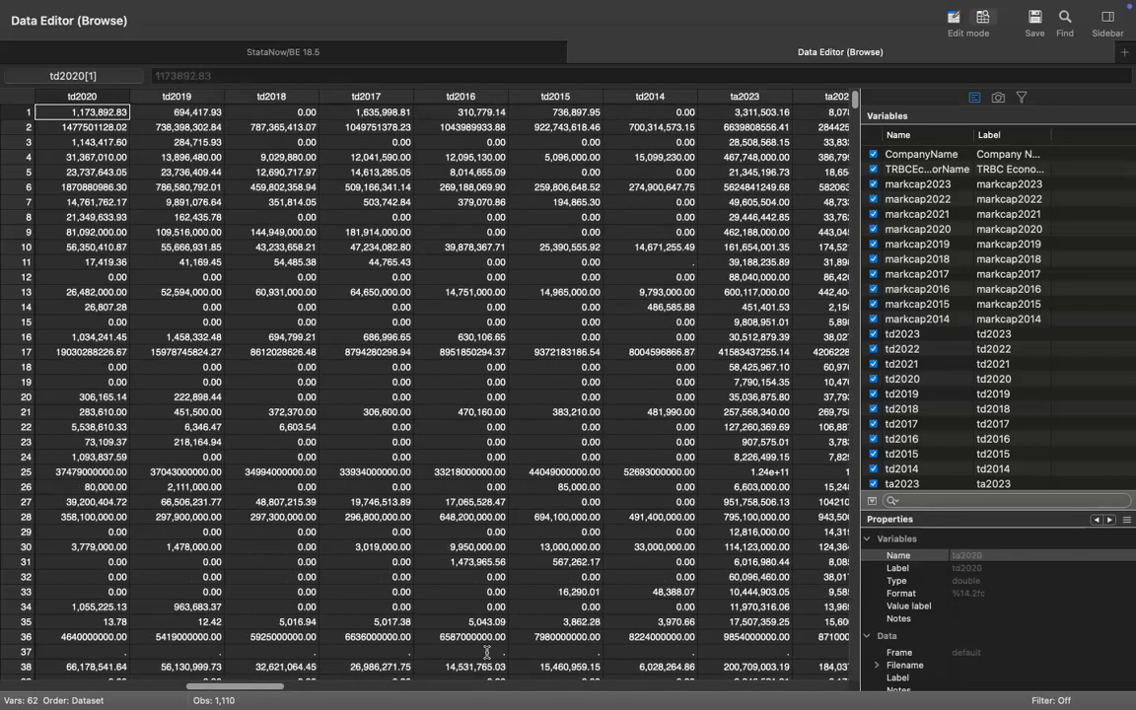
key("Left")
key("Left")
key("Left")
key("Left")
key("Left")
key("Left")
key("Left")
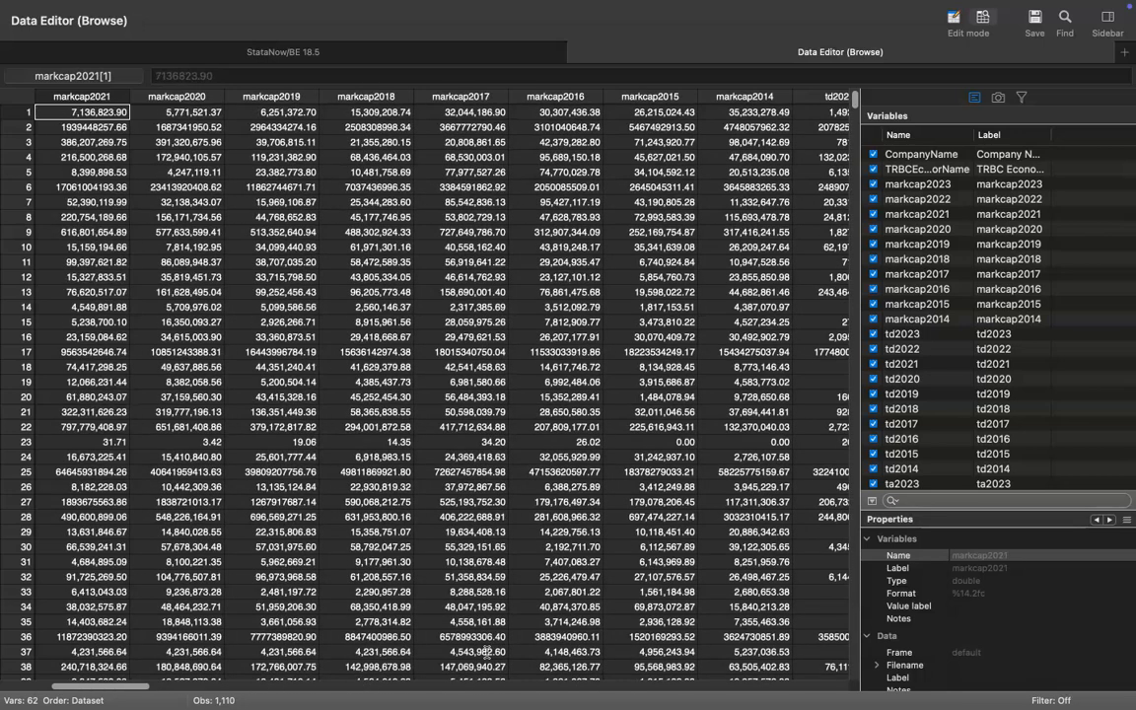
key("Right")
key("Left")
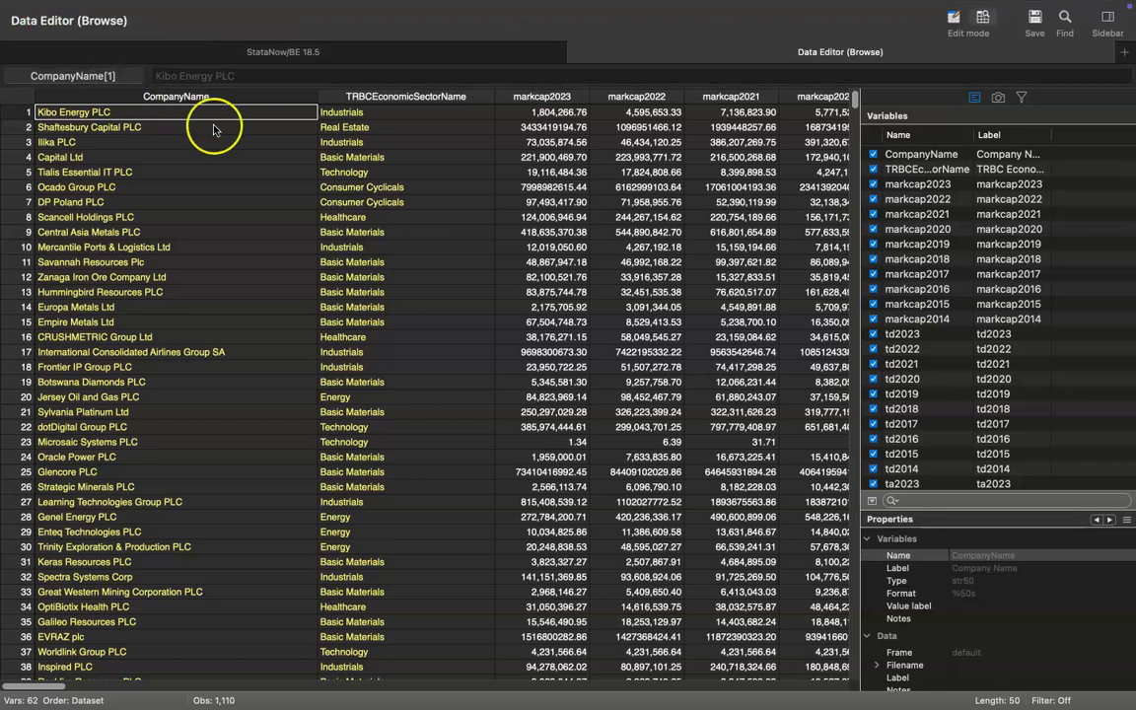
Check the command results in the main Stata window and return to the data browser
left_click(577, 53)
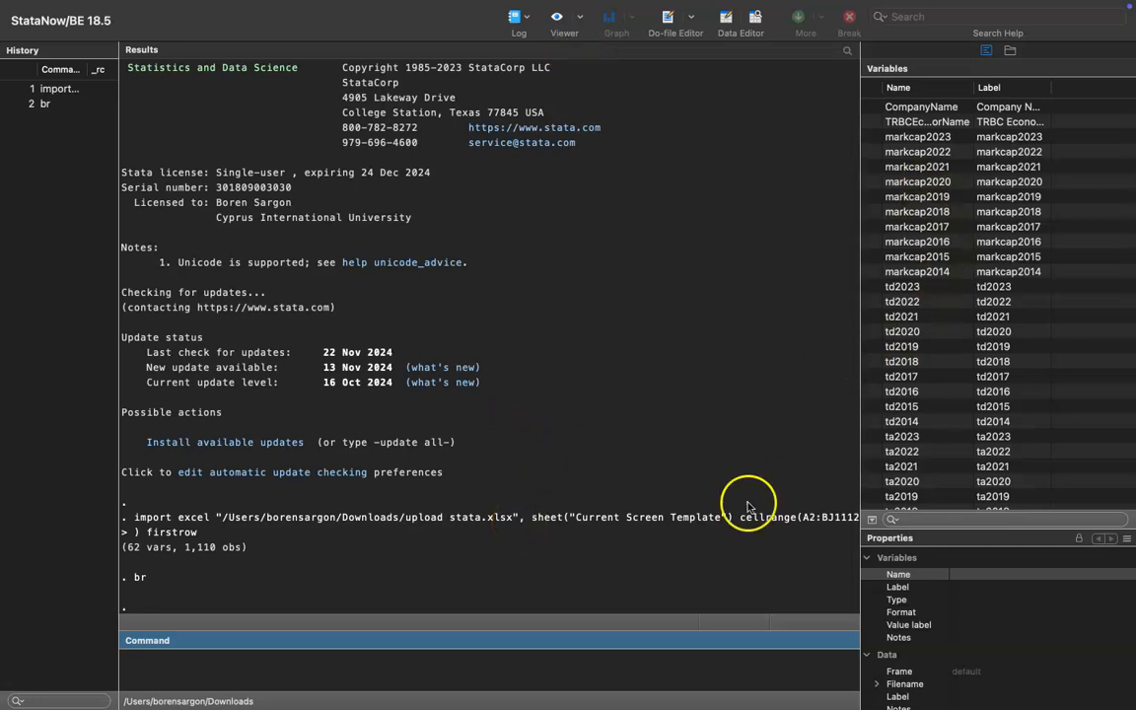
key("Right")
key("Left")
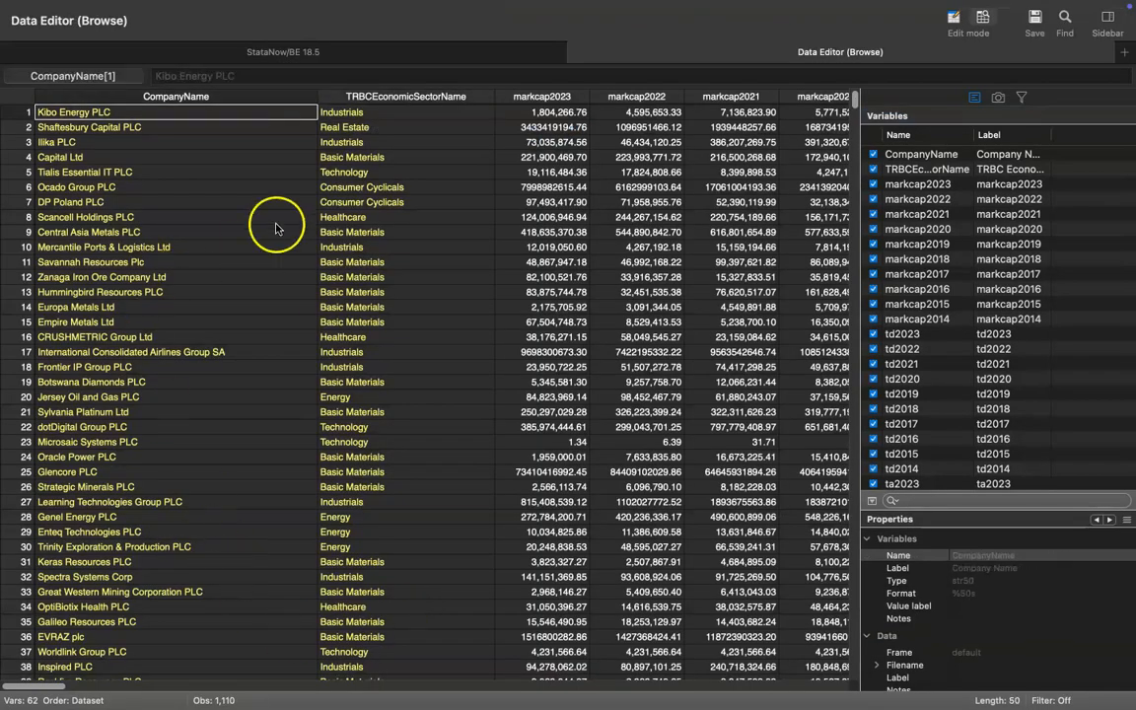
Examine the CompanyName and TRBCEconomicSectorName text columns down through observation 24
left_click(375, 114)
key("Left")
key("Down")
key("Down")
key("Down")
key("Down")
key("Down")
key("Down")
key("Down")
key("Down")
key("Down")
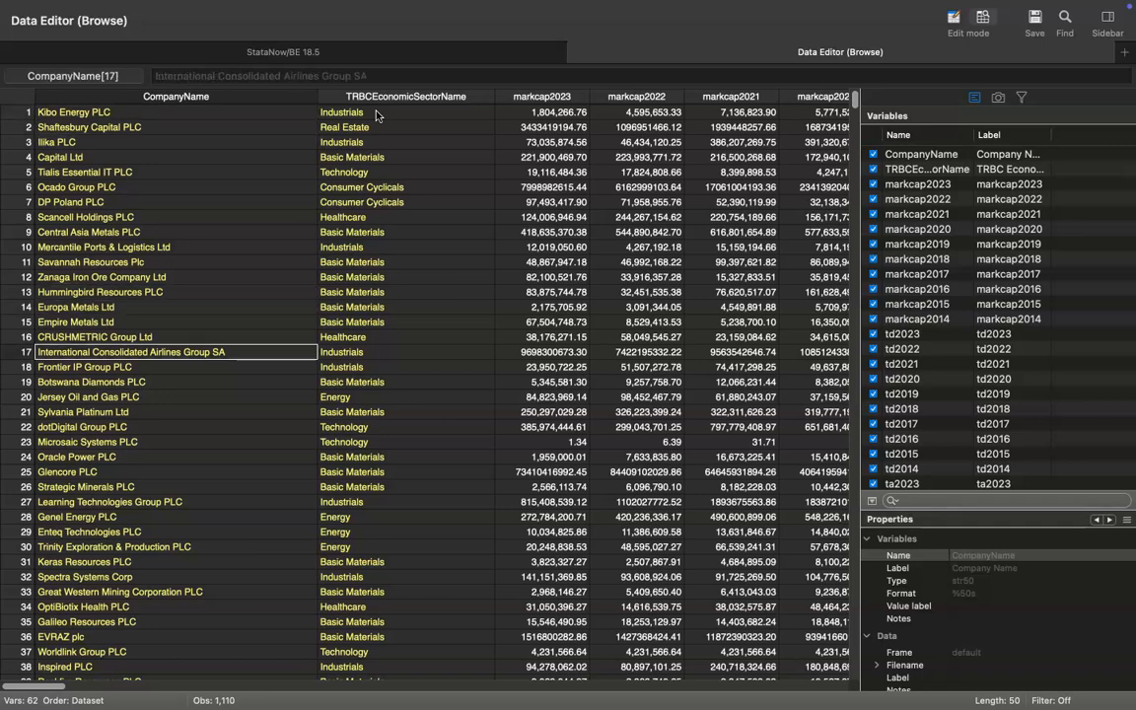
key("Right")
key("Left")
key("Right")
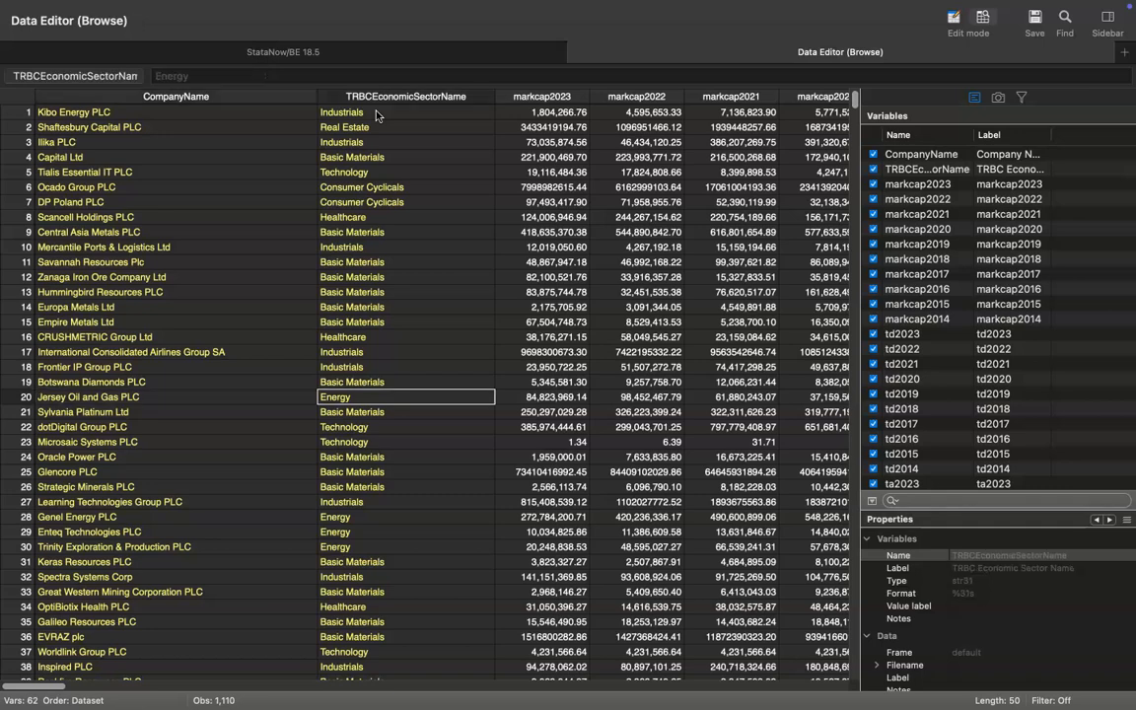
key("Left")
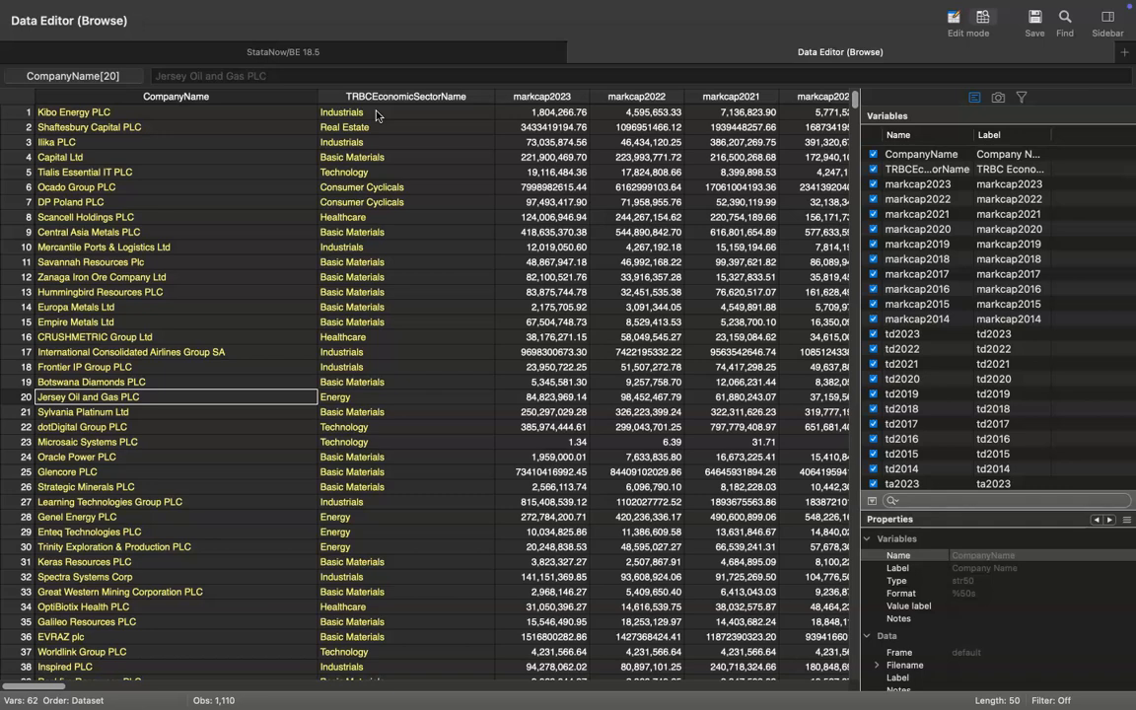
key("Down")
key("Down")
key("Down")
key("Down")
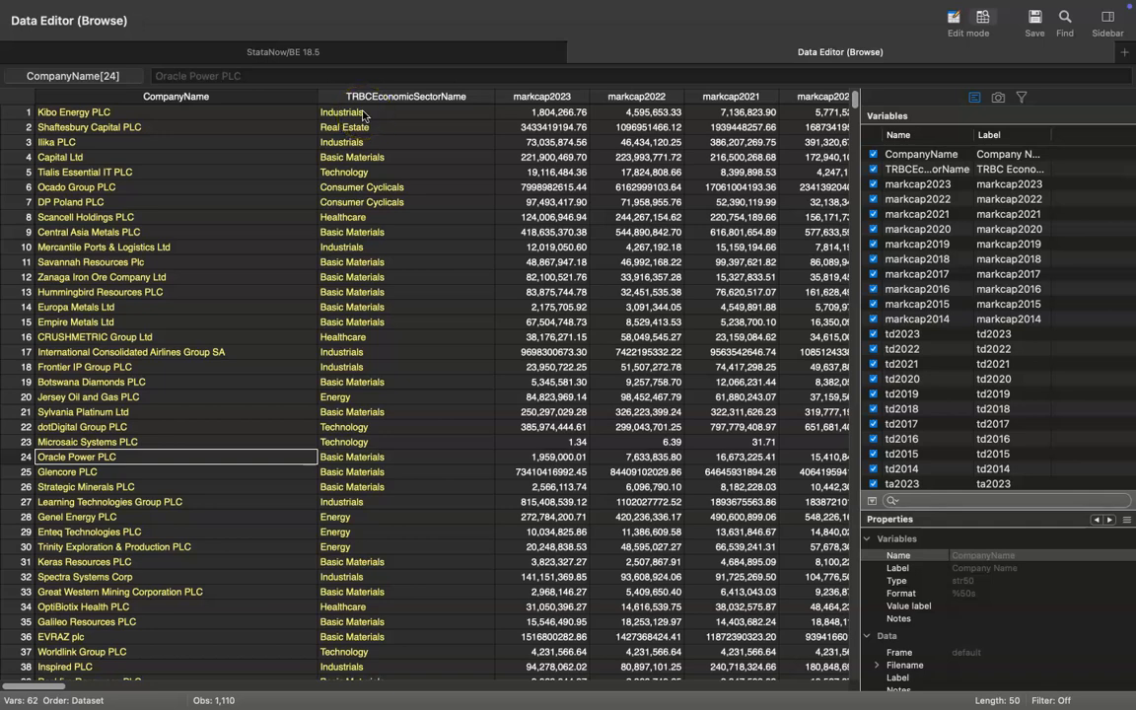
Examine the numeric markcap2023 column upward from observation 24 to the first observation
key("Right")
key("Right")
key("Up")
key("Up")
key("Up")
key("Up")
key("Up")
key("Up")
key("Up")
key("Up")
key("Up")
key("Up")
key("Up")
key("Up")
key("Up")
key("Up")
key("Up")
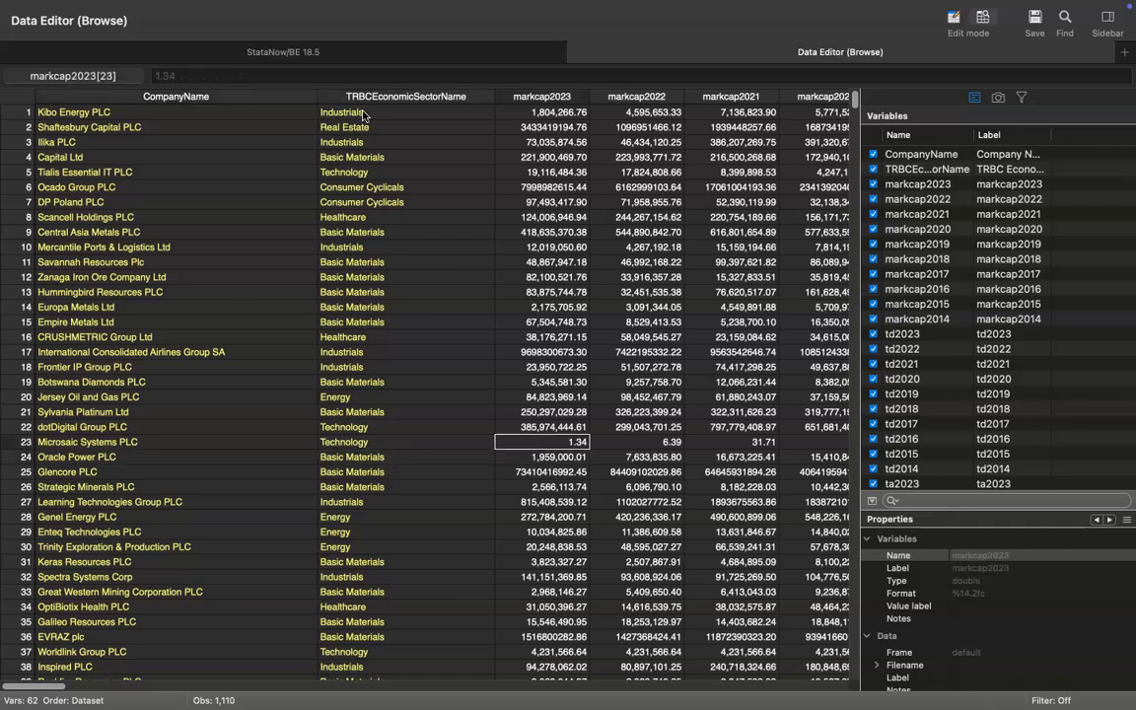
key("Up")
key("Up")
key("Up")
key("Up")
key("Up")
key("Up")
key("Up")
key("Up")
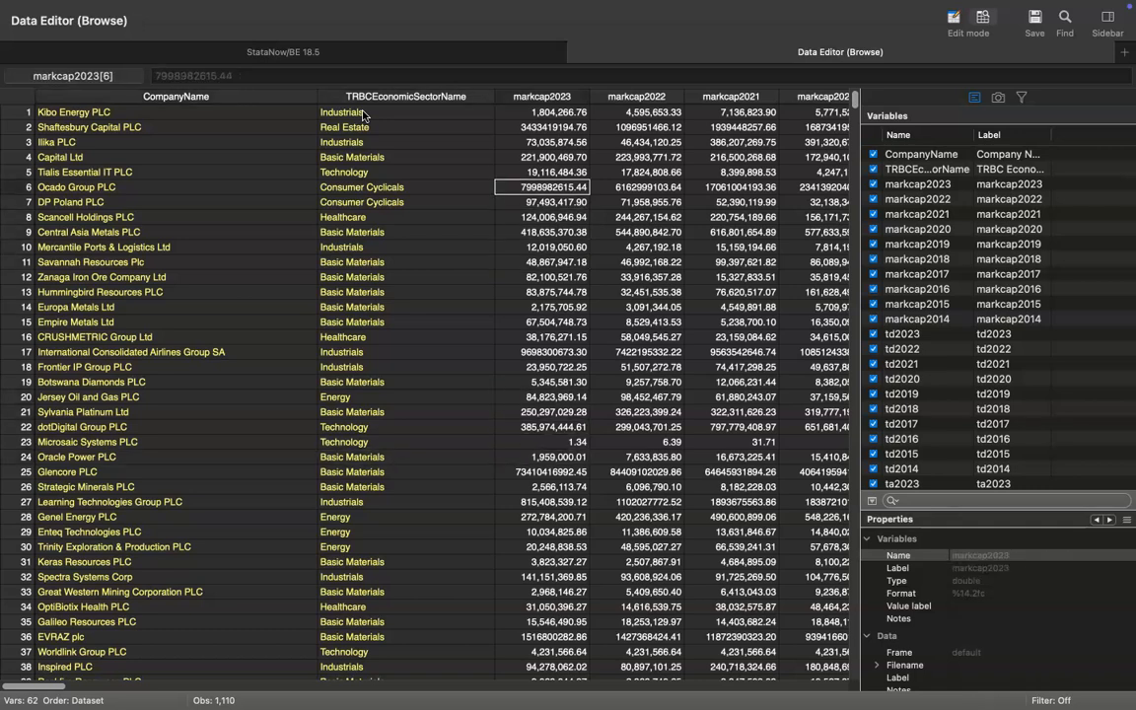
Review the first observation across the yearly markcap, td, ta and ntc series through fa2020
key("Right")
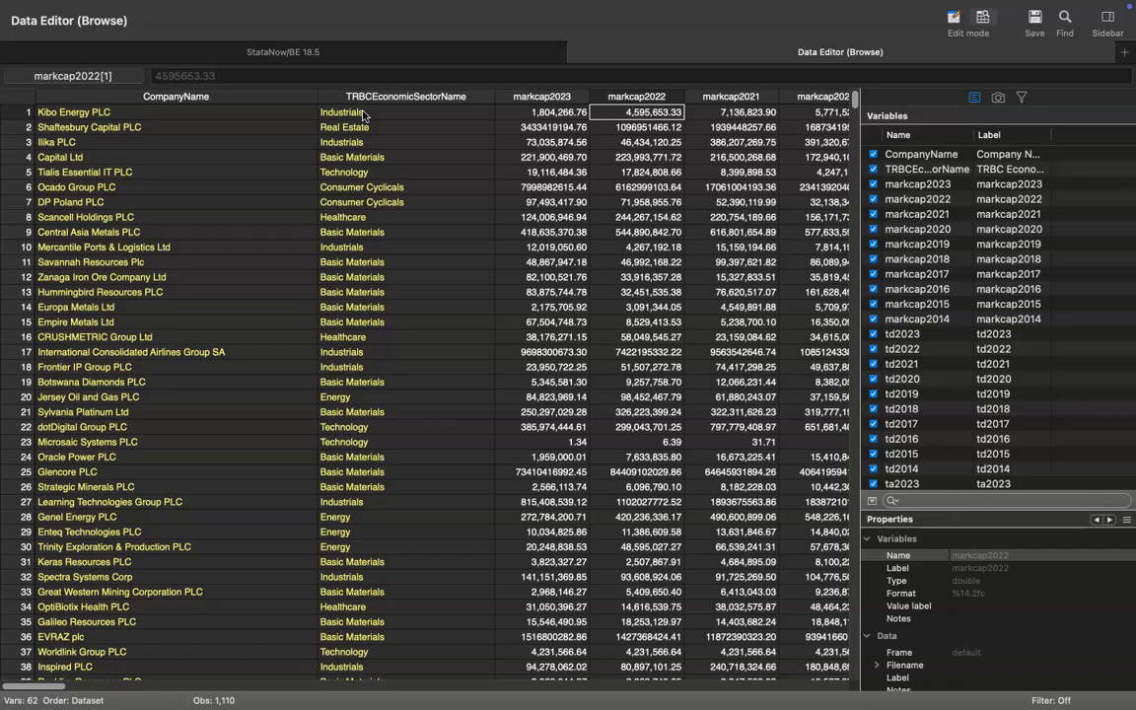
key("Right")
key("Right")
key("Right")
key("Right")
key("Right")
key("Right")
key("Right")
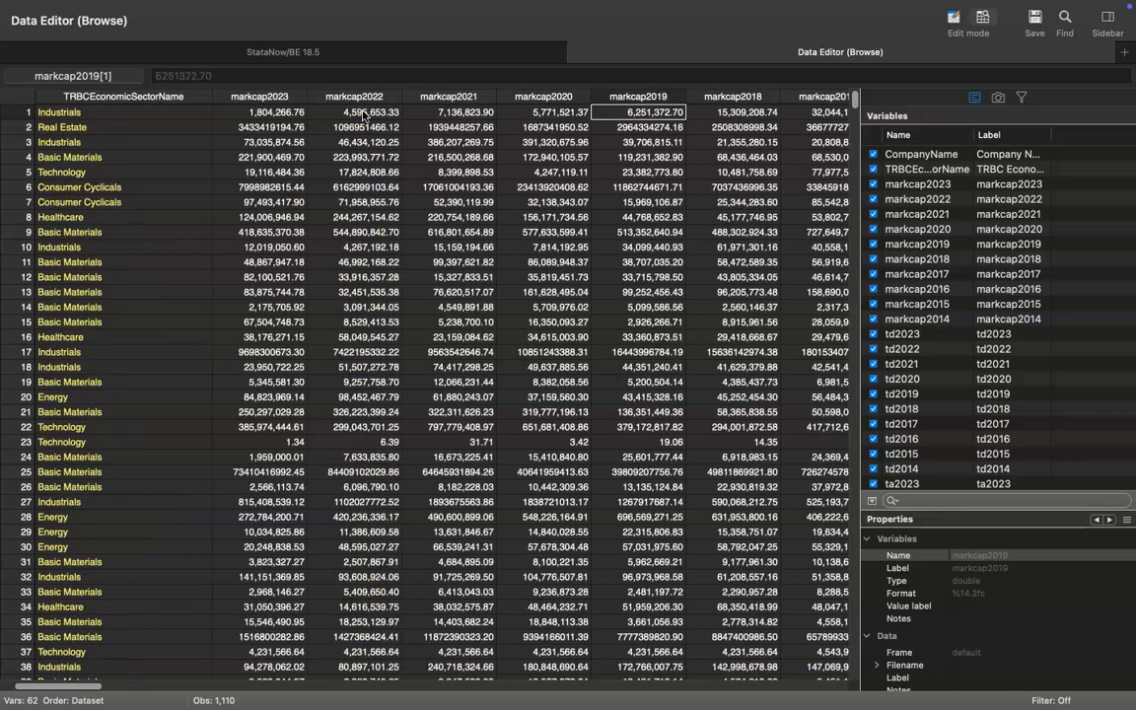
key("Right")
key("Right")
key("Right")
key("Right")
key("Right")
key("Right")
key("Right")
key("Right")
key("Right")
key("Right")
key("Right")
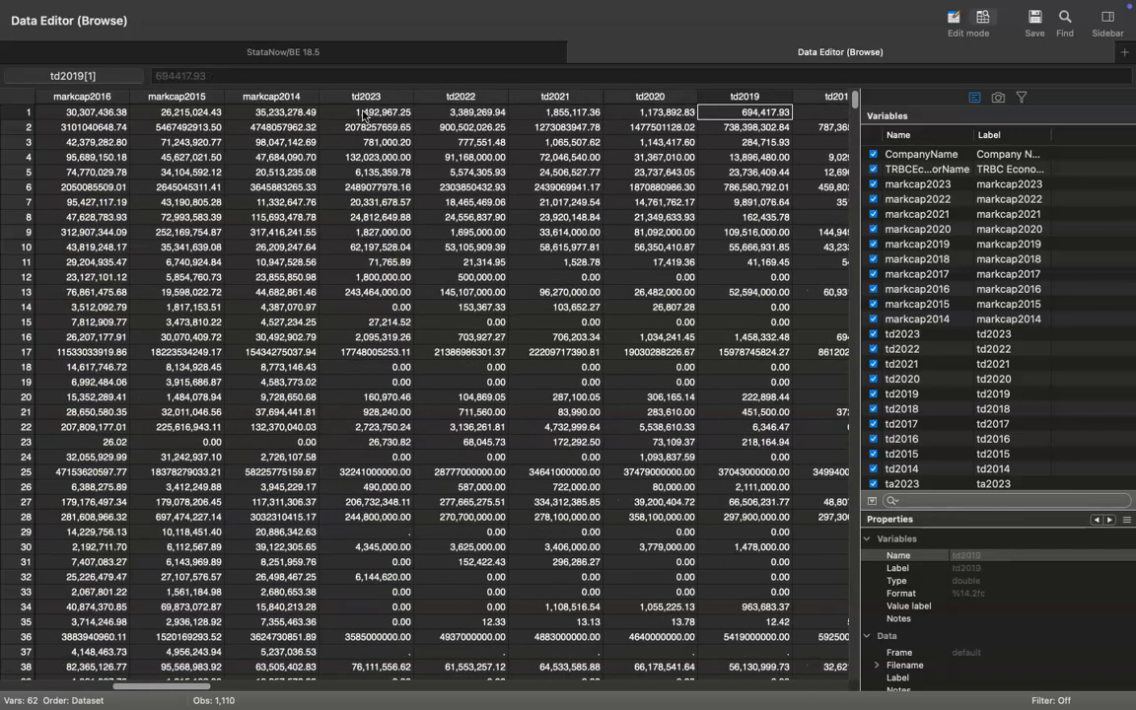
key("Right")
key("Right")
key("Right")
key("Right")
key("Right")
key("Right")
key("Right")
key("Right")
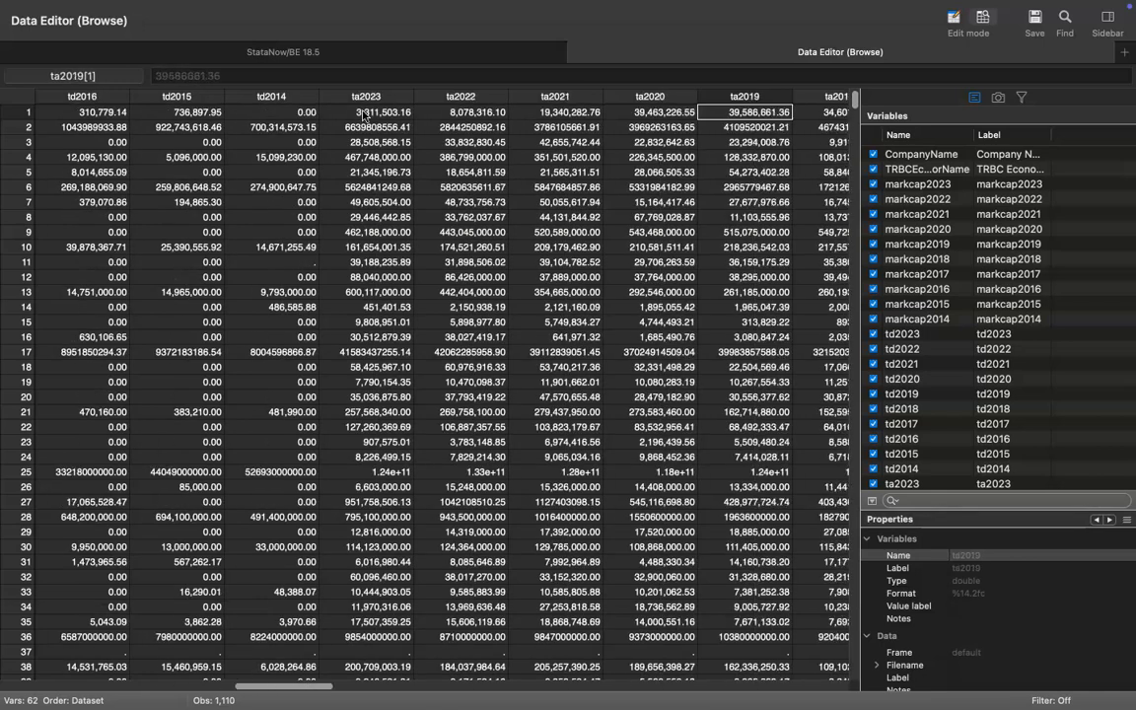
key("Right")
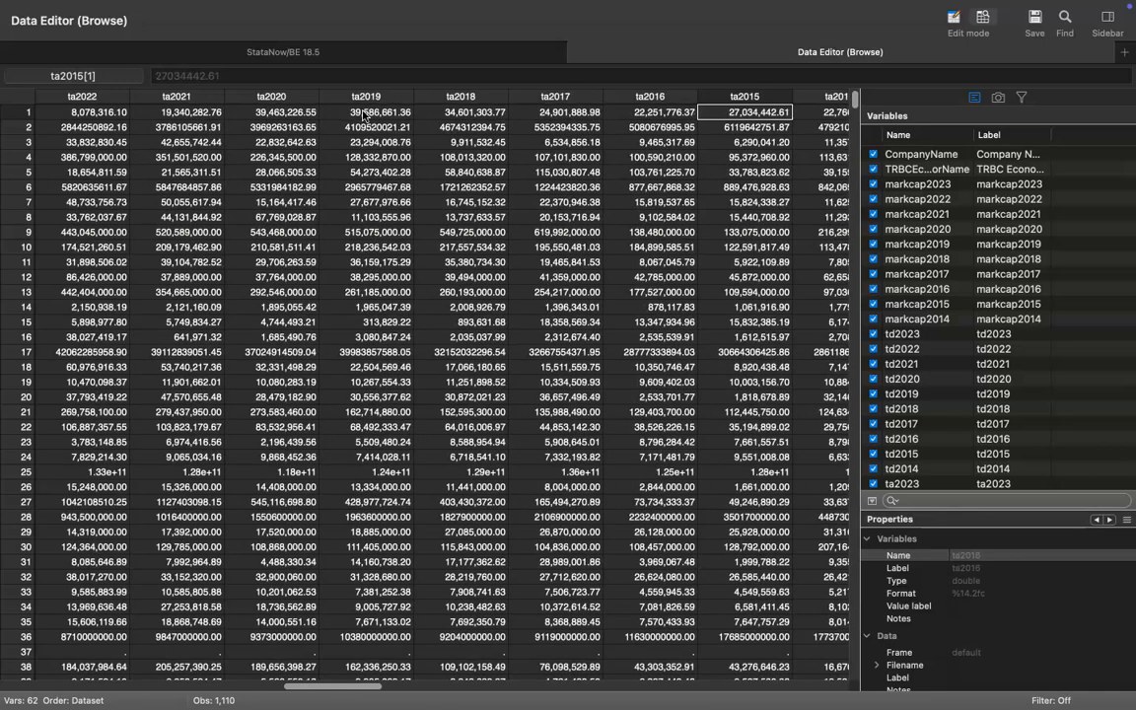
key("Right")
key("Right")
key("Right")
key("Right")
key("Right")
key("Right")
key("Right")
key("Right")
key("Right")
key("Right")
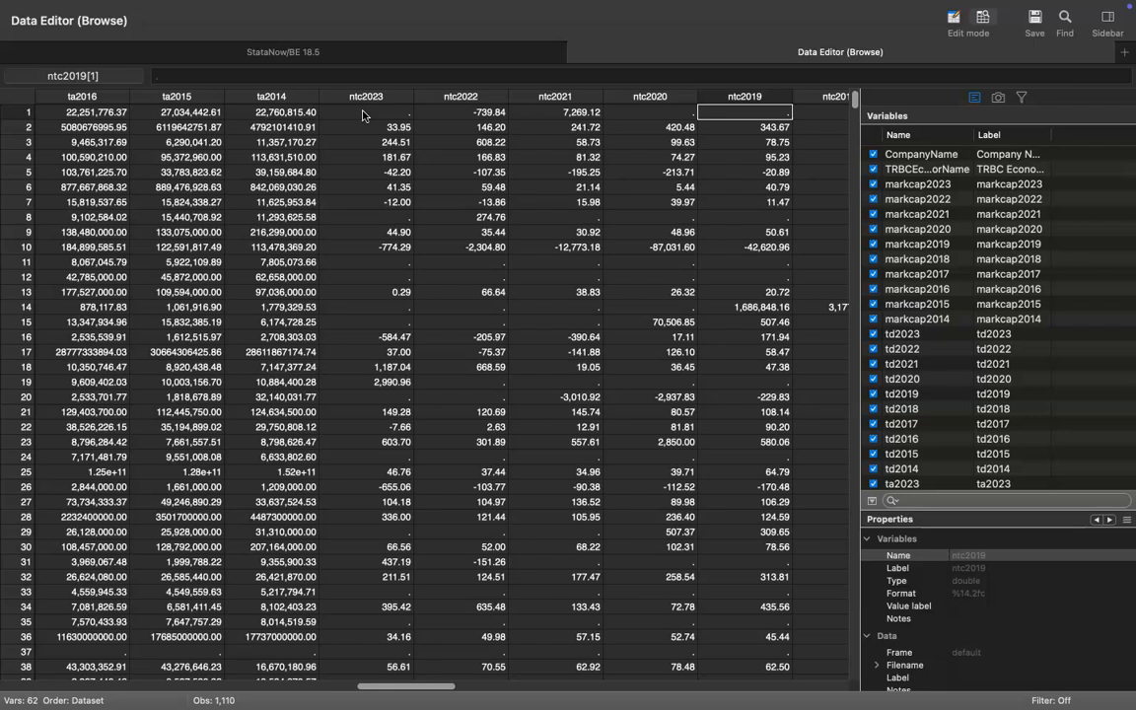
key("Right")
key("Right")
key("Right")
key("Right")
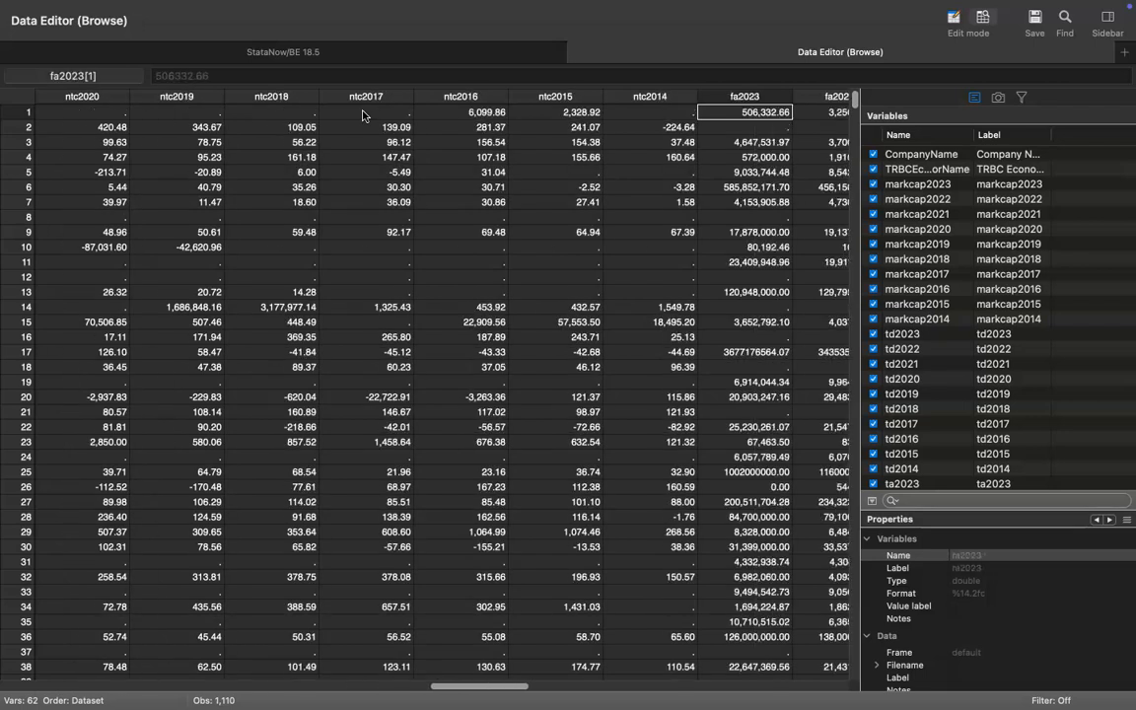
Review the first observation's columns in reverse, from fa2020 back to CompanyName
key("Left")
key("Left")
key("Left")
key("Left")
key("Left")
key("Left")
key("Left")
key("Left")
key("Left")
key("Left")
key("Left")
key("Left")
key("Left")
key("Left")
key("Left")
key("Left")
key("Left")
key("Left")
key("Left")
key("Left")
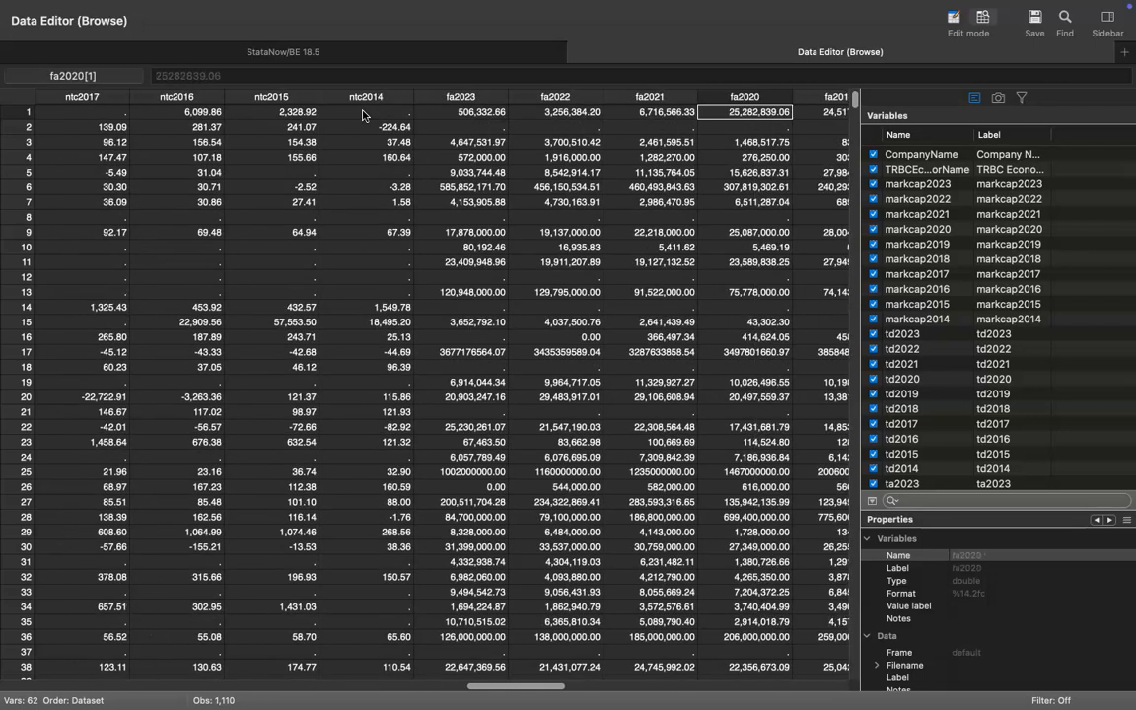
key("Left")
key("Left")
key("Left")
key("Left")
key("Left")
key("Left")
key("Left")
key("Left")
key("Left")
key("Left")
key("Left")
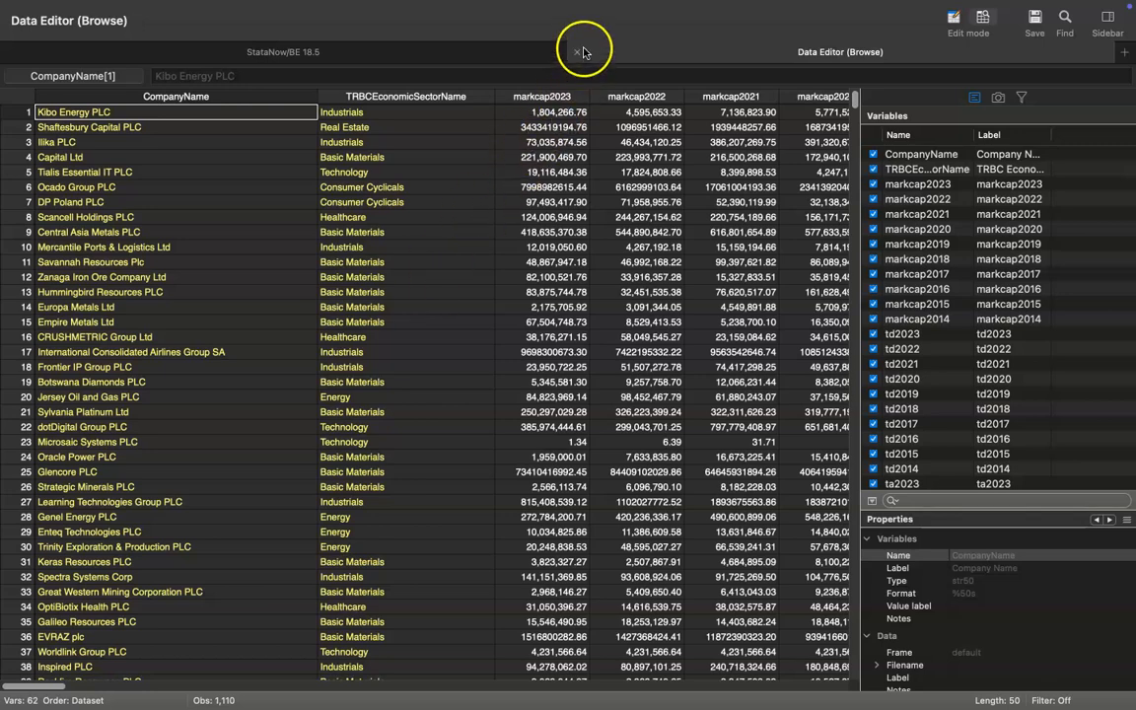
Close the data browser and ready the main Stata window for a new command
left_click(578, 53)
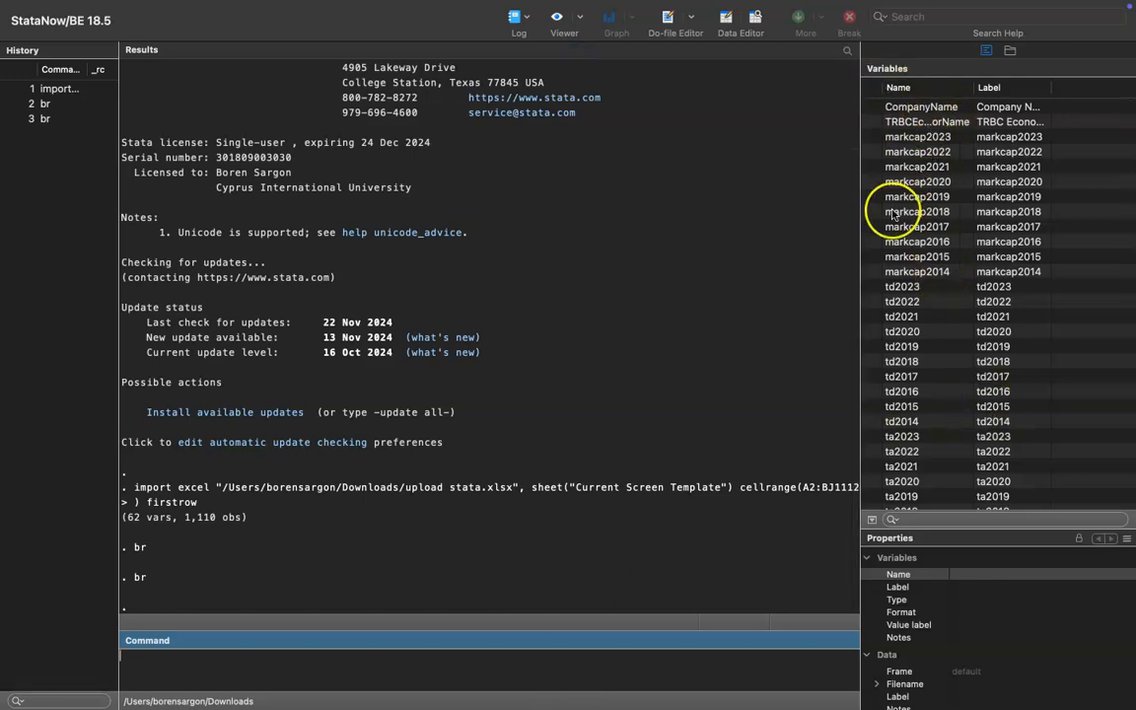
left_click(396, 668)
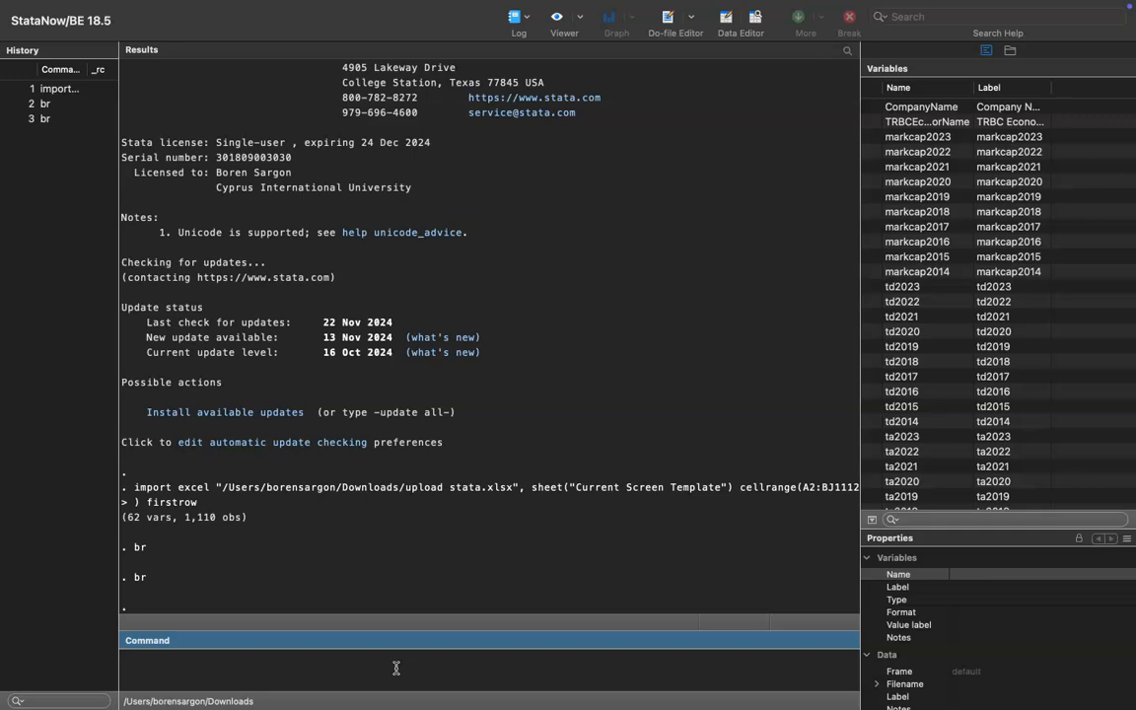